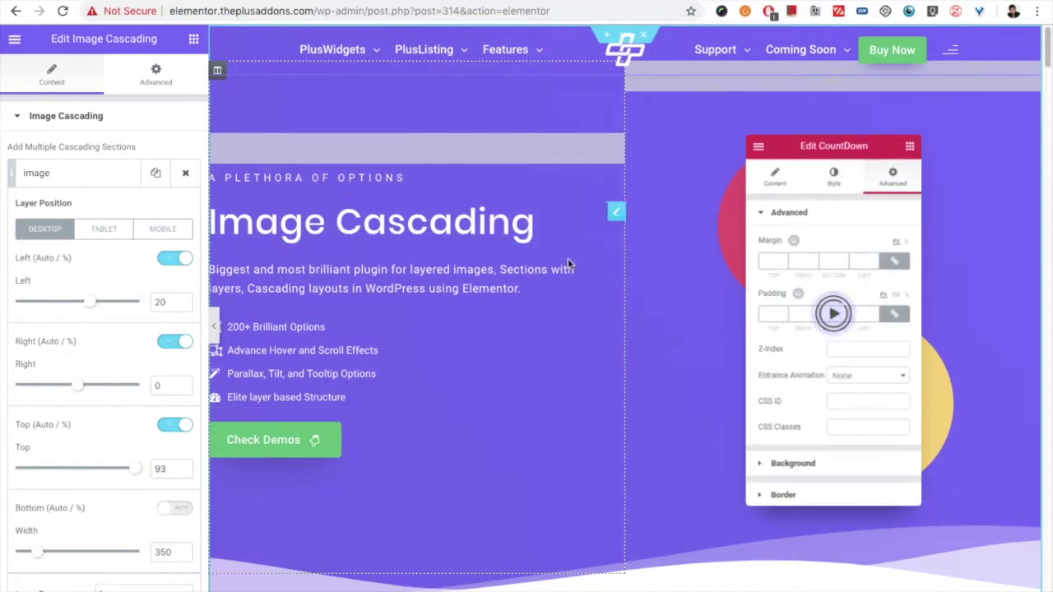
# Add a third item to the Image Cascading widget in the "Put Link or Popup on Me" section and look through its options
pyautogui.scroll(-3, 503, 303)
pyautogui.scroll(-7, 510, 306)
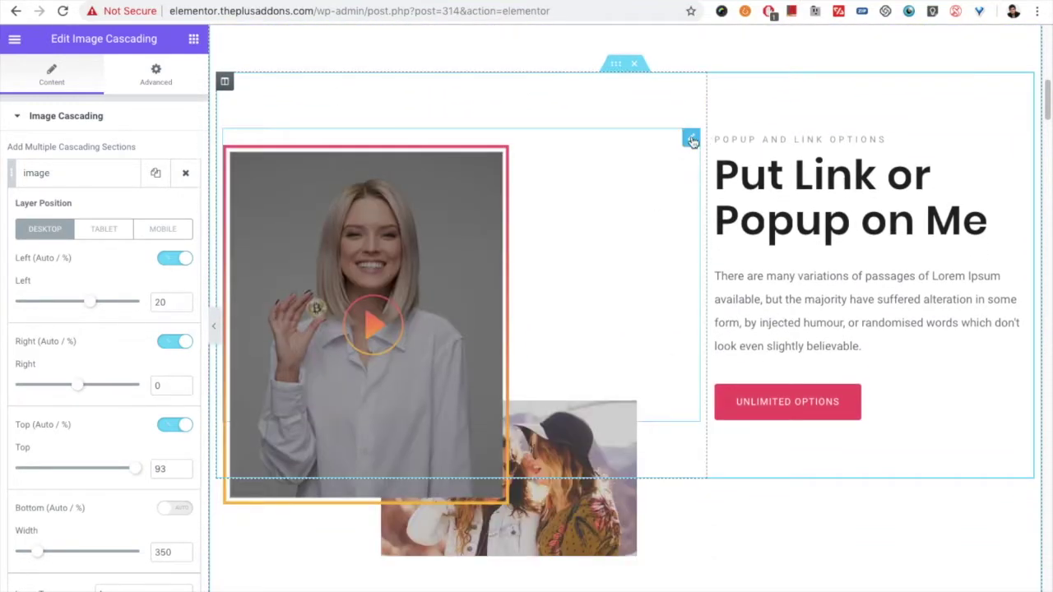
pyautogui.click(76, 180)
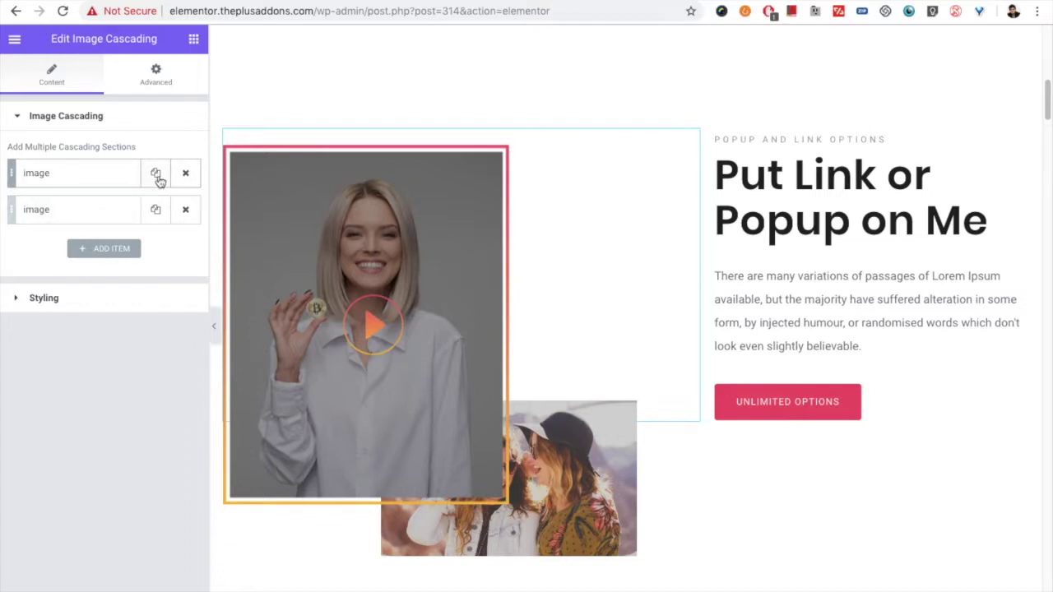
pyautogui.click(107, 247)
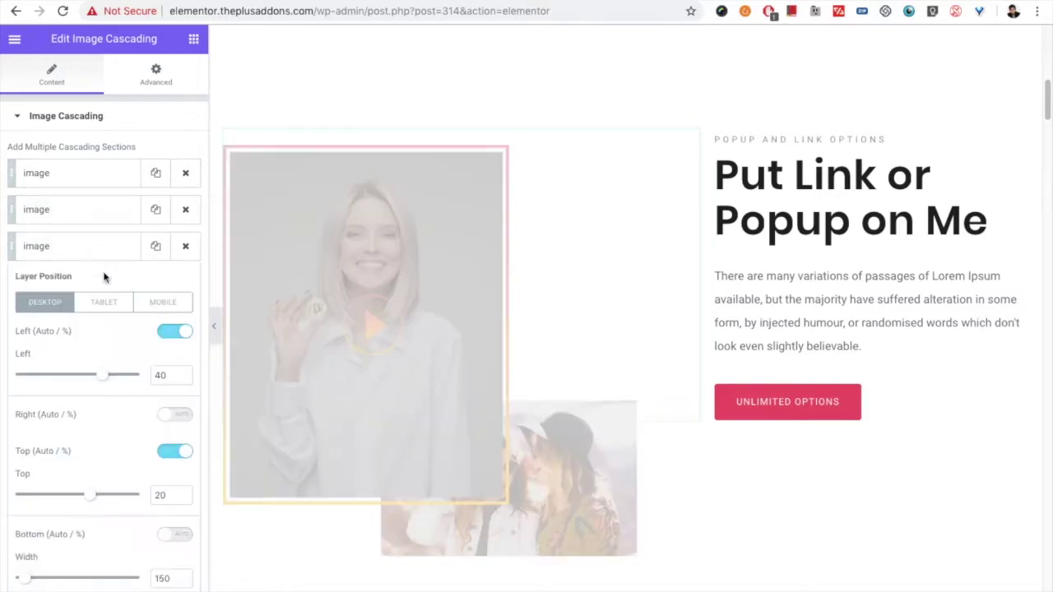
pyautogui.scroll(-5, 74, 325)
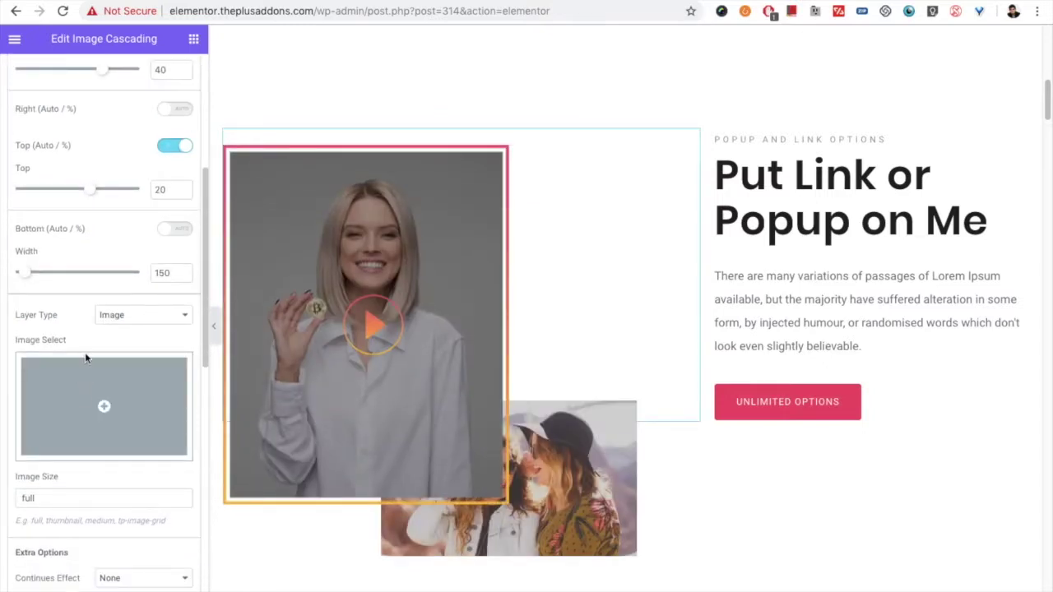
pyautogui.scroll(8, 85, 354)
pyautogui.click(72, 240)
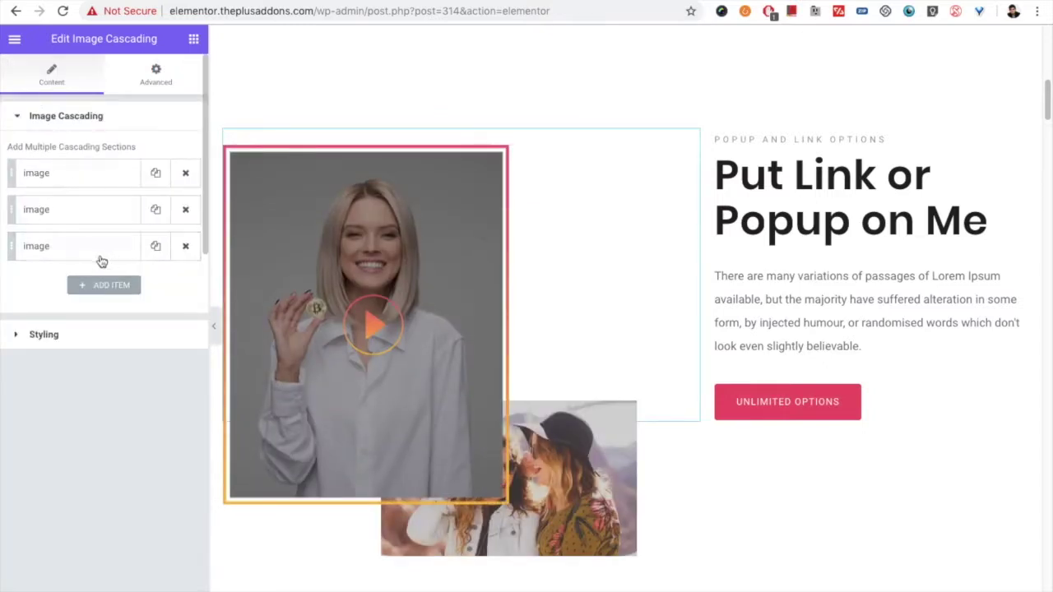
# Enable the slide show in the cascading widget's styling and set its slideshow type to On Click
pyautogui.click(64, 330)
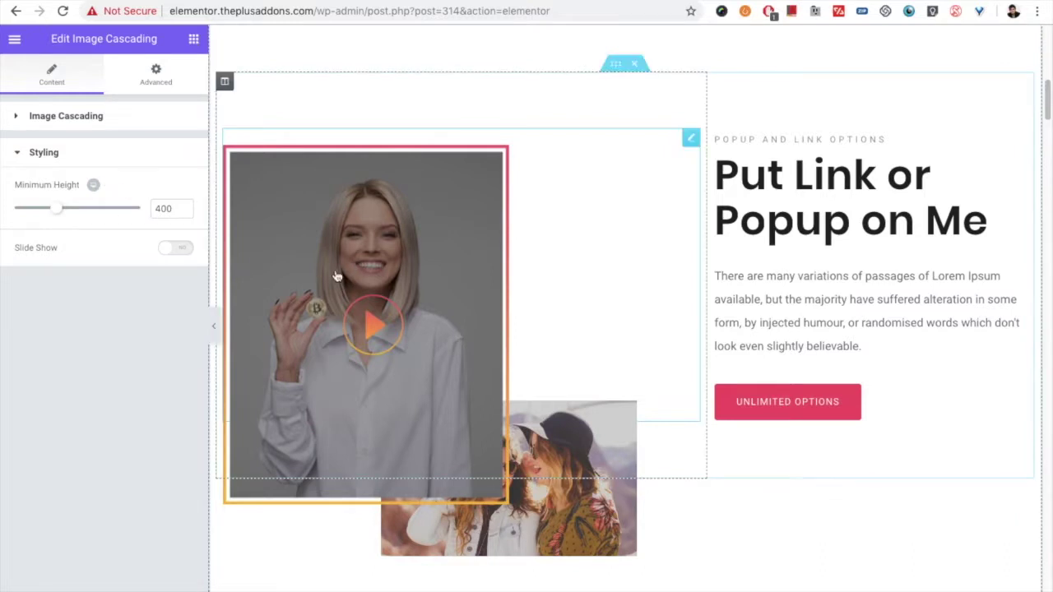
pyautogui.scroll(-3, 362, 247)
pyautogui.scroll(3, 390, 222)
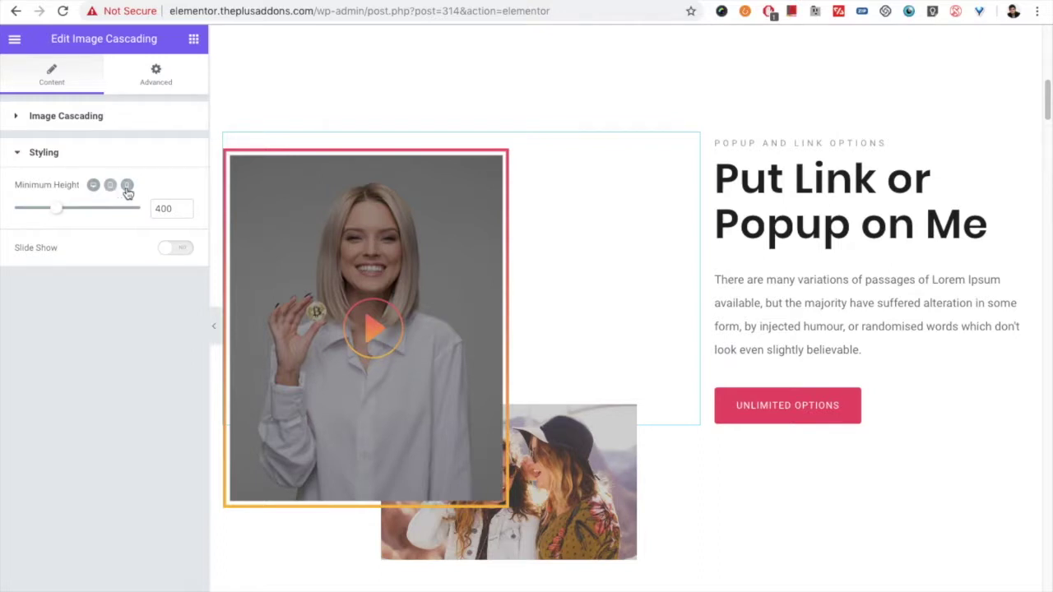
pyautogui.click(167, 251)
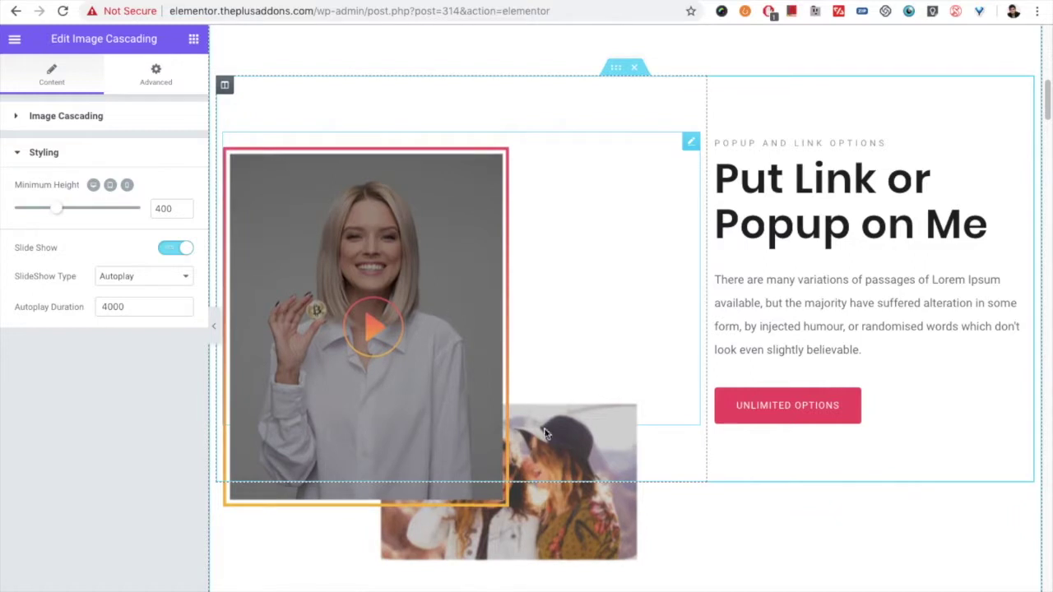
pyautogui.scroll(-3, 479, 399)
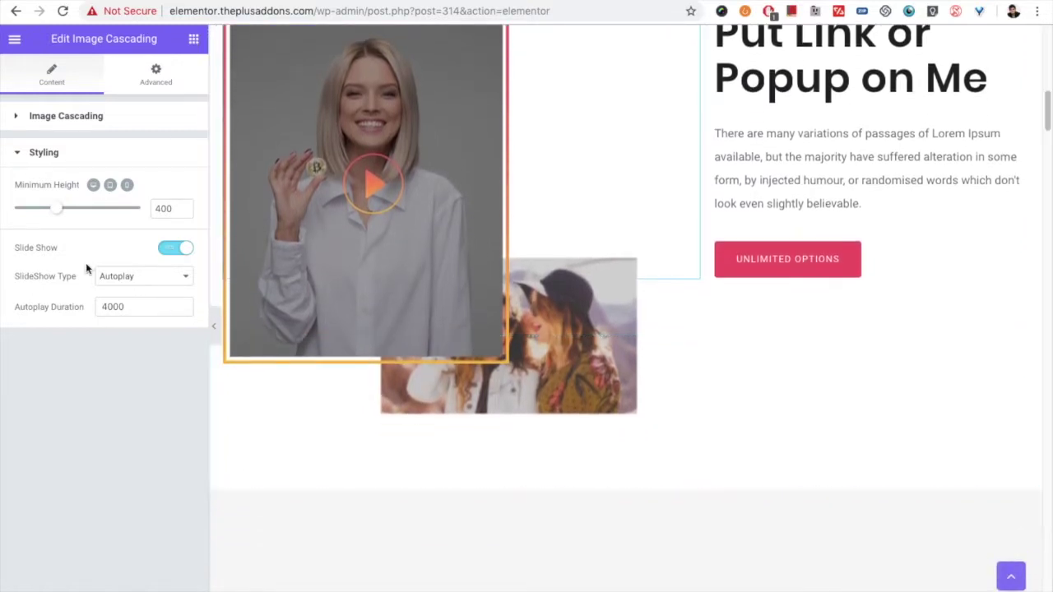
pyautogui.click(146, 276)
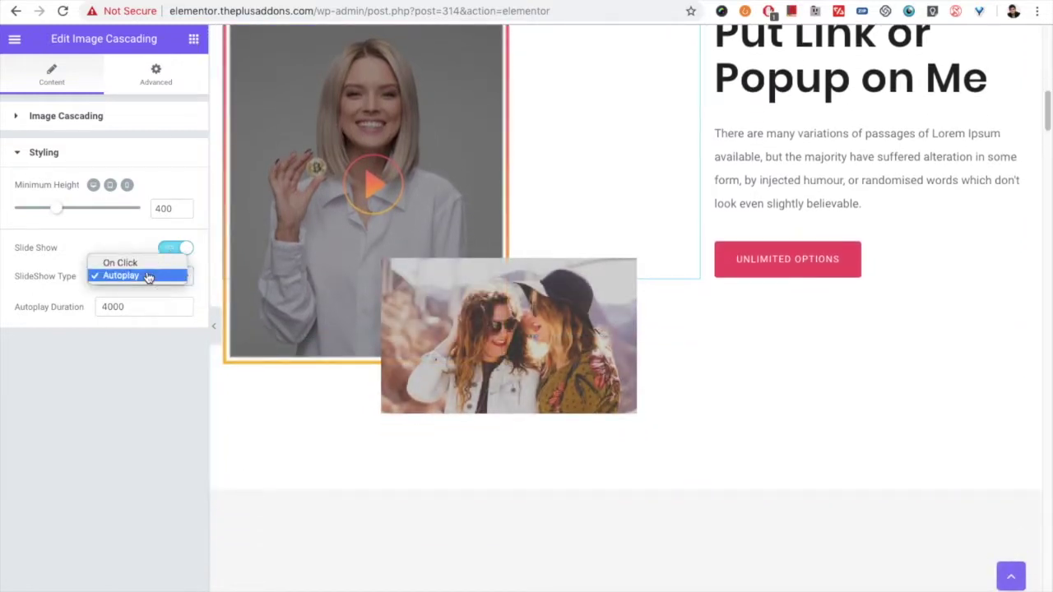
pyautogui.click(141, 263)
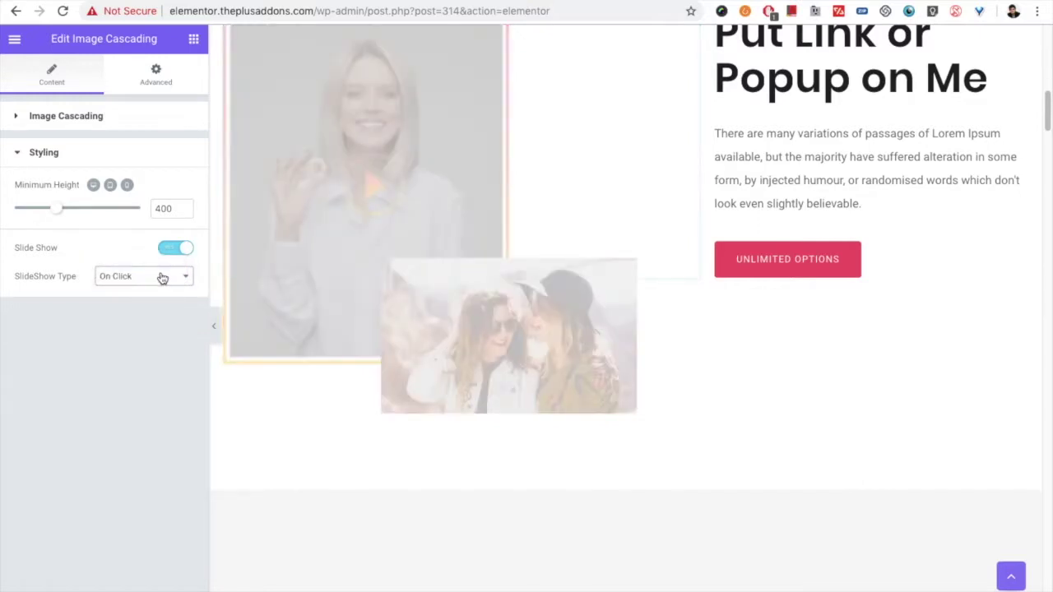
# Test the on-click slide show by switching between the two overlapping images in the page preview
pyautogui.click(622, 385)
pyautogui.click(592, 303)
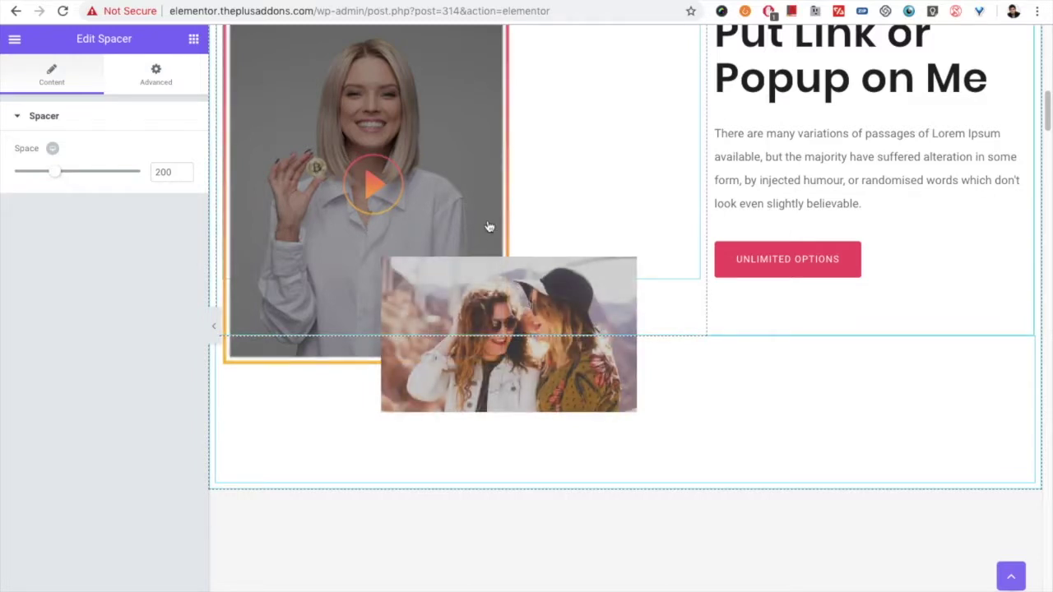
pyautogui.click(491, 217)
pyautogui.click(597, 296)
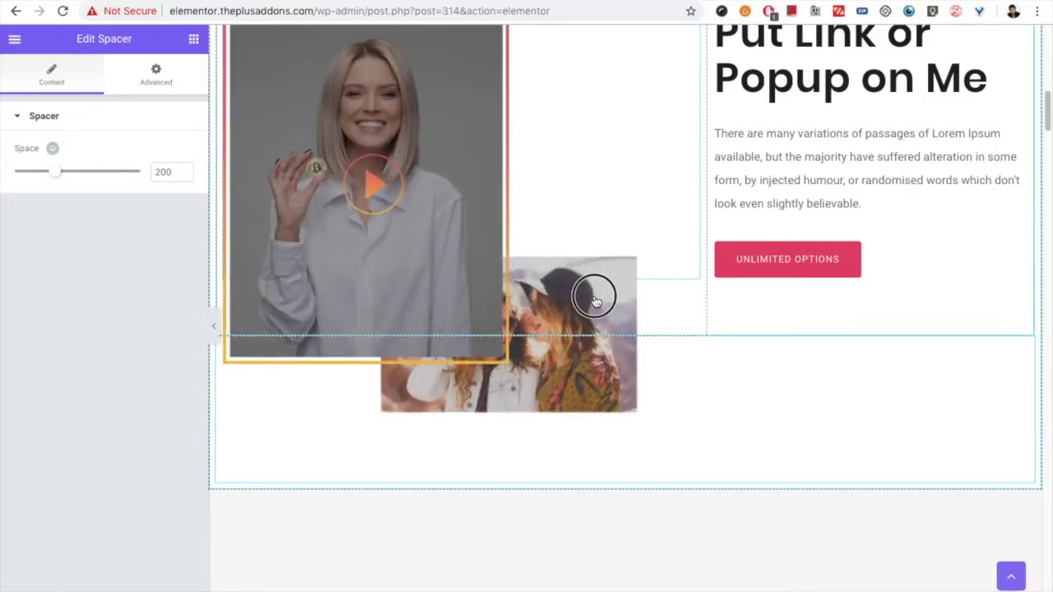
# Reselect the Image Cascading widget and review the available slideshow types in its styling
pyautogui.click(673, 173)
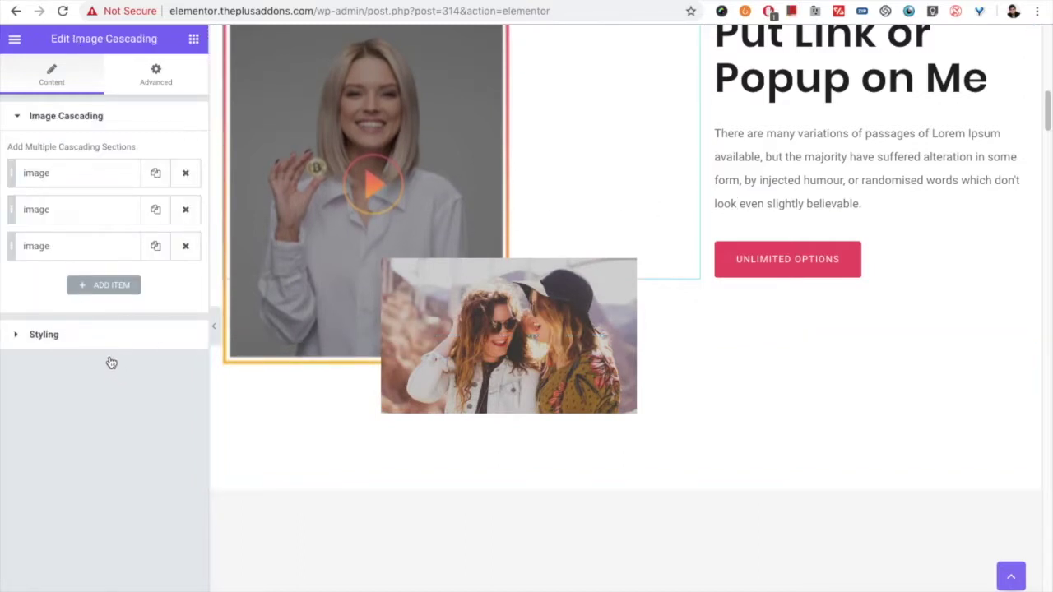
pyautogui.click(66, 335)
pyautogui.click(117, 280)
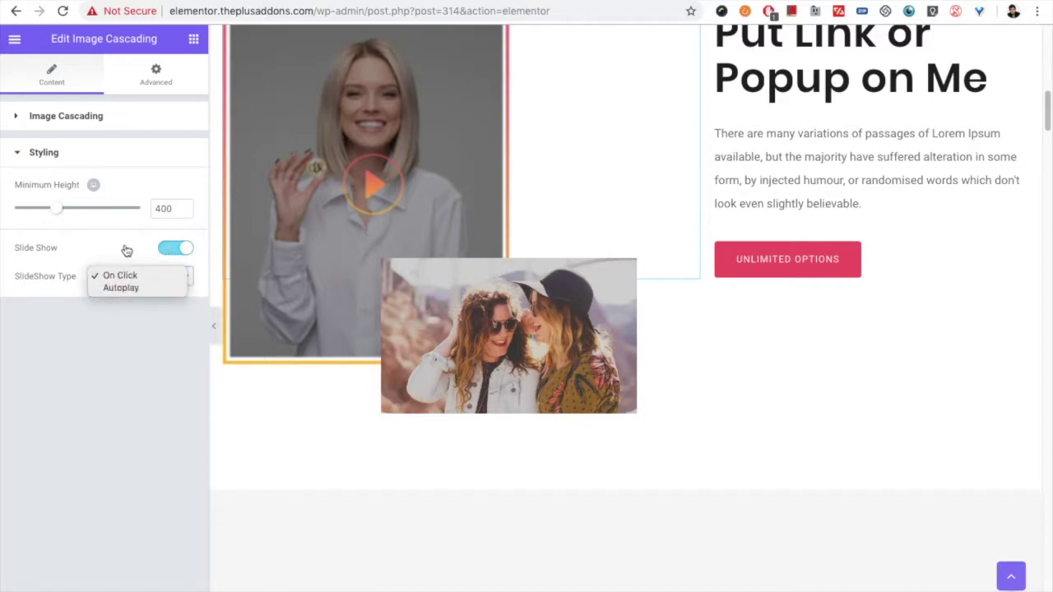
pyautogui.click(97, 121)
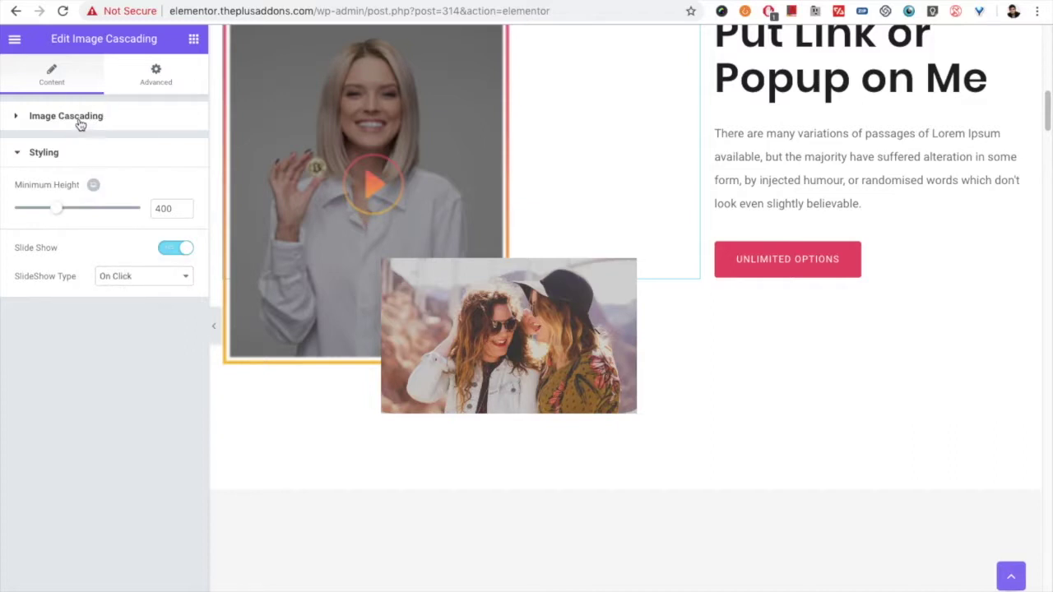
# Open the first image item and examine its desktop layer position settings
pyautogui.click(80, 124)
pyautogui.click(88, 122)
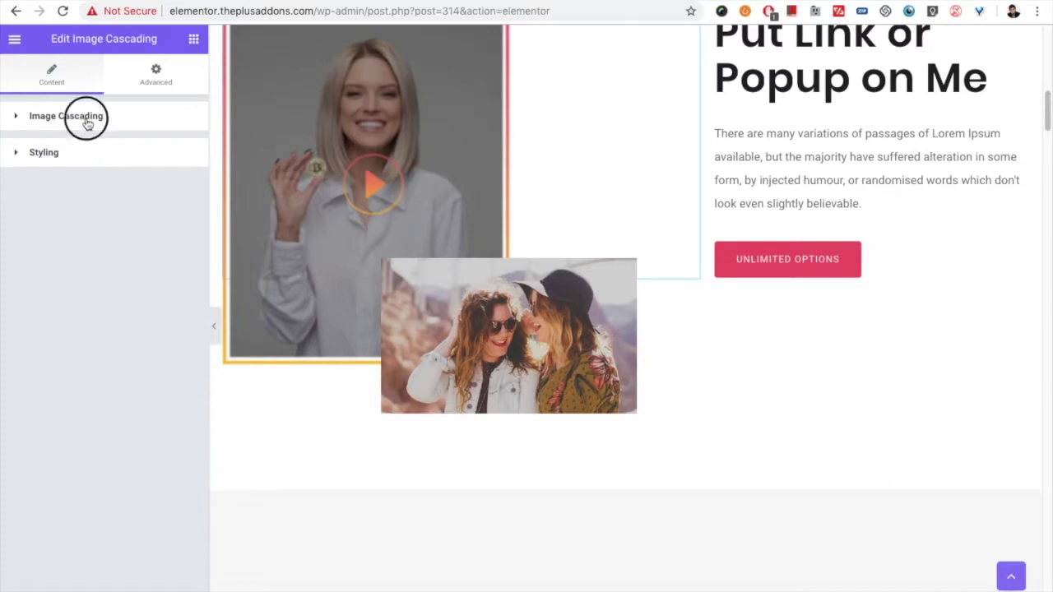
pyautogui.click(69, 121)
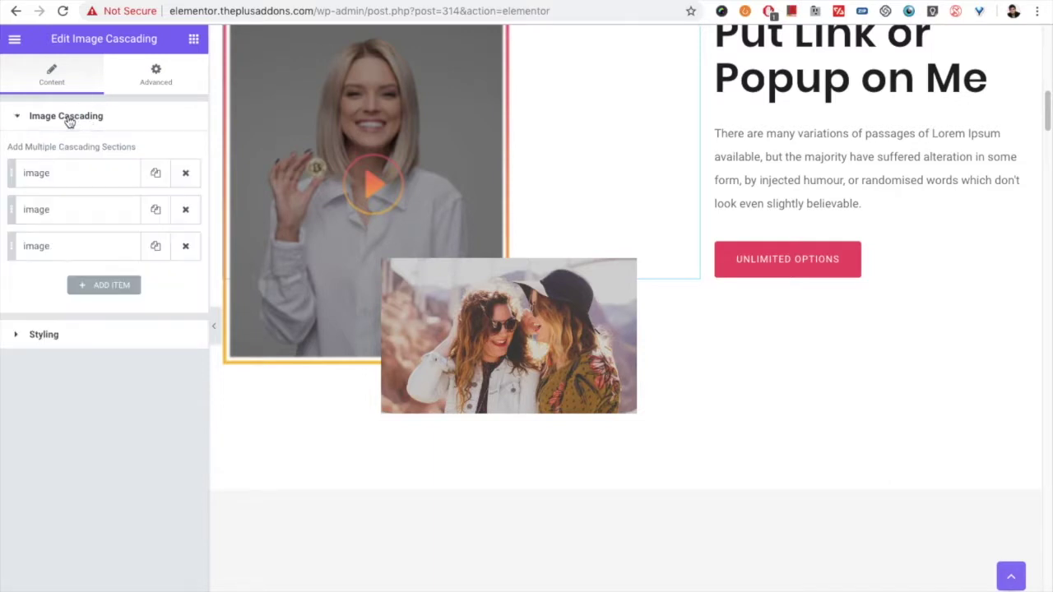
pyautogui.click(72, 175)
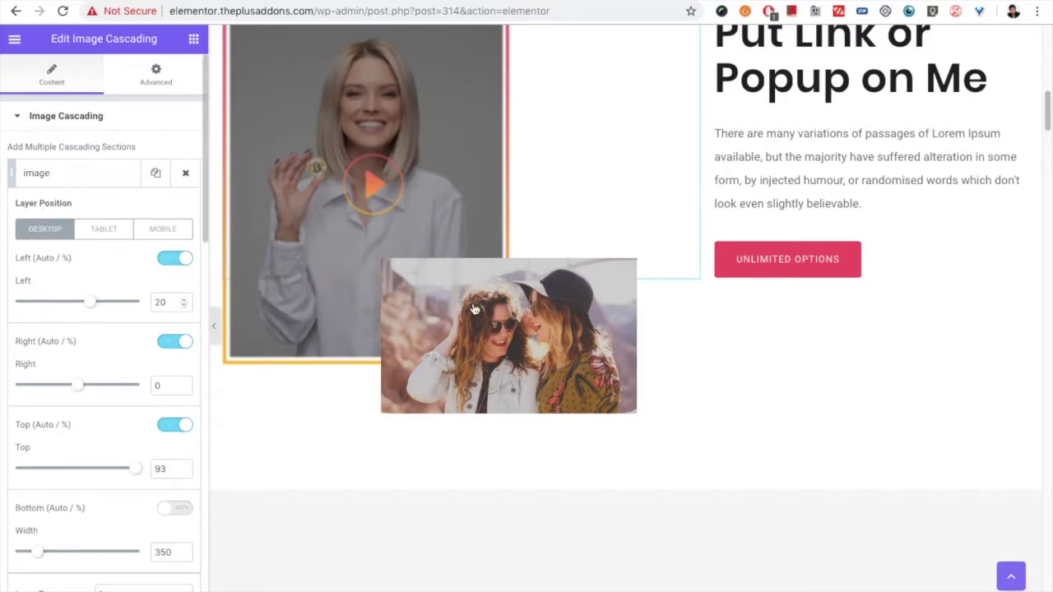
pyautogui.scroll(3, 514, 318)
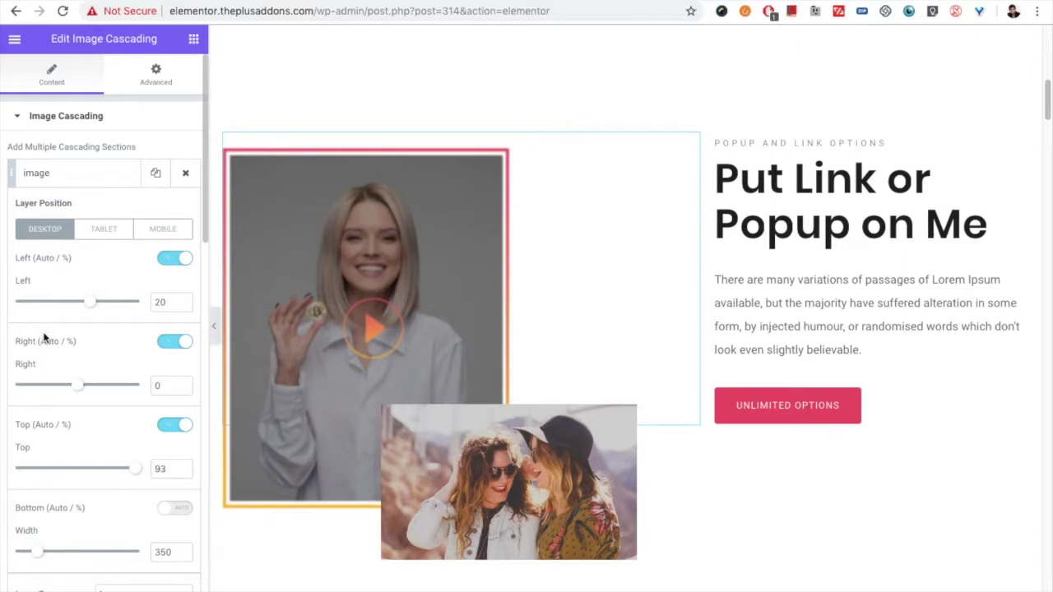
pyautogui.scroll(-1, 46, 337)
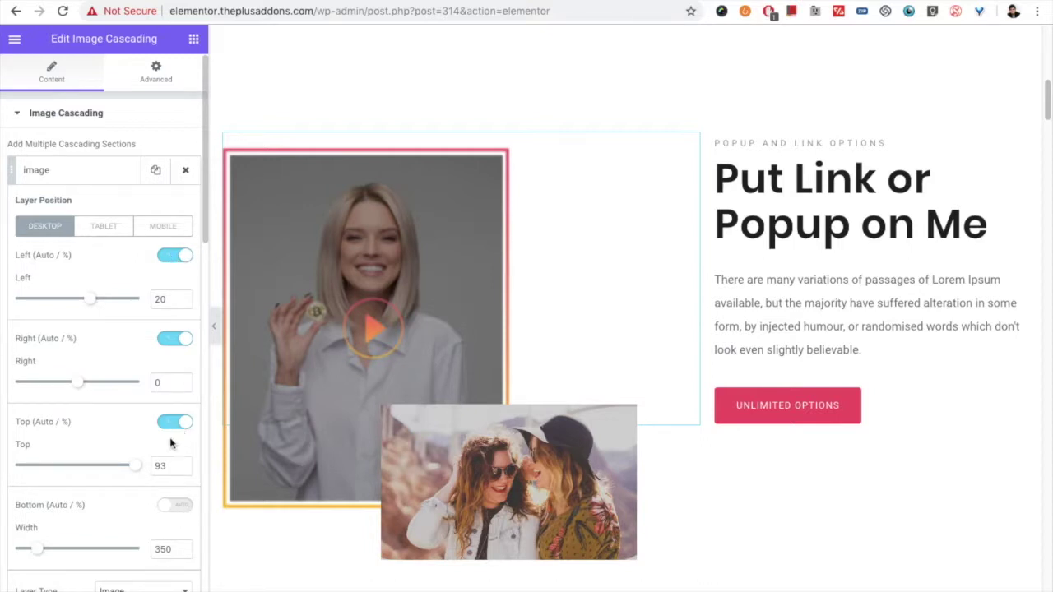
# Try a Top position of 10 for the first image layer, and restore it to 93
pyautogui.click(156, 465)
pyautogui.doubleClick(157, 466)
pyautogui.write('10')
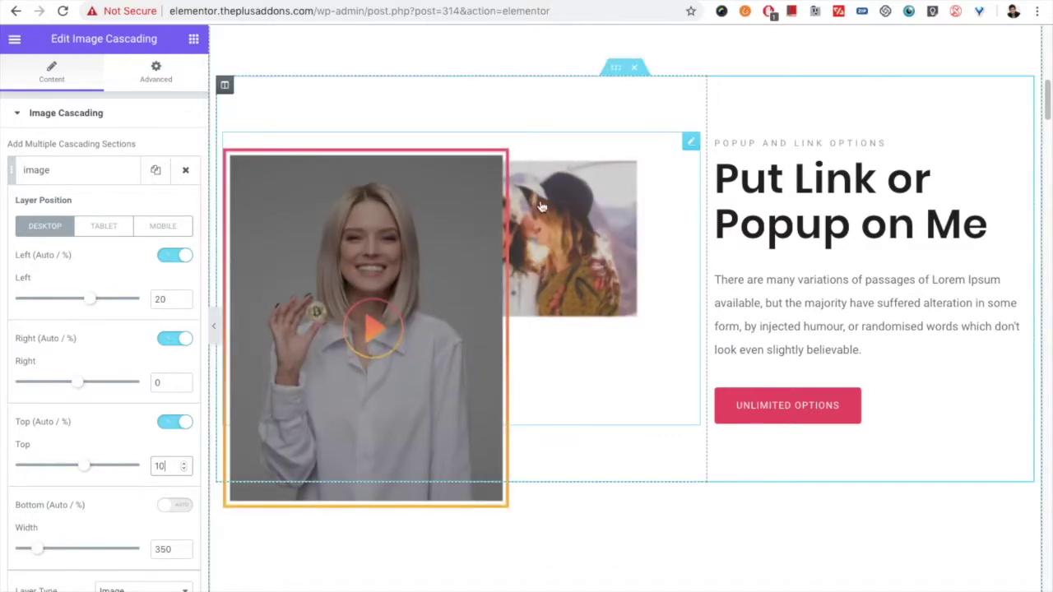
pyautogui.moveTo(169, 466); pyautogui.dragTo(150, 466)
pyautogui.write('93')
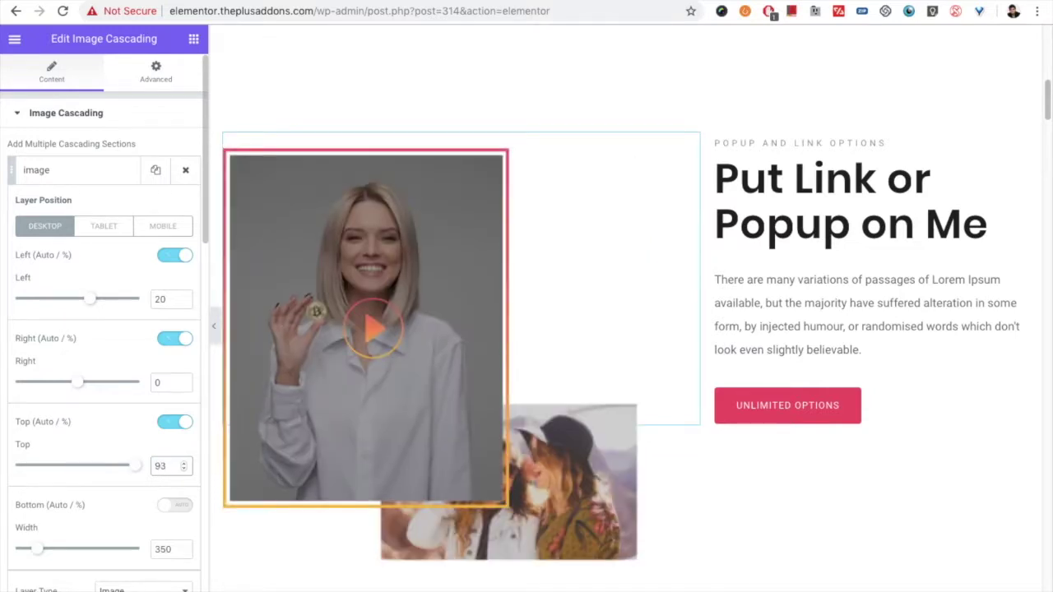
# Try moving the first image item below the second in the layer list, and restore the original order
pyautogui.click(55, 172)
pyautogui.moveTo(83, 172); pyautogui.dragTo(75, 216)
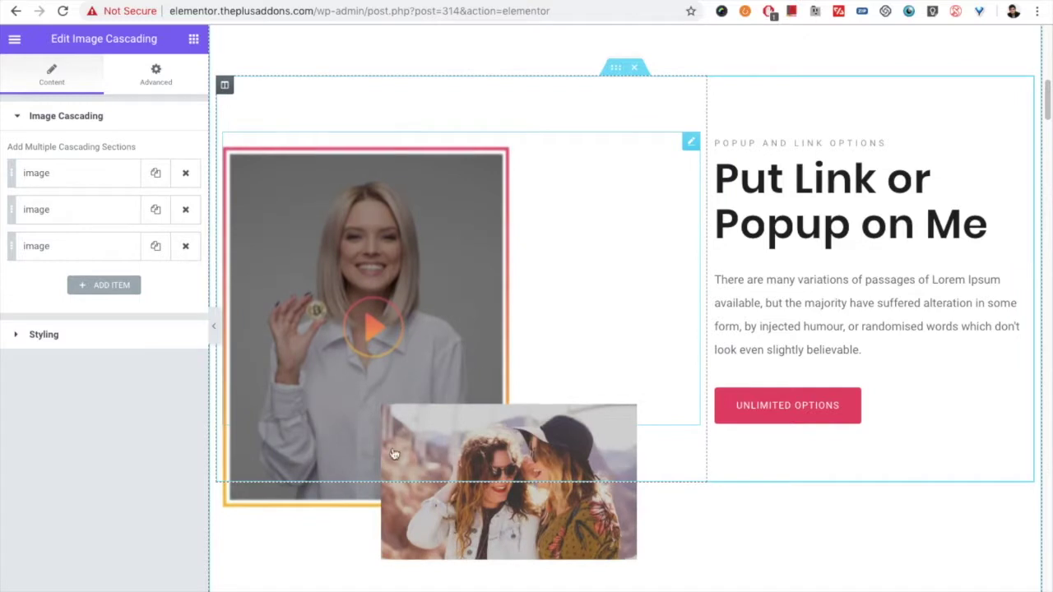
pyautogui.moveTo(93, 207)
pyautogui.mouseDown()
pyautogui.moveTo(91, 216)
pyautogui.moveTo(103, 197)
pyautogui.mouseUp()
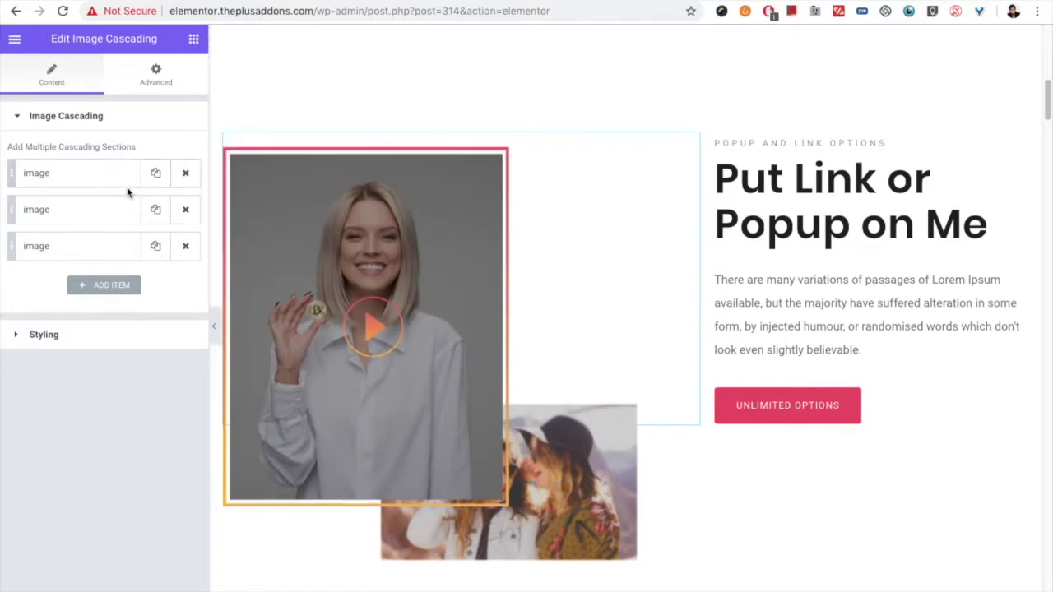
# Reopen the first image item and examine its tablet and mobile layer position settings
pyautogui.click(121, 188)
pyautogui.scroll(-1, 80, 342)
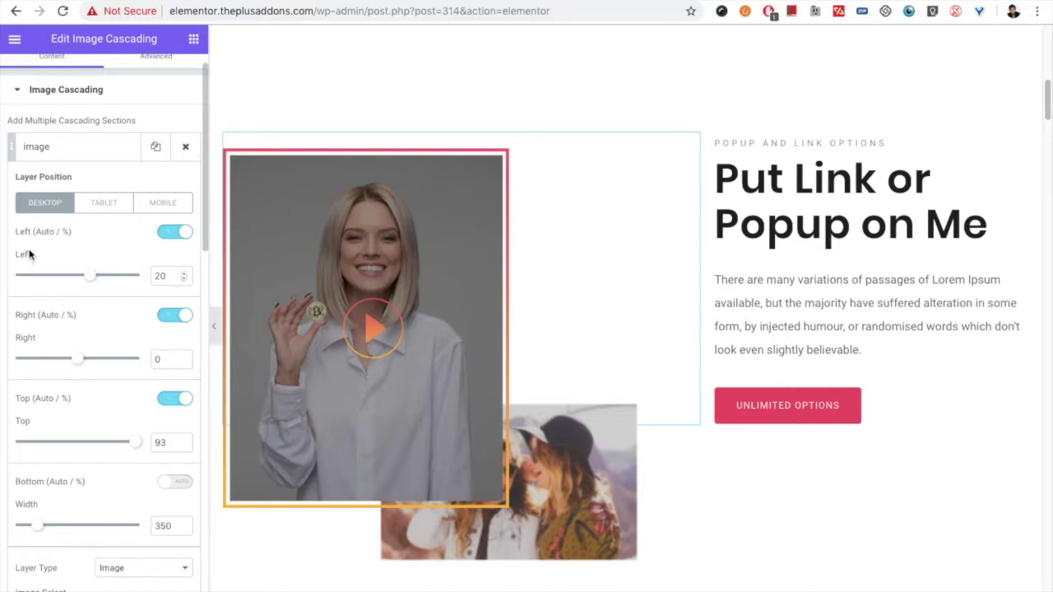
pyautogui.click(112, 209)
pyautogui.click(158, 210)
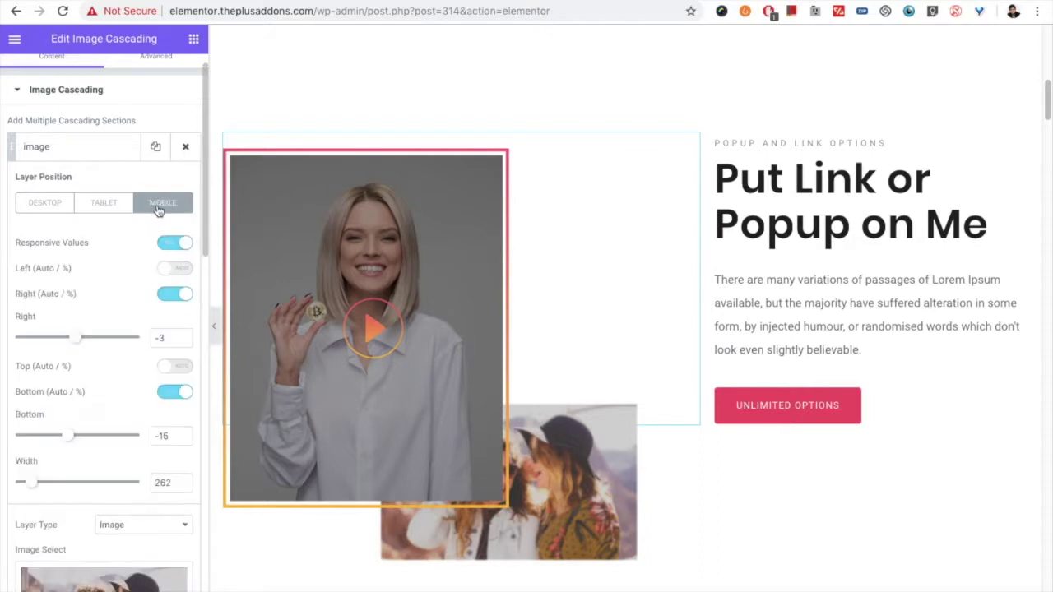
pyautogui.click(110, 202)
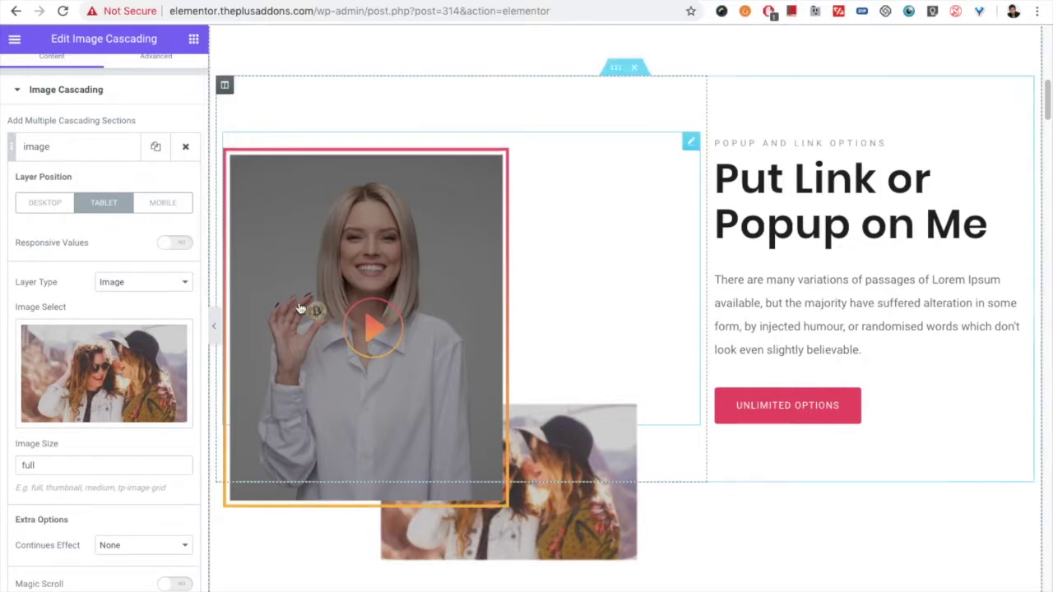
# Try switching Responsive Values on and off for the first image's tablet and mobile layer positions
pyautogui.click(170, 244)
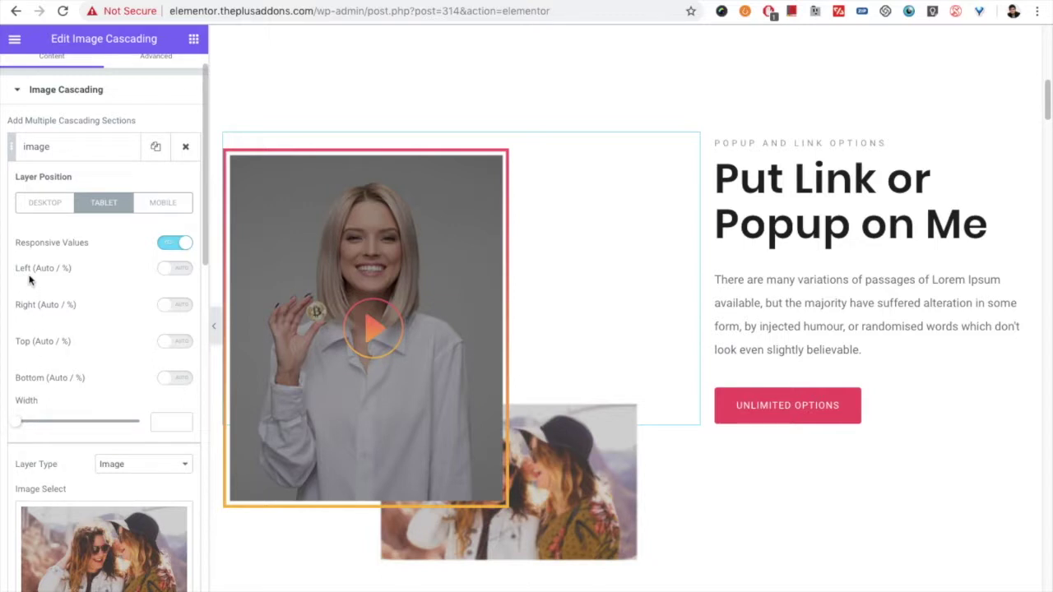
pyautogui.click(168, 244)
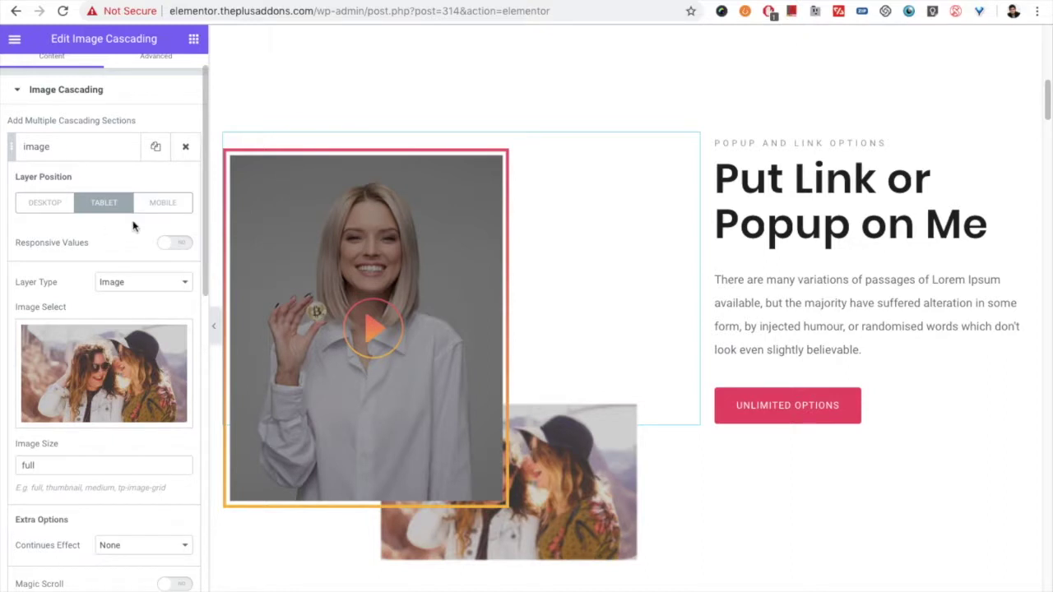
pyautogui.click(161, 204)
pyautogui.click(175, 244)
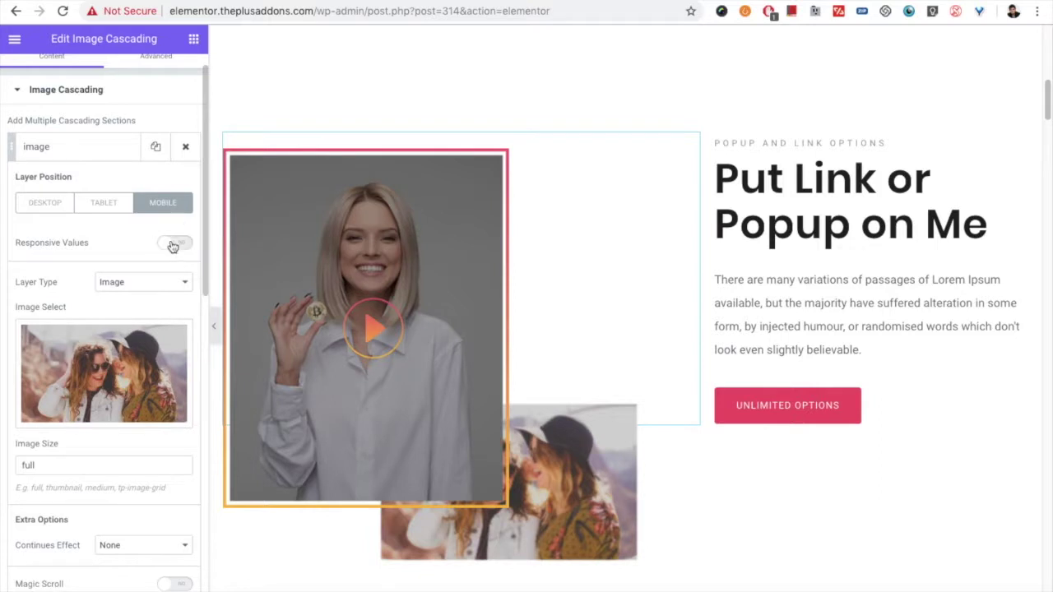
pyautogui.click(174, 243)
# Set the first image layer's desktop width to 650
pyautogui.click(57, 210)
pyautogui.scroll(-3, 106, 347)
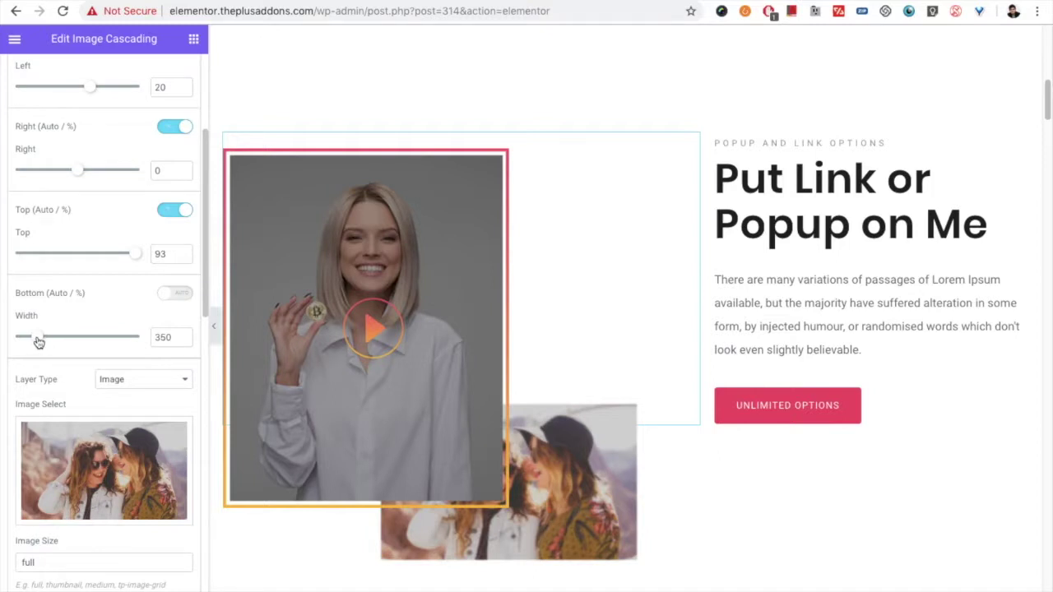
pyautogui.moveTo(38, 343); pyautogui.dragTo(43, 343)
pyautogui.moveTo(53, 342); pyautogui.dragTo(54, 342)
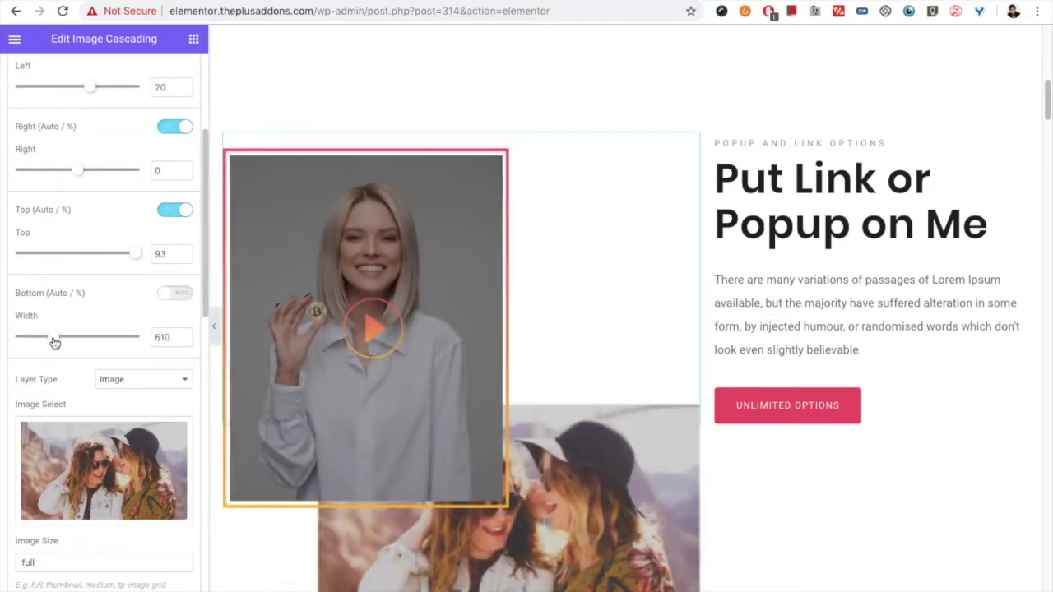
pyautogui.moveTo(55, 337); pyautogui.dragTo(90, 339)
pyautogui.doubleClick(164, 339)
pyautogui.write('650')
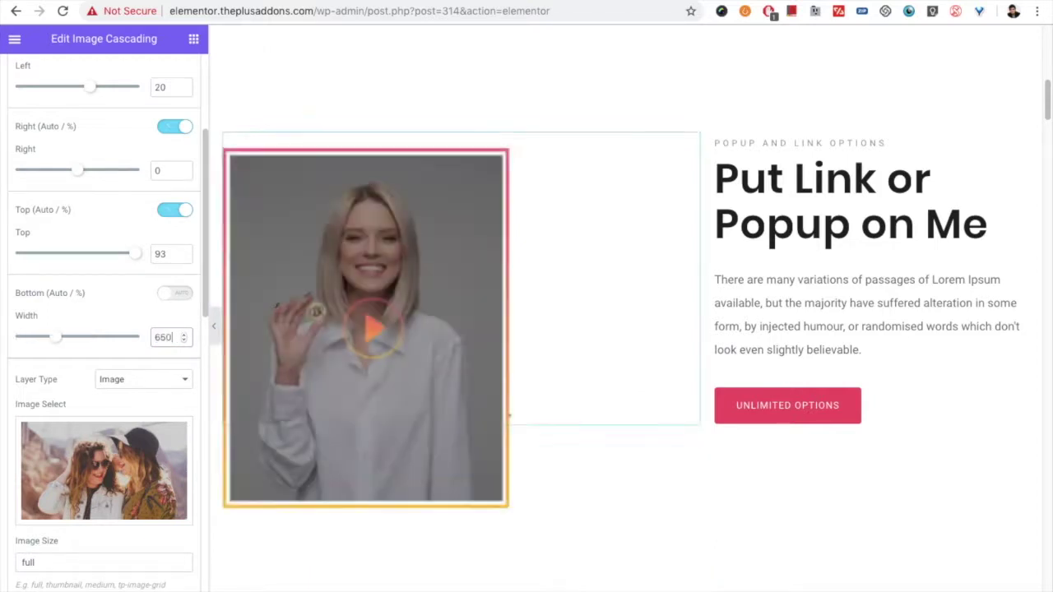
pyautogui.scroll(-1, 104, 319)
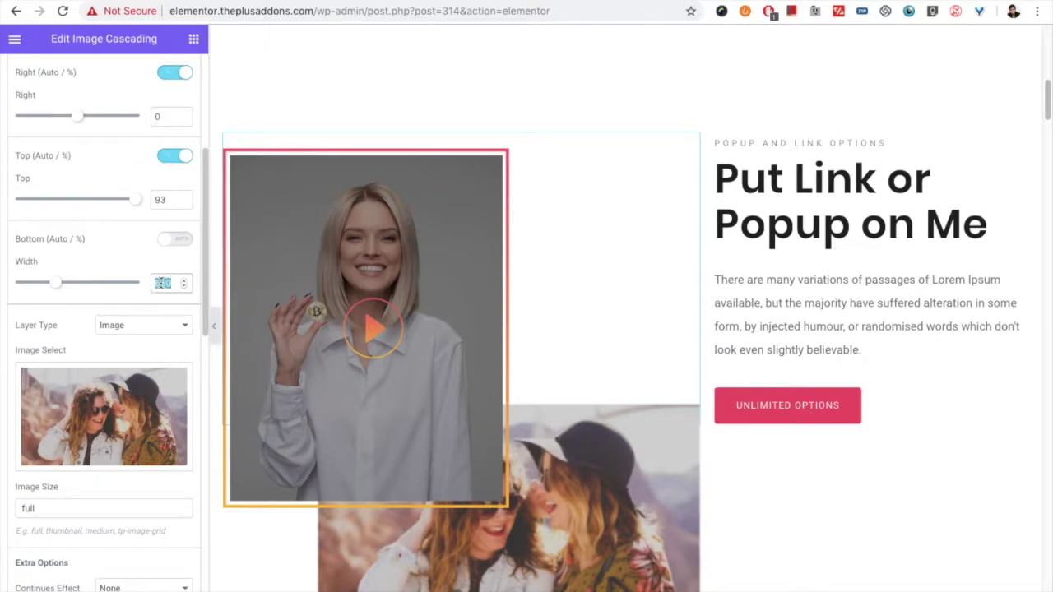
# Set the first image layer's width to 350 and check its layer type choices, keeping Image selected
pyautogui.write('350')
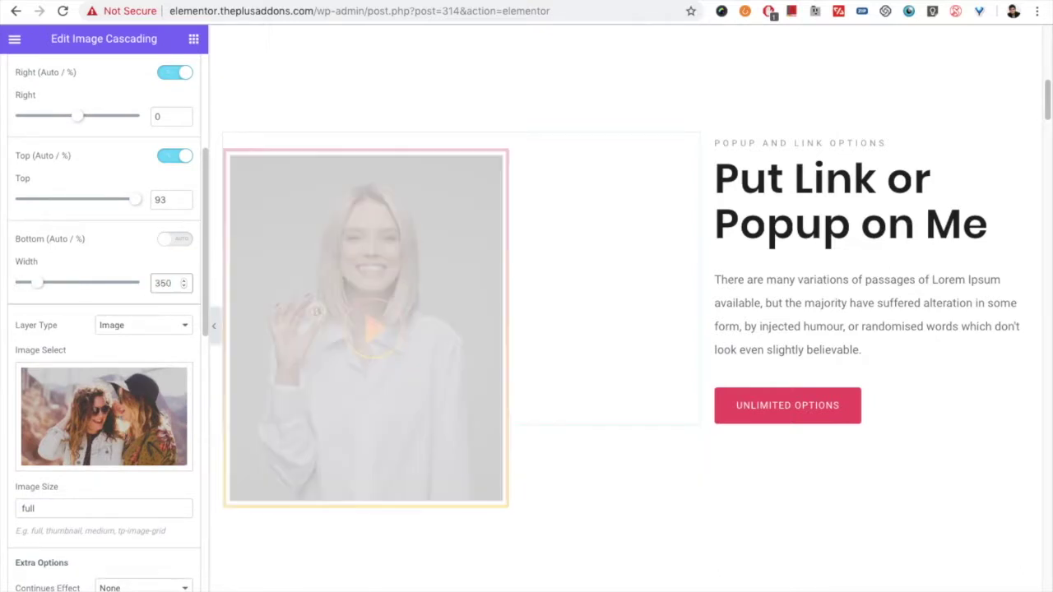
pyautogui.scroll(-1, 105, 309)
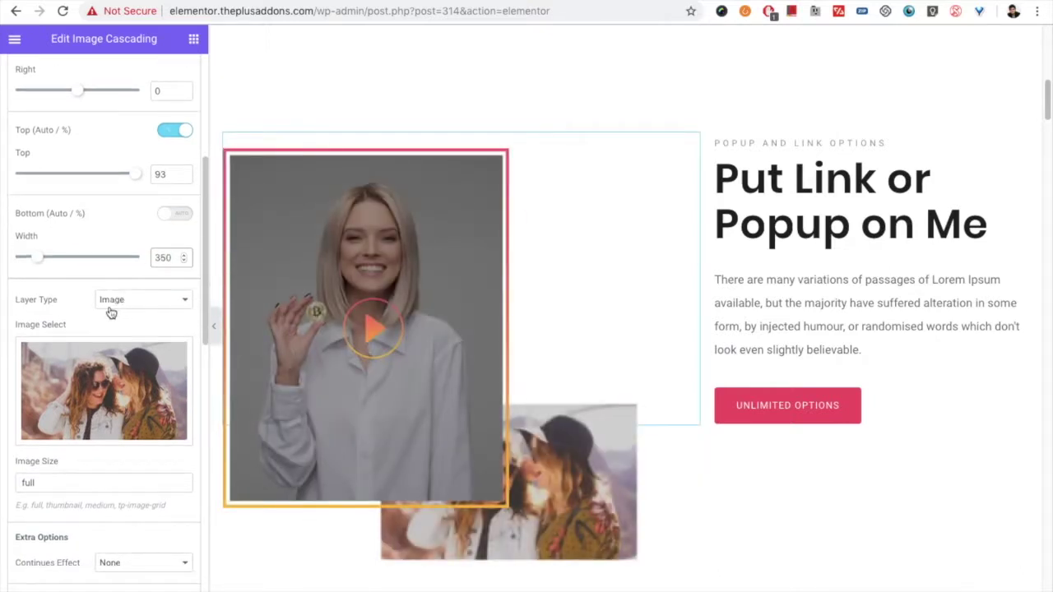
pyautogui.scroll(-1, 106, 311)
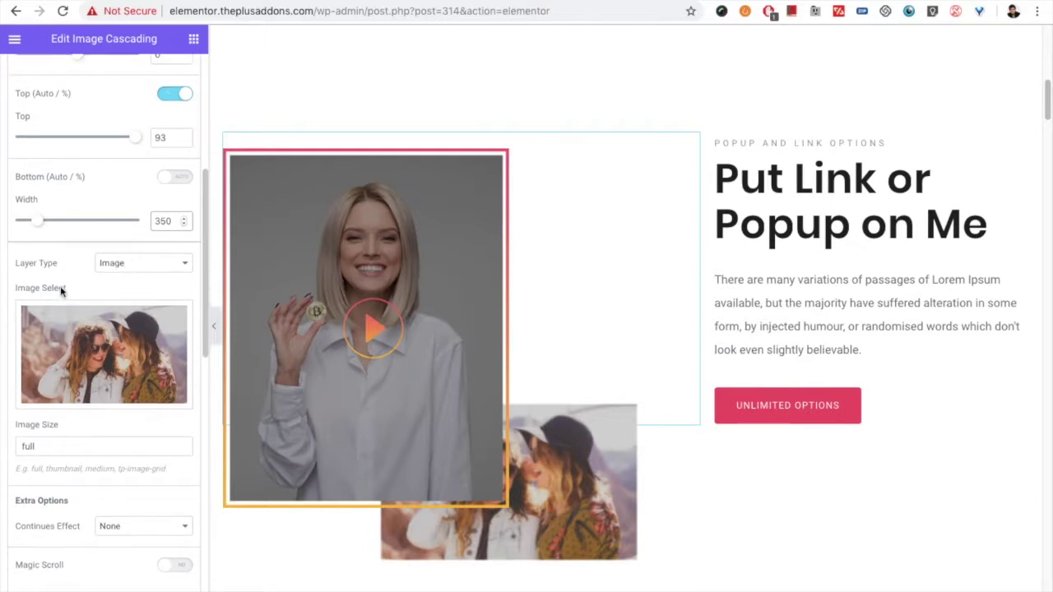
pyautogui.scroll(-1, 60, 290)
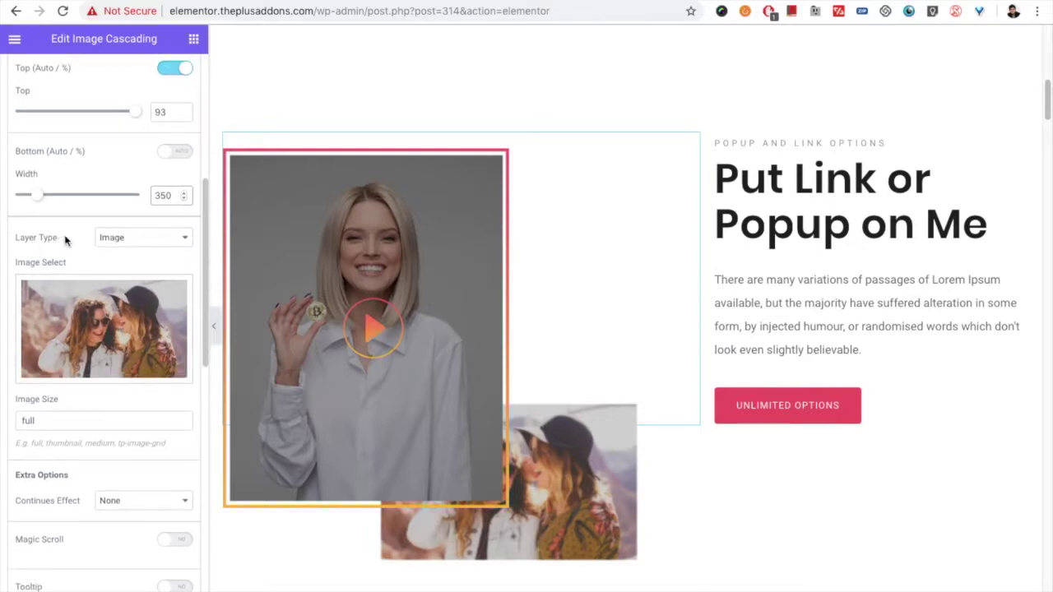
pyautogui.click(121, 238)
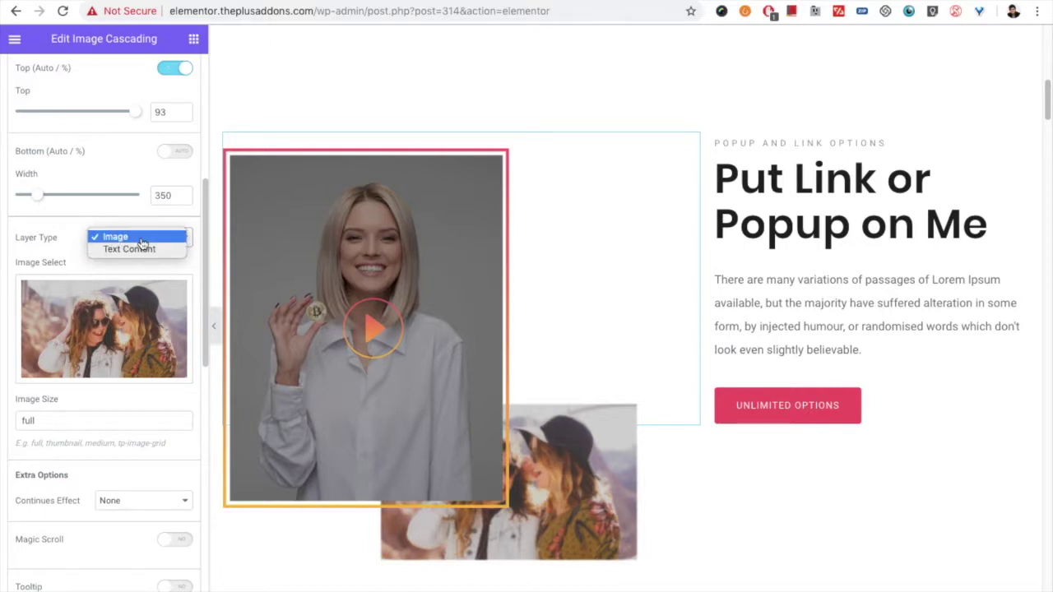
pyautogui.click(141, 239)
pyautogui.scroll(-1, 61, 306)
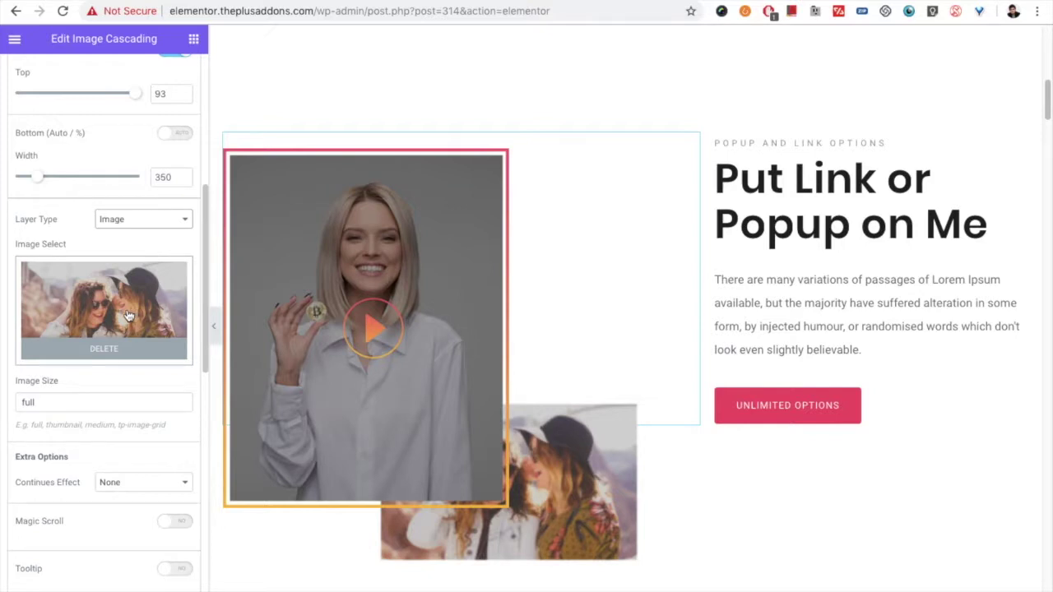
# Try the thumbnail image size on the first image layer, and set the size back to full
pyautogui.scroll(-1, 127, 318)
pyautogui.moveTo(35, 377); pyautogui.dragTo(16, 374)
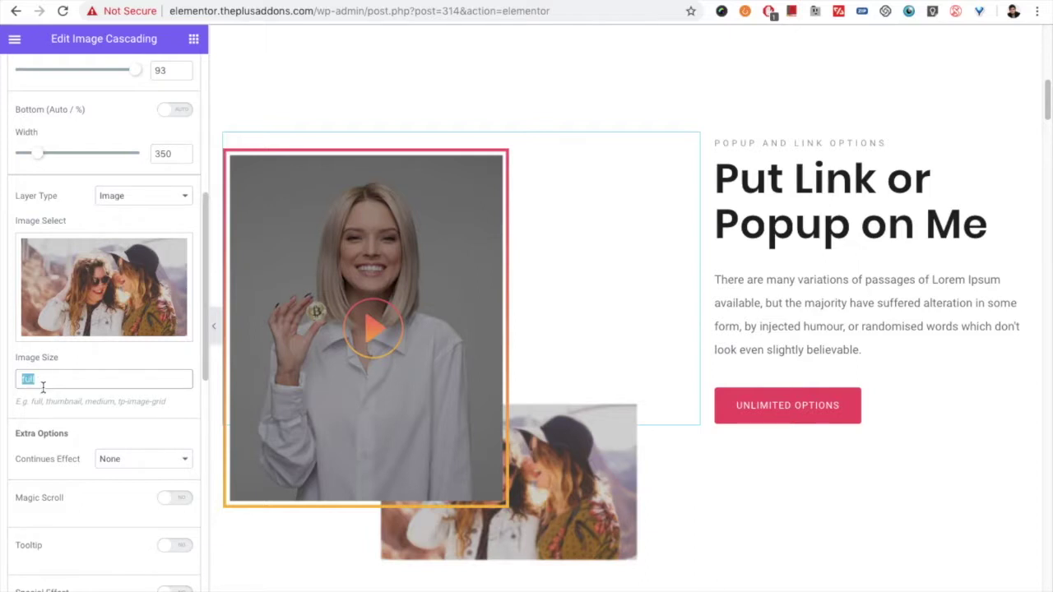
pyautogui.write('thumbnai')
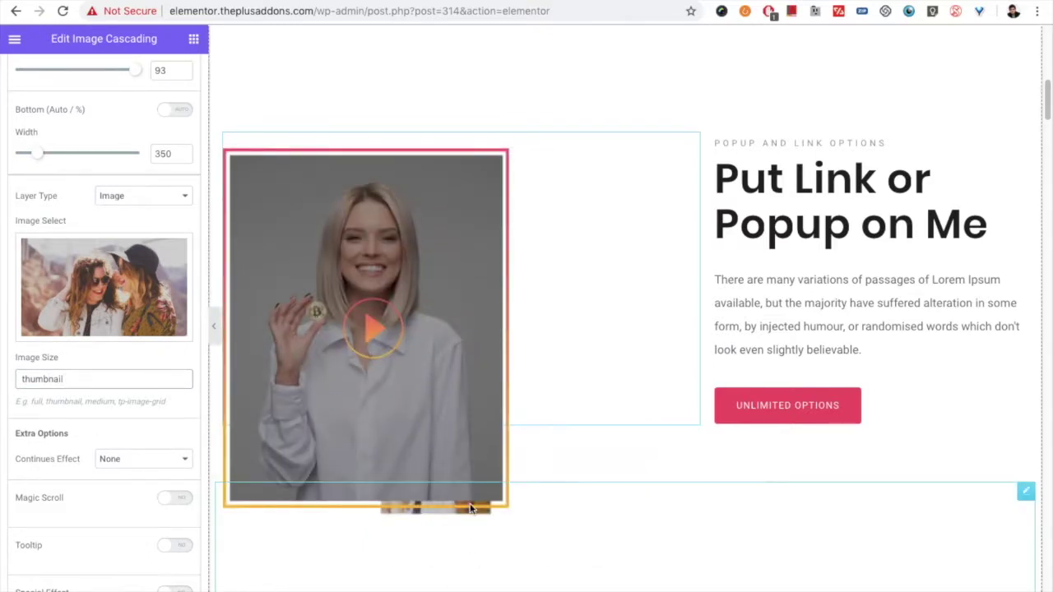
pyautogui.doubleClick(45, 379)
pyautogui.write('tull')
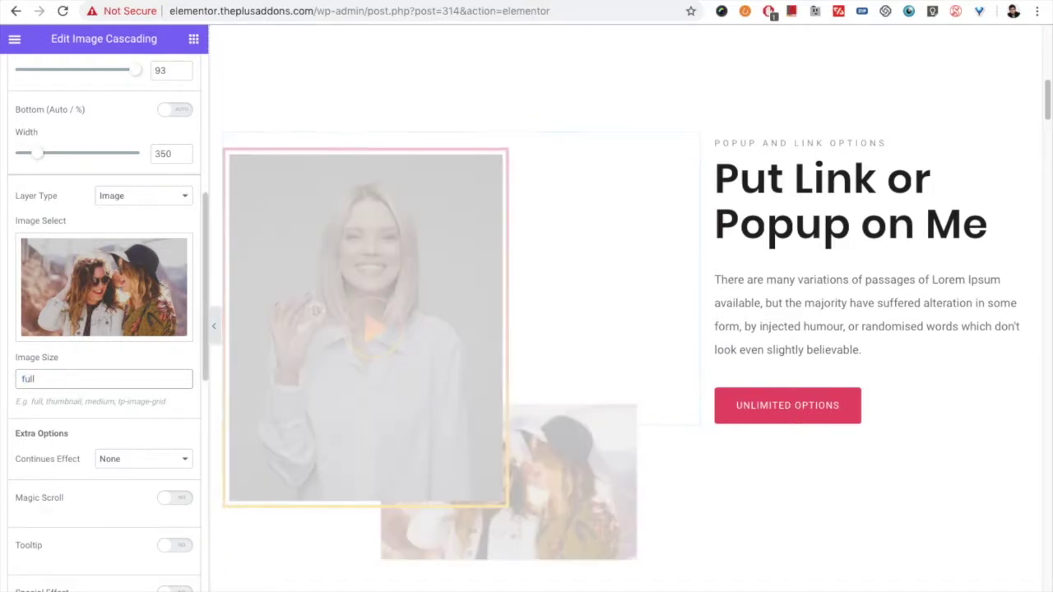
# Try the Pulse and Kenburns Scale options as the first image layer's Continues Effect
pyautogui.scroll(-1, 93, 413)
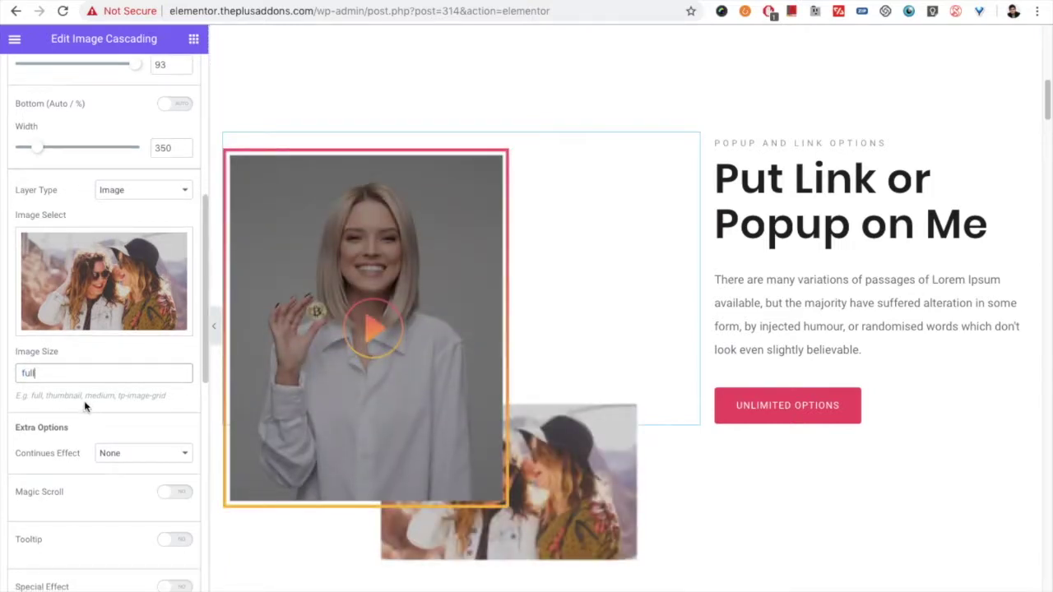
pyautogui.scroll(-5, 67, 391)
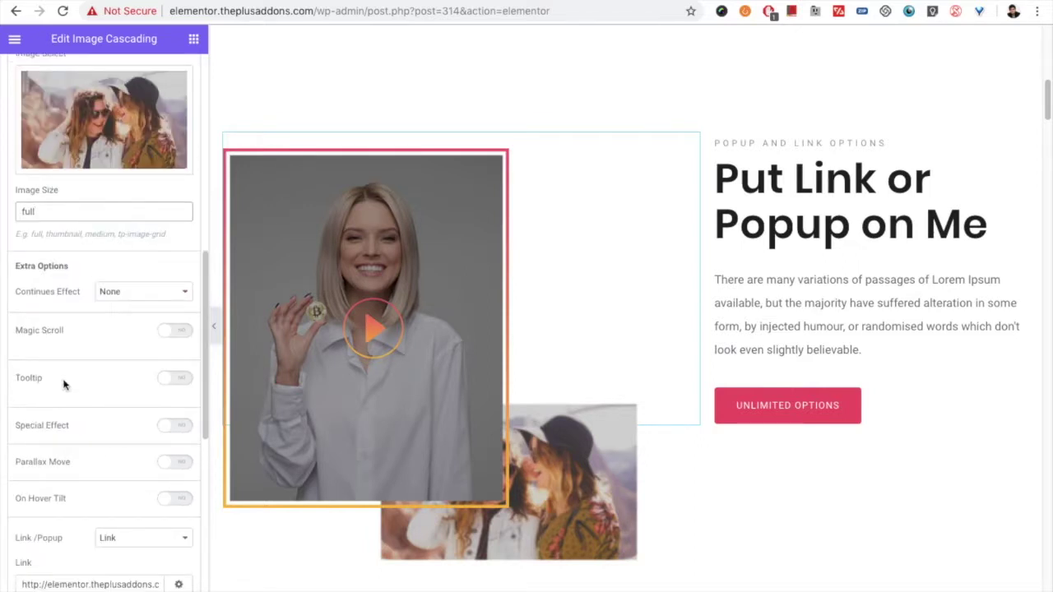
pyautogui.scroll(-1, 68, 367)
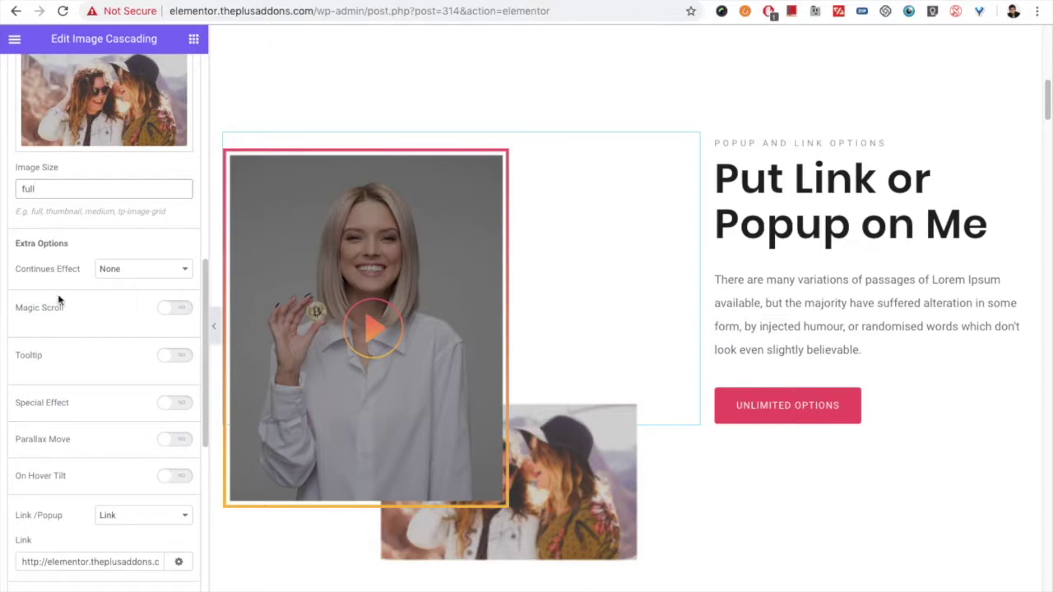
pyautogui.click(110, 271)
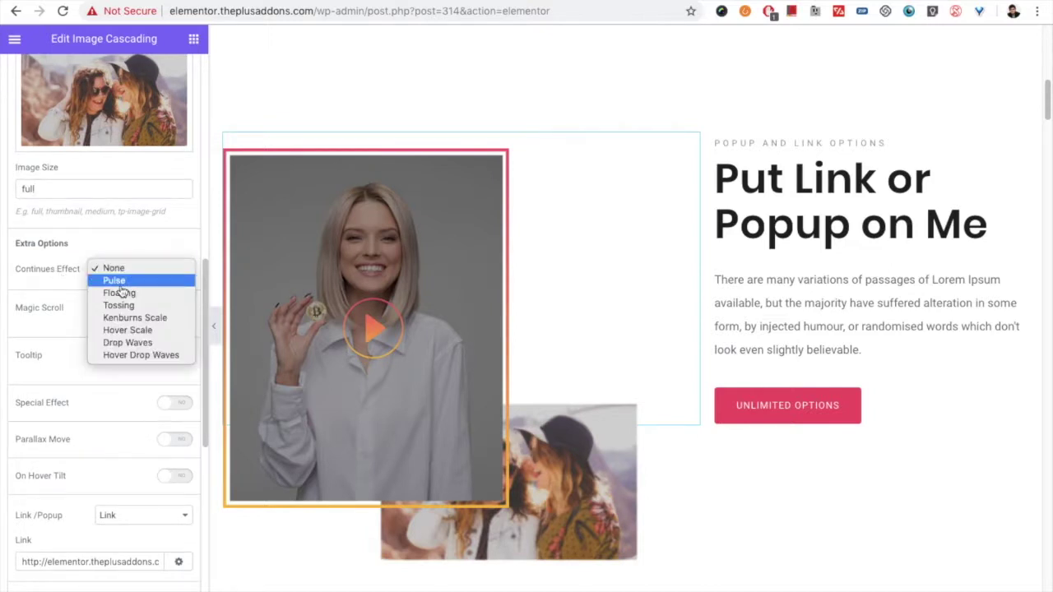
pyautogui.click(115, 280)
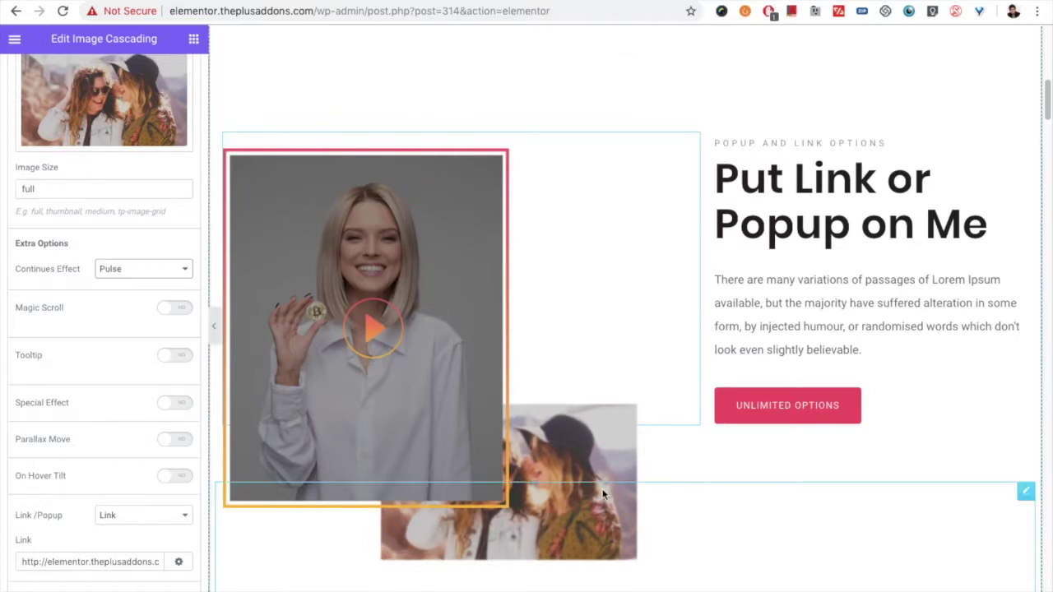
pyautogui.click(113, 268)
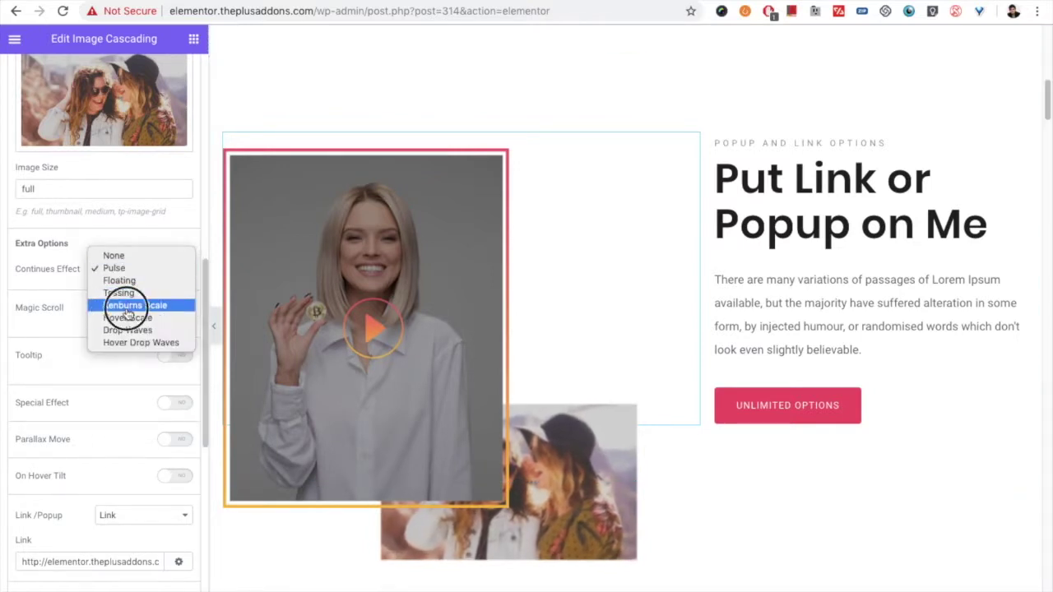
pyautogui.click(127, 306)
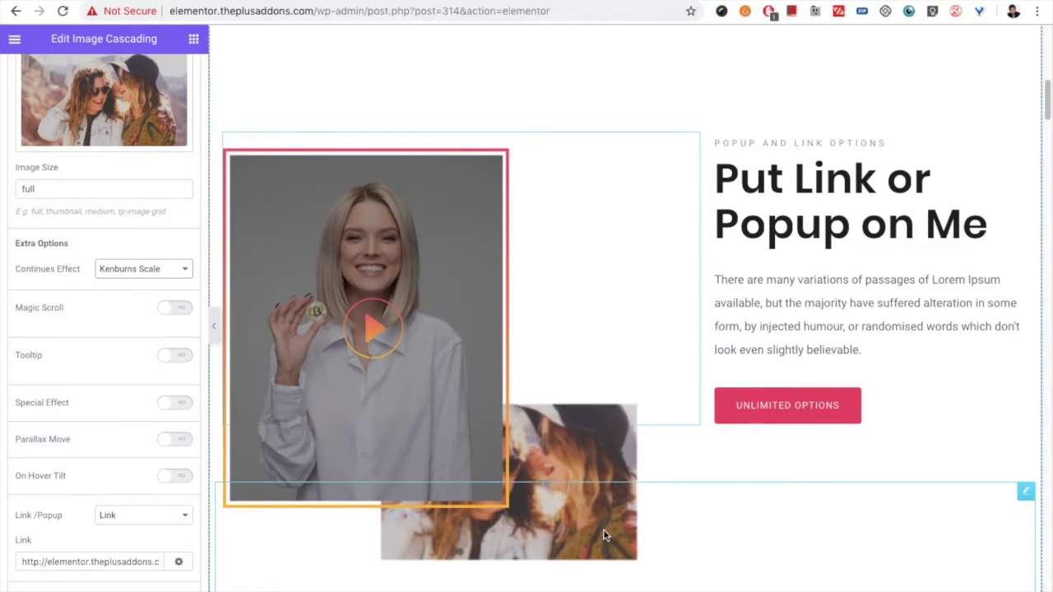
# Try the Drop Waves effect on the first image layer with a semi-transparent grey wave color
pyautogui.click(125, 271)
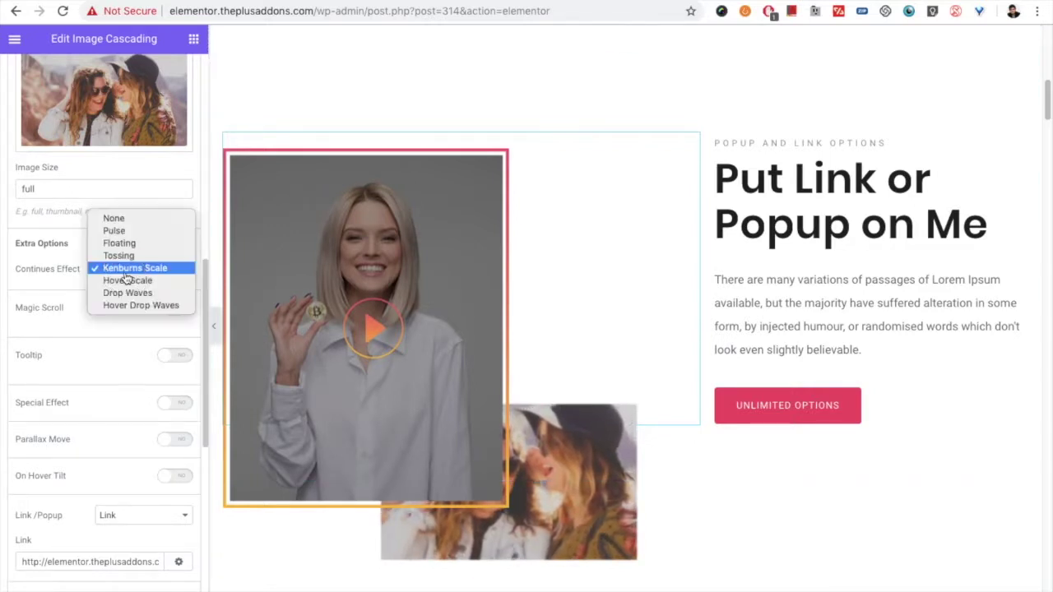
pyautogui.click(128, 293)
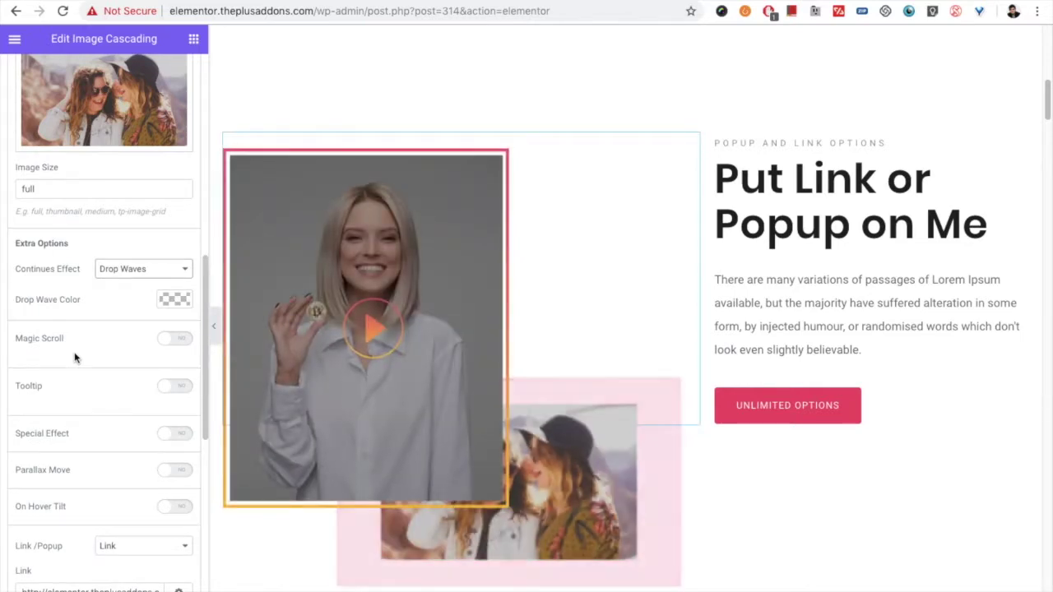
pyautogui.click(168, 297)
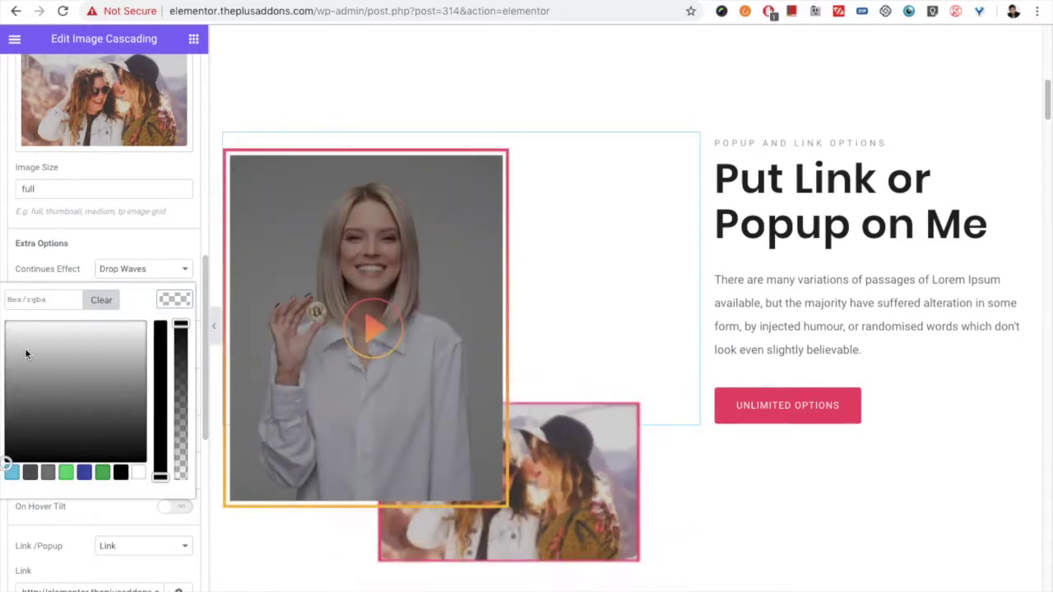
pyautogui.moveTo(14, 349); pyautogui.dragTo(5, 364)
pyautogui.click(180, 374)
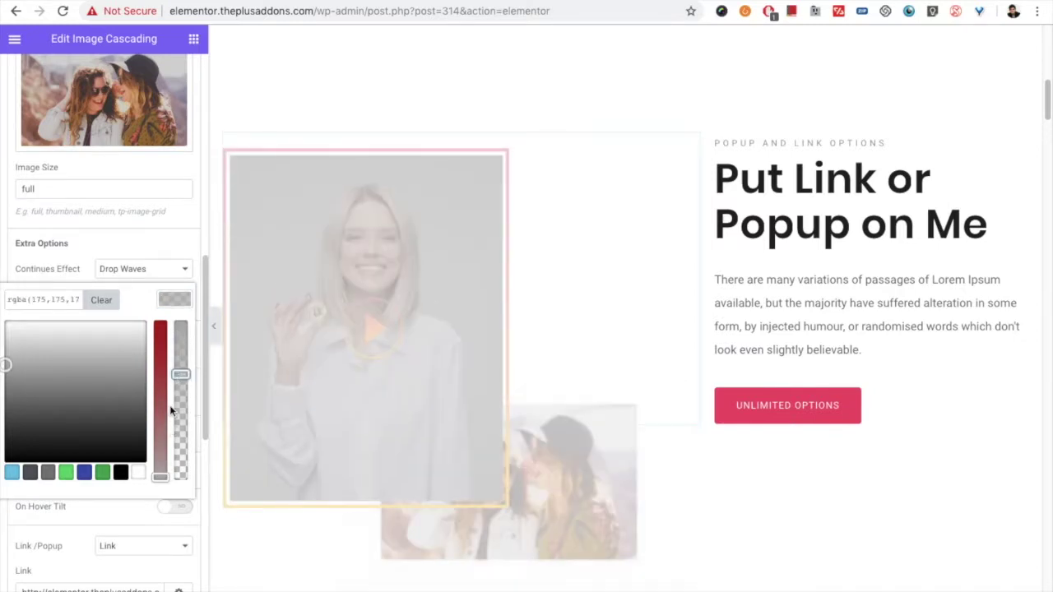
pyautogui.click(172, 300)
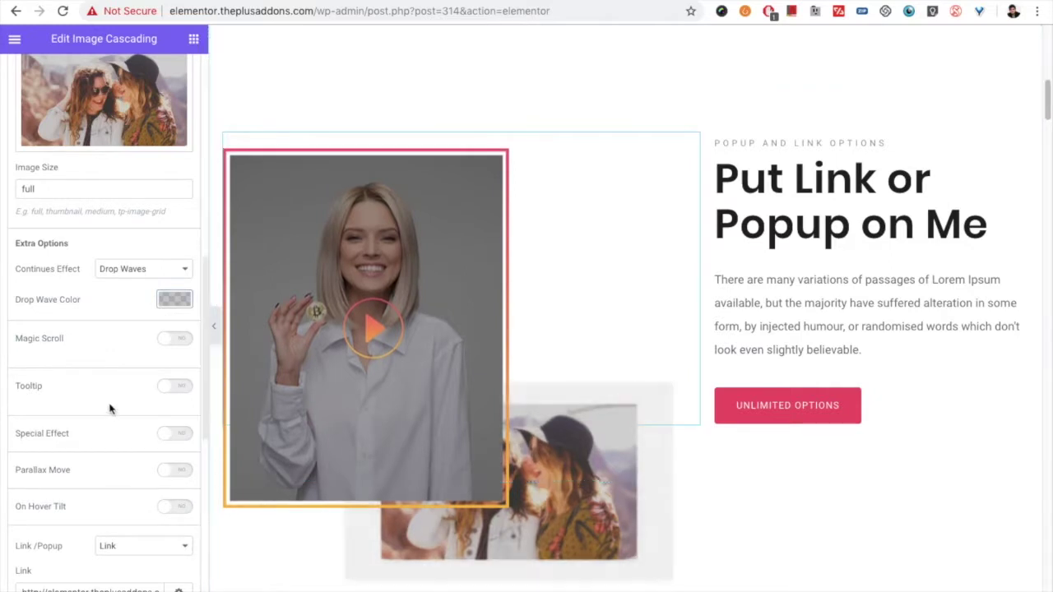
# Try border radius values of 10, 90 and 300 on the first image layer, and clear the radius
pyautogui.scroll(-5, 98, 411)
pyautogui.click(33, 376)
pyautogui.write('10')
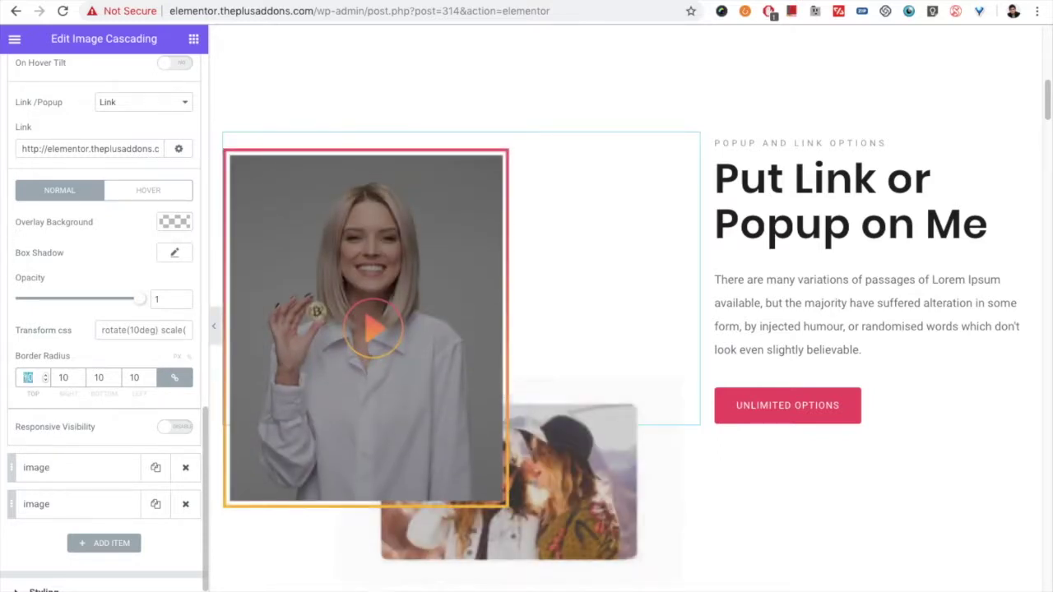
pyautogui.doubleClick(28, 376)
pyautogui.write('90')
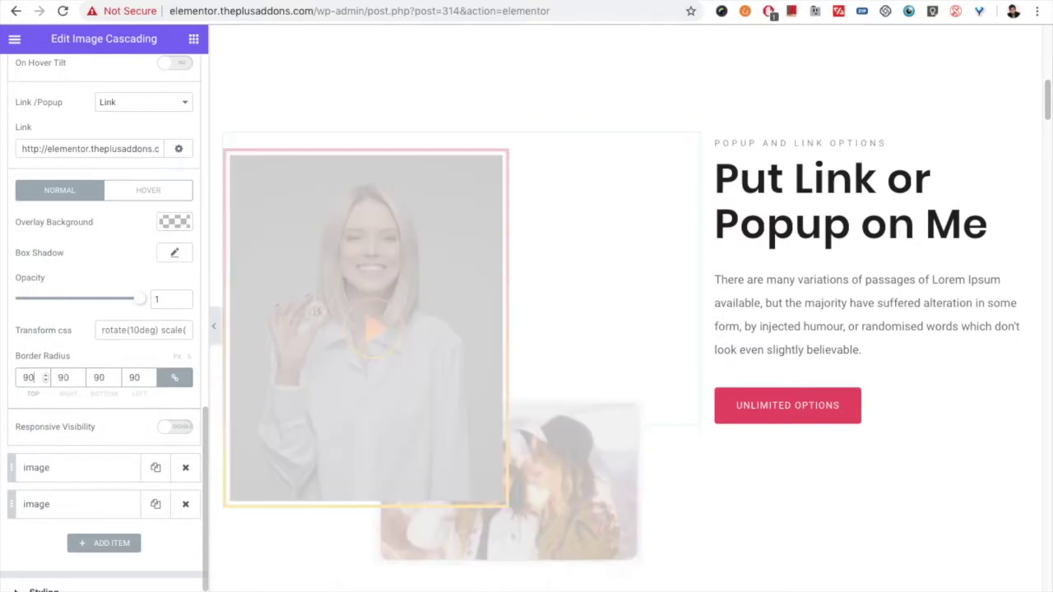
pyautogui.write('300')
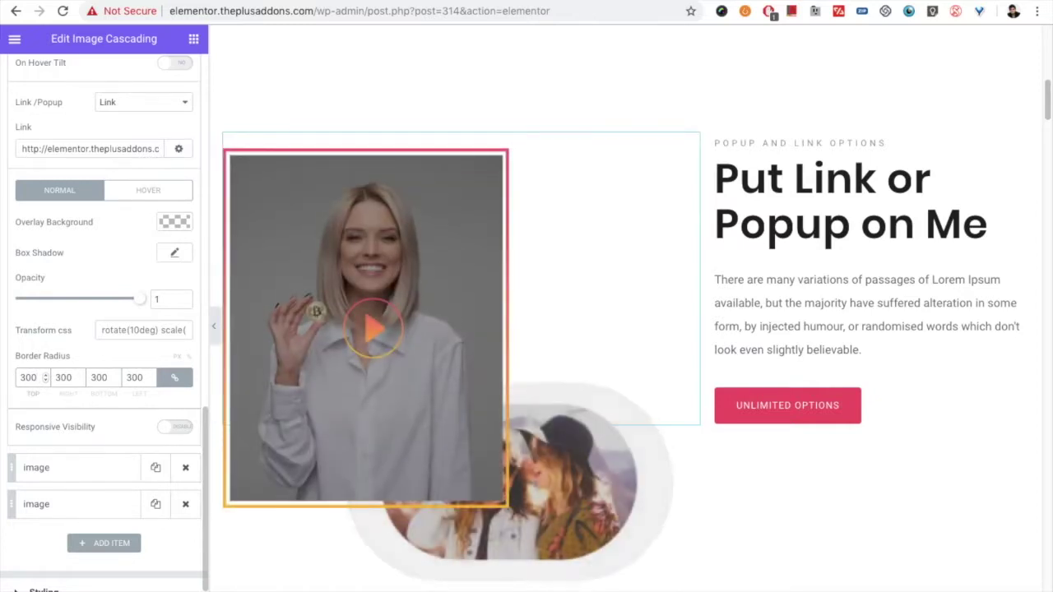
pyautogui.press('Up')
pyautogui.hotkey('ctrl', 'a')
pyautogui.press('BackSpace')
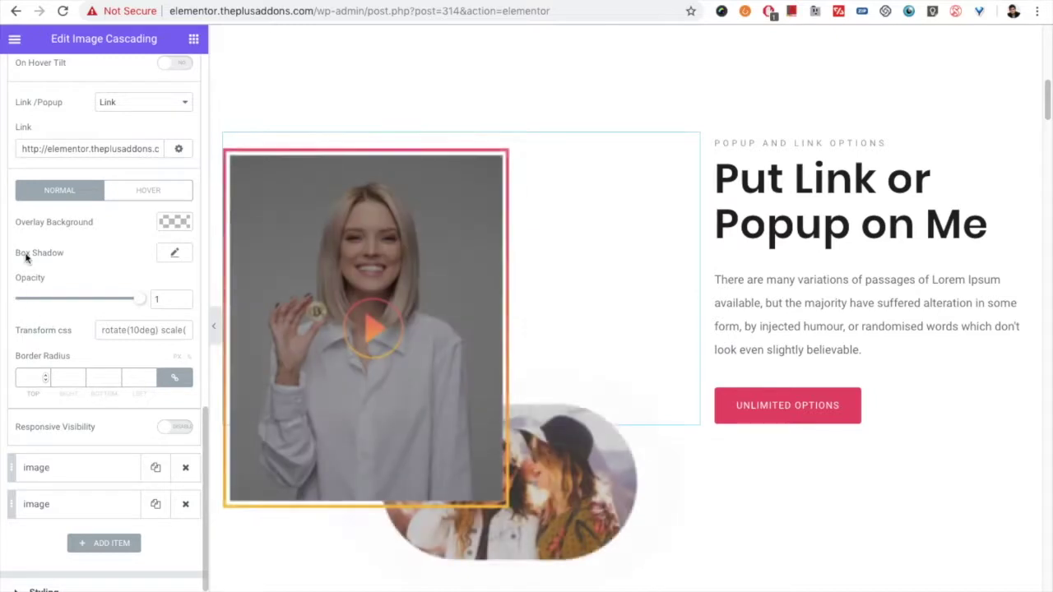
# Try the Hover Drop Waves effect on the first image layer, and set Continues Effect back to None
pyautogui.scroll(3, 56, 213)
pyautogui.scroll(3, 56, 212)
pyautogui.click(108, 195)
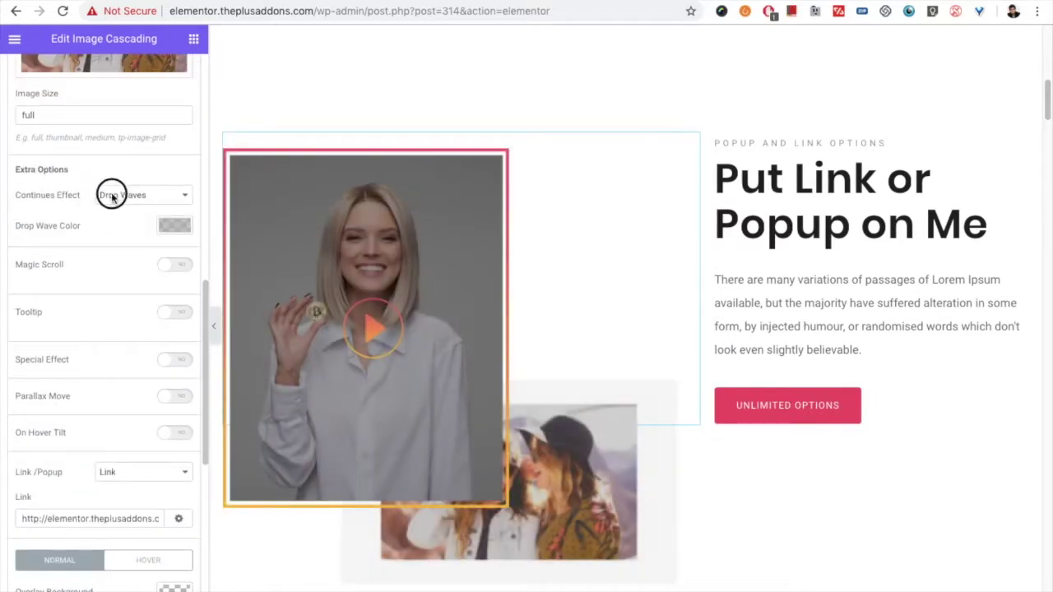
pyautogui.click(128, 207)
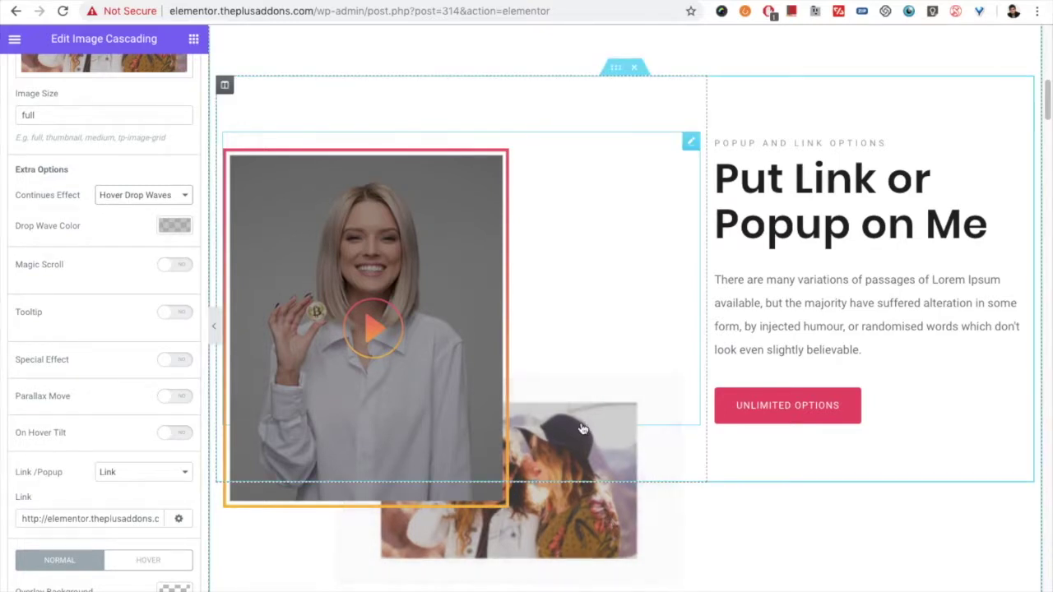
pyautogui.click(134, 199)
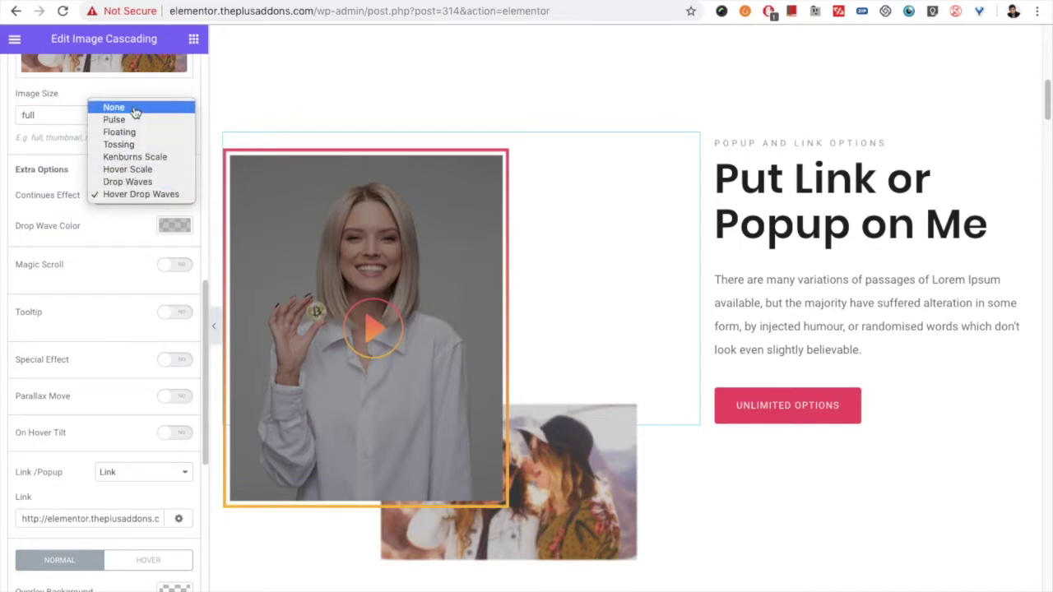
pyautogui.press('Return')
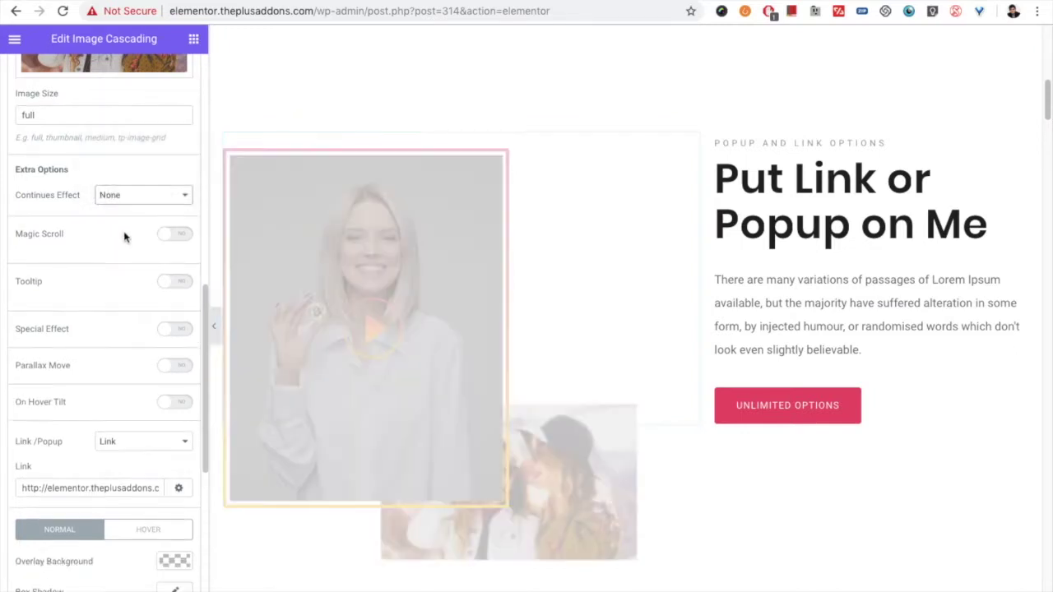
# Turn on Magic Scroll for the first image layer, preview its motion on the page, and review the initial scroll settings
pyautogui.click(175, 236)
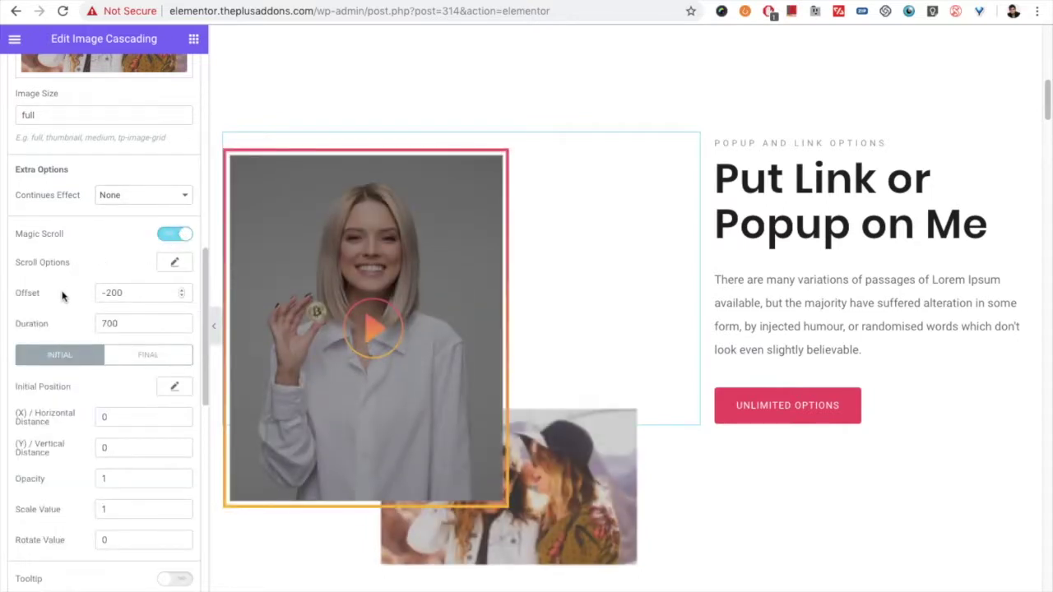
pyautogui.scroll(-2, 59, 288)
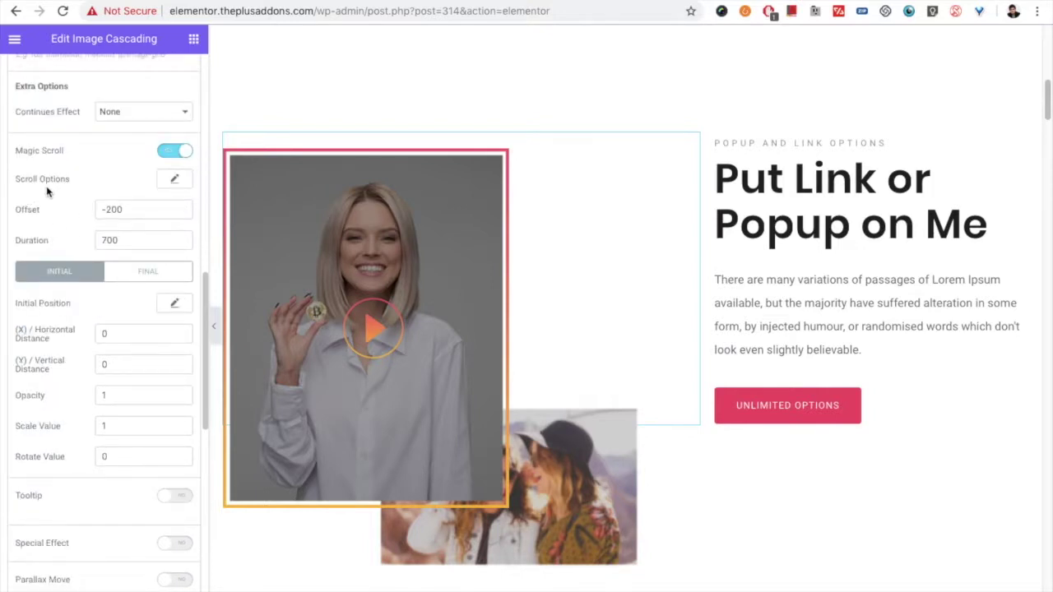
pyautogui.scroll(-3, 499, 305)
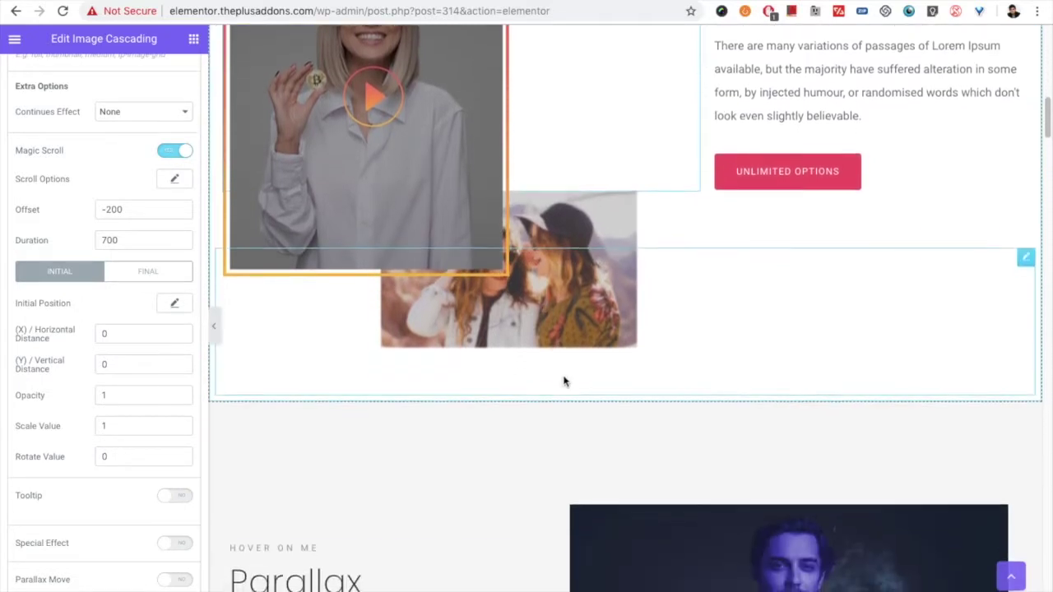
pyautogui.scroll(1, 564, 378)
pyautogui.scroll(3, 573, 337)
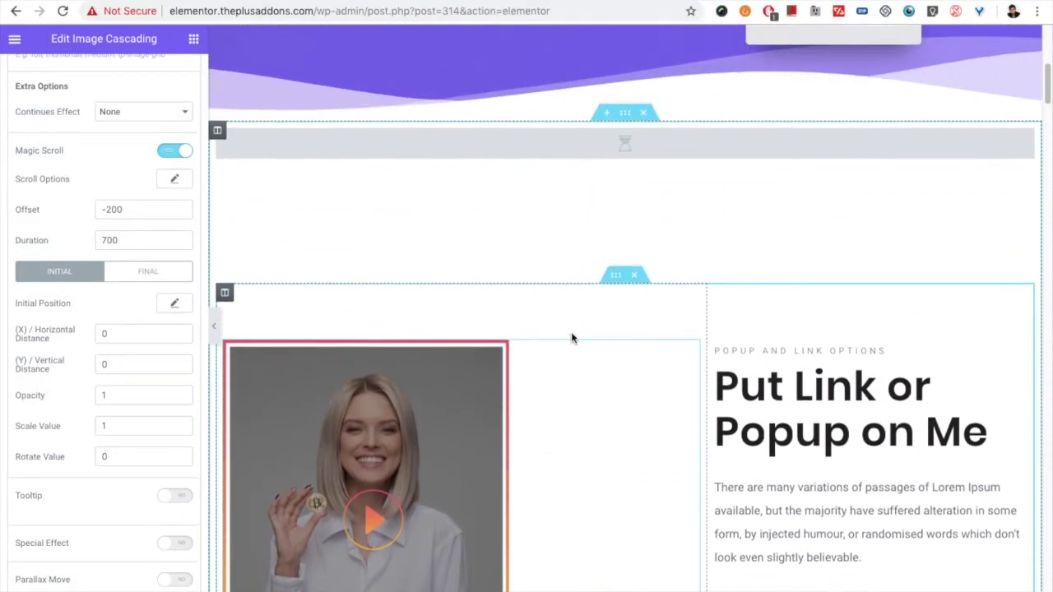
pyautogui.scroll(-3, 573, 337)
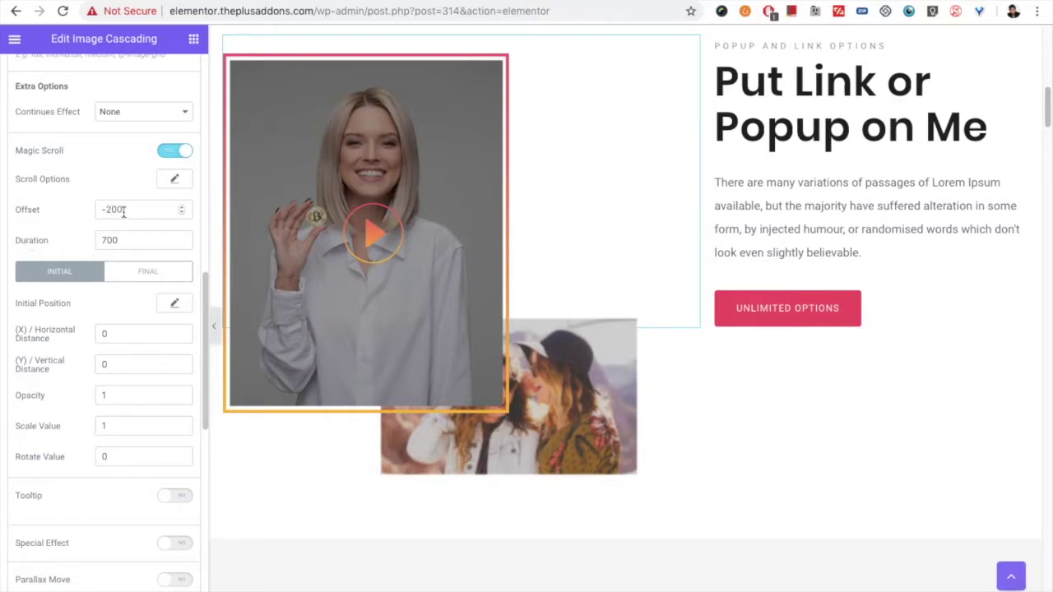
pyautogui.scroll(-1, 82, 288)
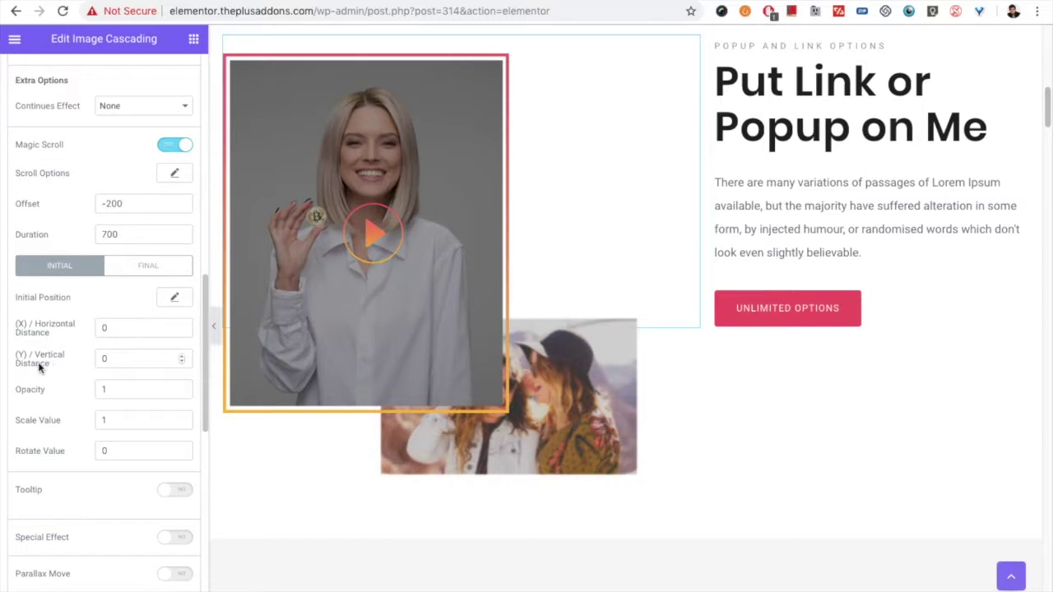
# Try an initial Magic Scroll vertical distance of -200 for the image layer, and change it to 200
pyautogui.moveTo(108, 361); pyautogui.dragTo(96, 361)
pyautogui.write('-200')
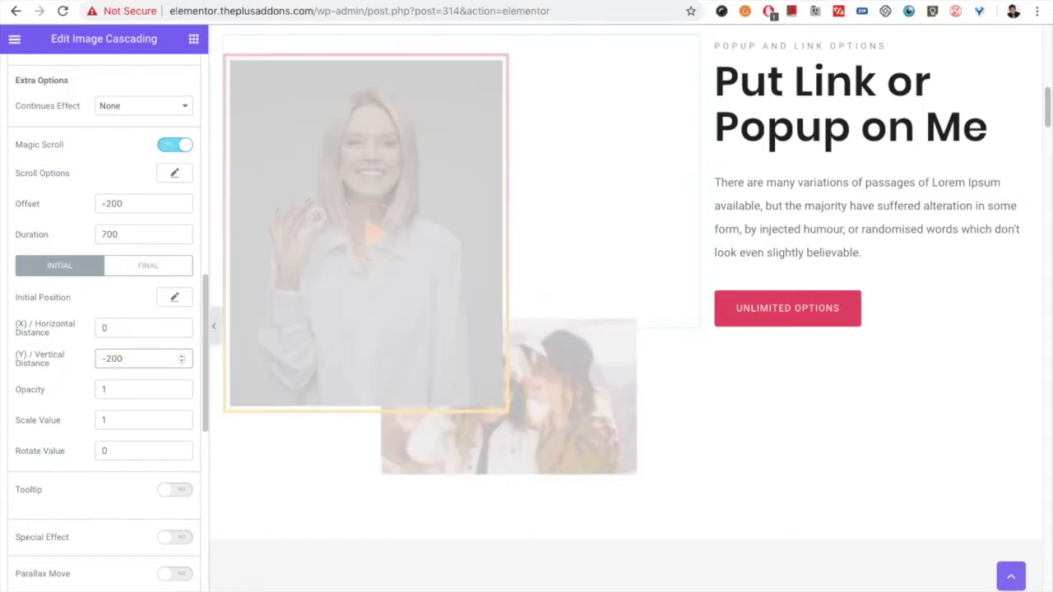
pyautogui.click(142, 271)
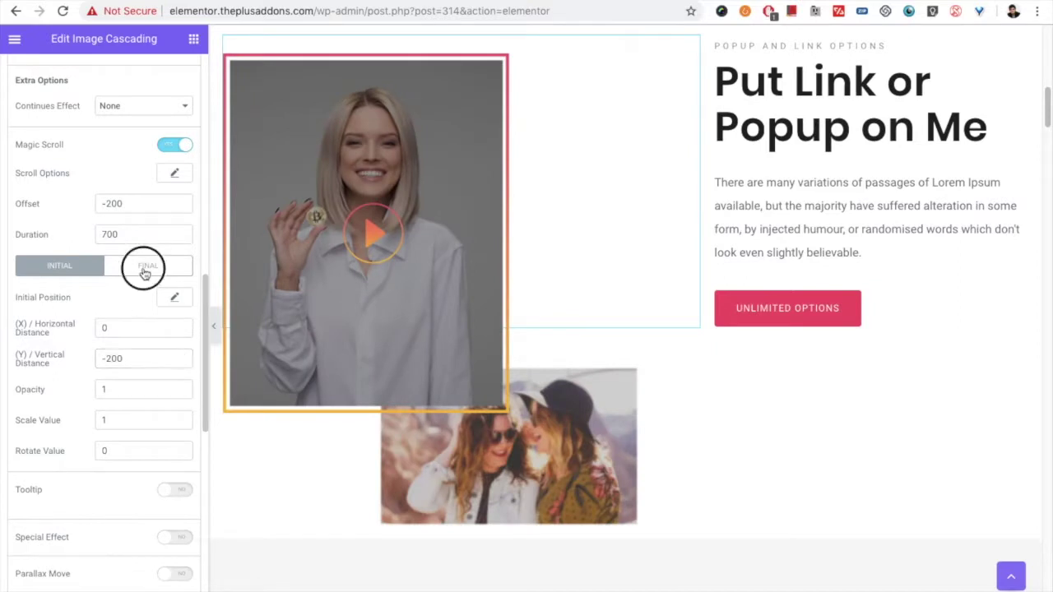
pyautogui.click(64, 271)
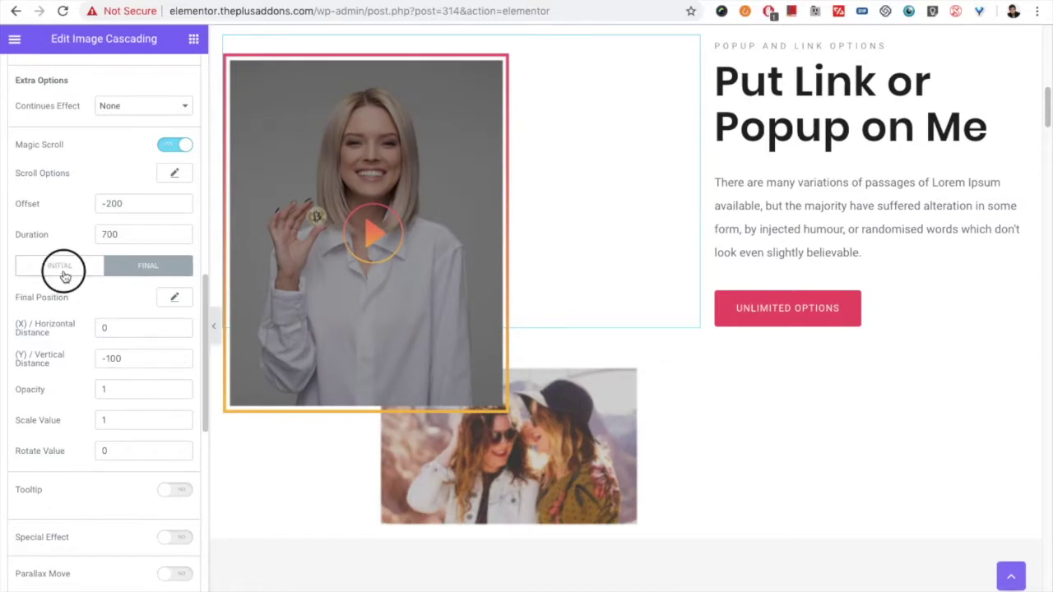
pyautogui.tripleClick(94, 358)
pyautogui.click(101, 358)
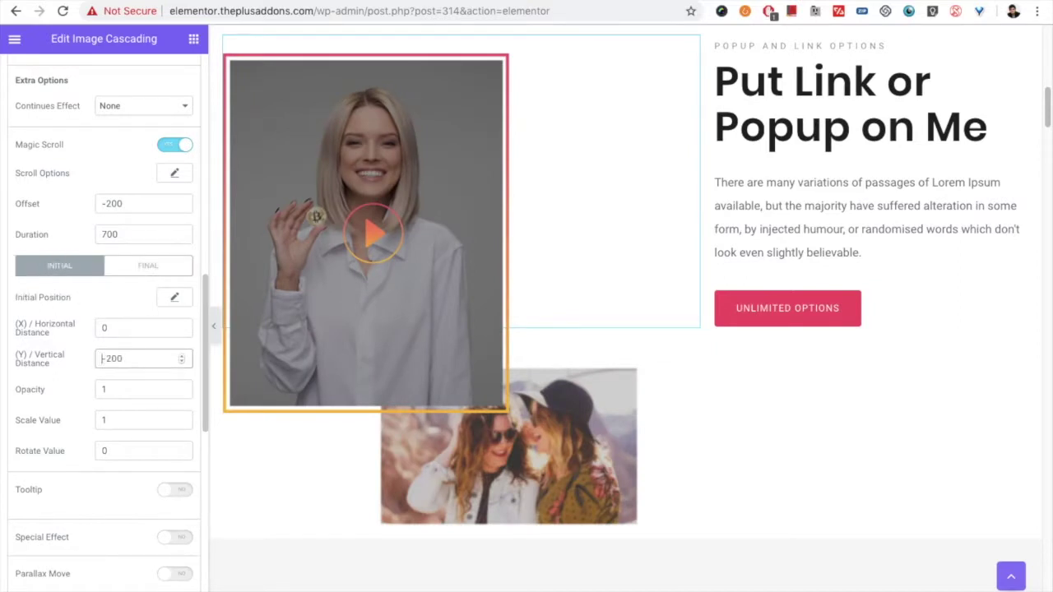
pyautogui.press('Delete')
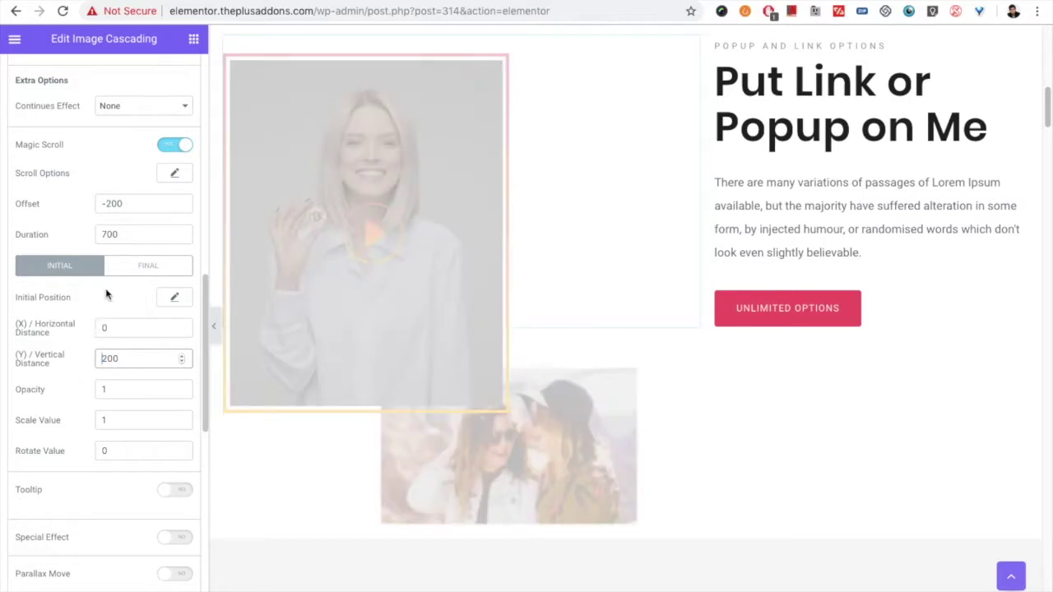
# Set the final Magic Scroll vertical distance to -500 and preview the layer's scroll motion on the page
pyautogui.click(129, 266)
pyautogui.click(109, 358)
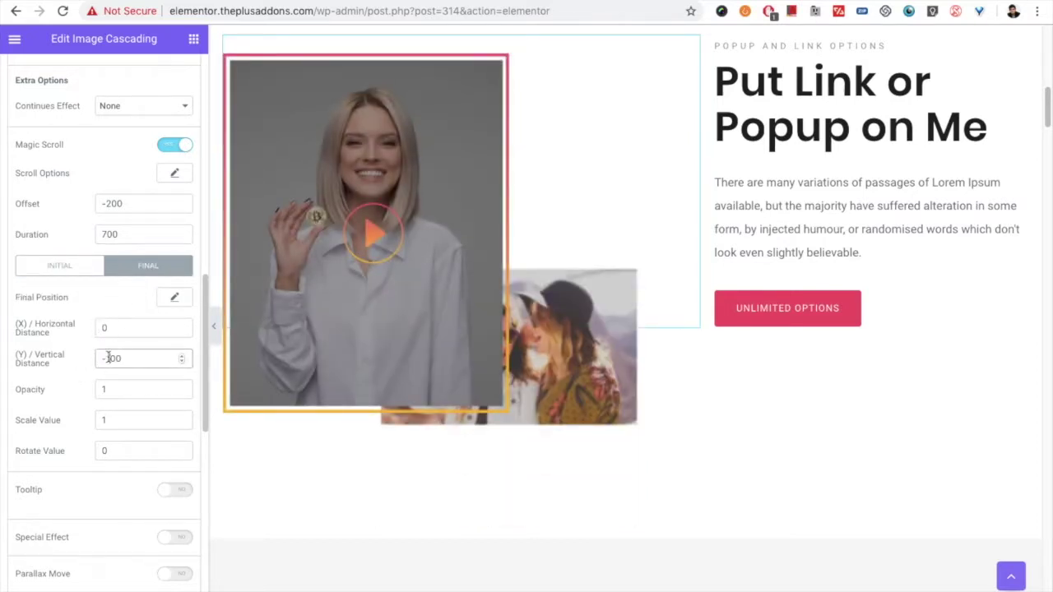
pyautogui.moveTo(104, 358); pyautogui.dragTo(109, 359)
pyautogui.write('5')
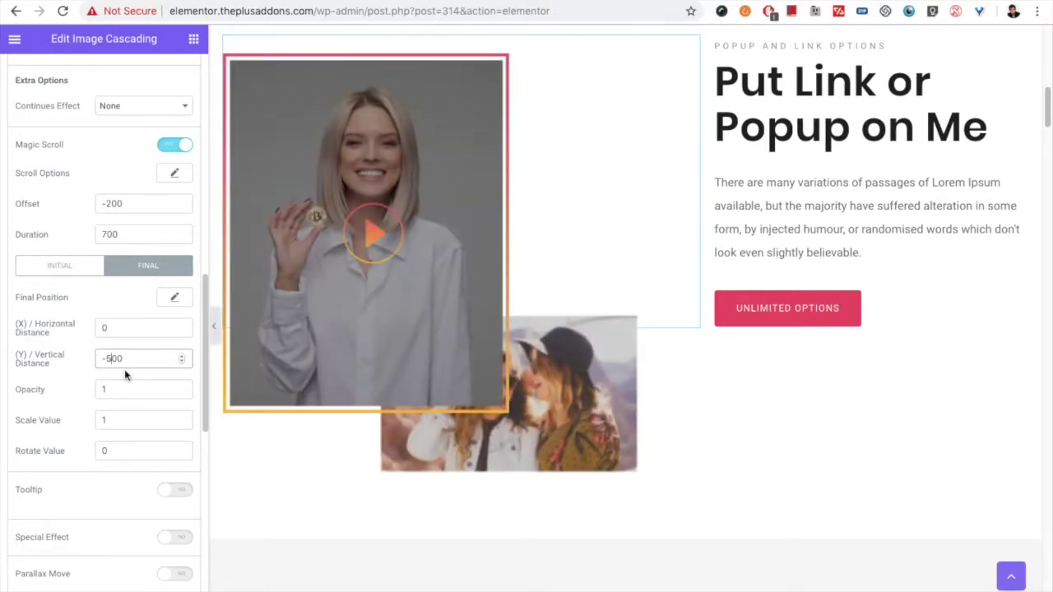
pyautogui.scroll(3, 657, 323)
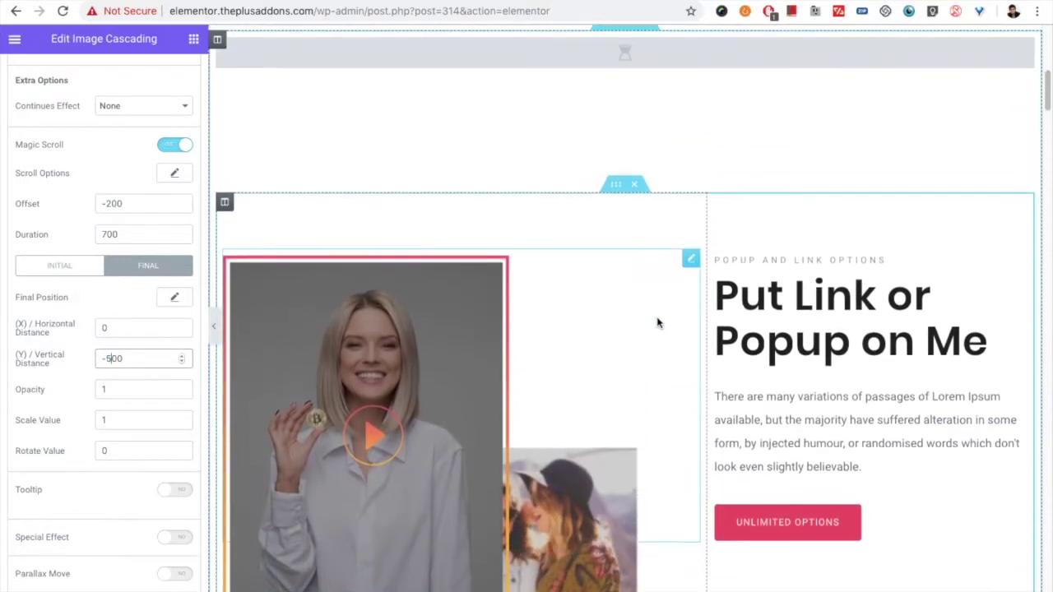
pyautogui.scroll(-3, 657, 323)
pyautogui.scroll(-4, 657, 322)
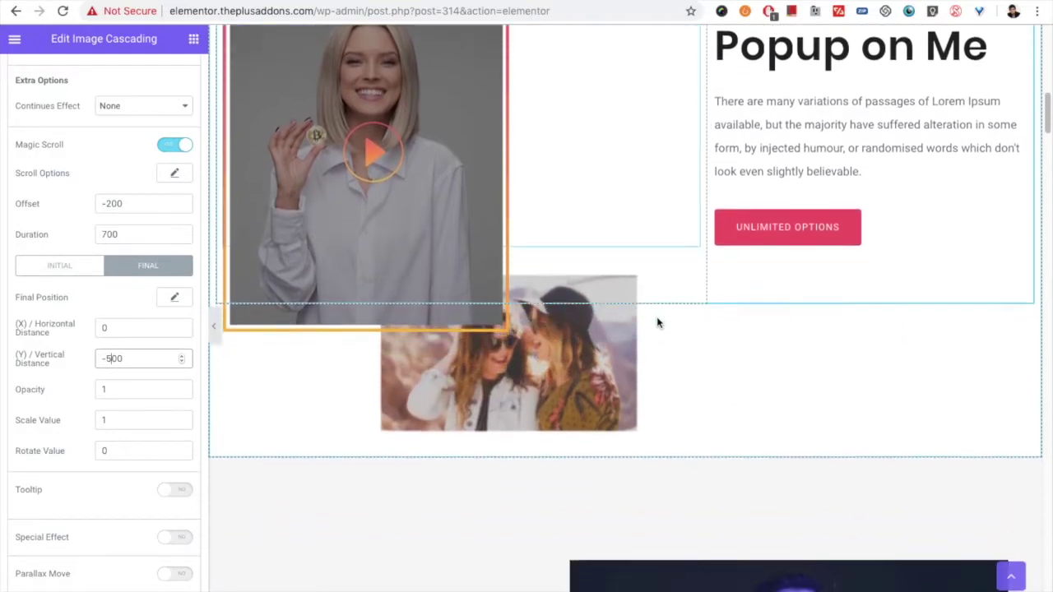
pyautogui.scroll(5, 657, 322)
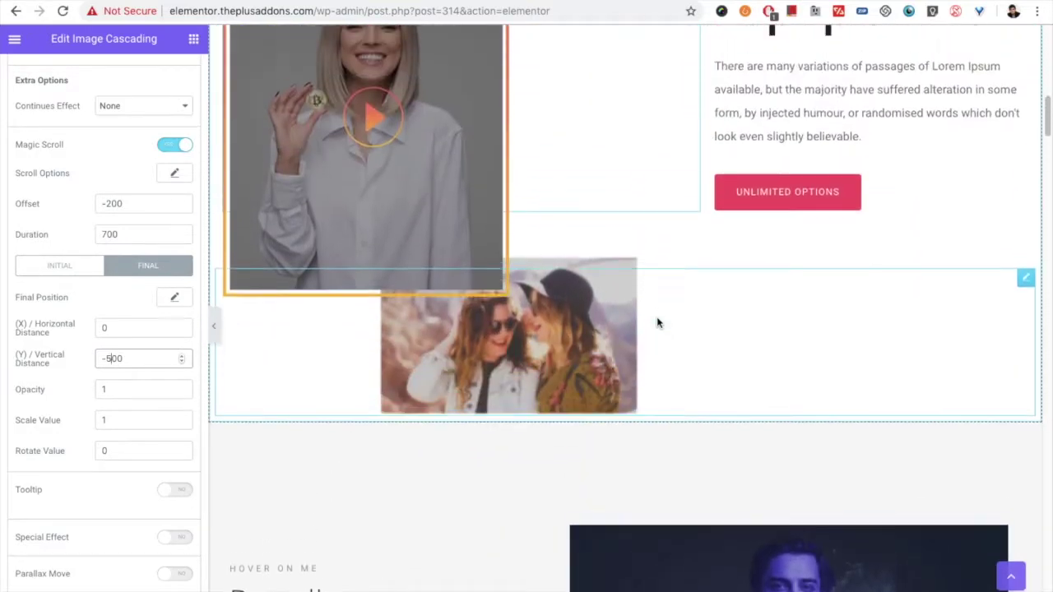
pyautogui.scroll(-2, 657, 323)
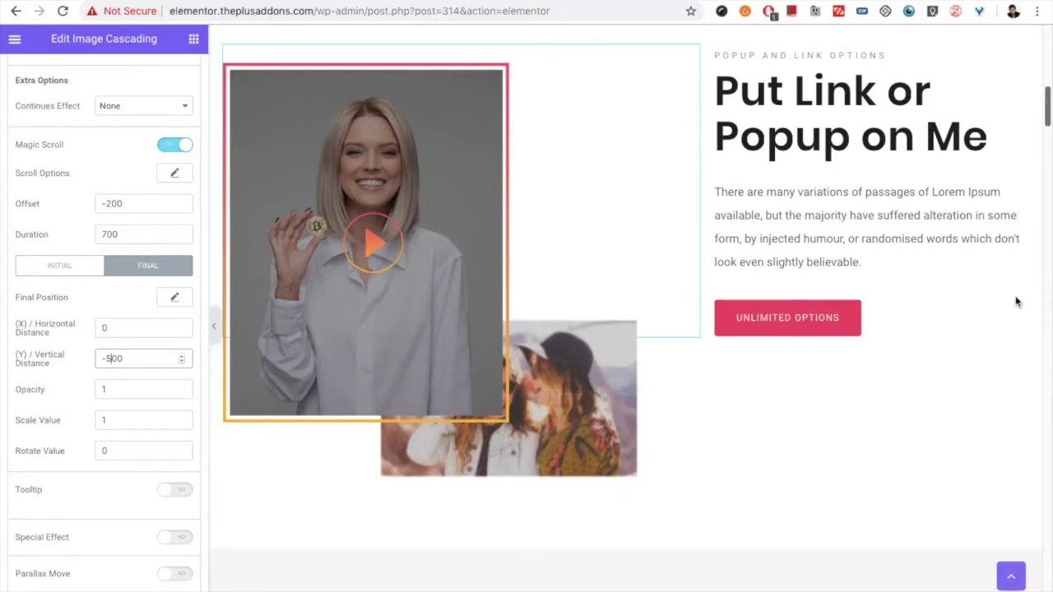
# Clear the Magic Scroll offset and preview when the image layer's motion starts on the page
pyautogui.doubleClick(134, 203)
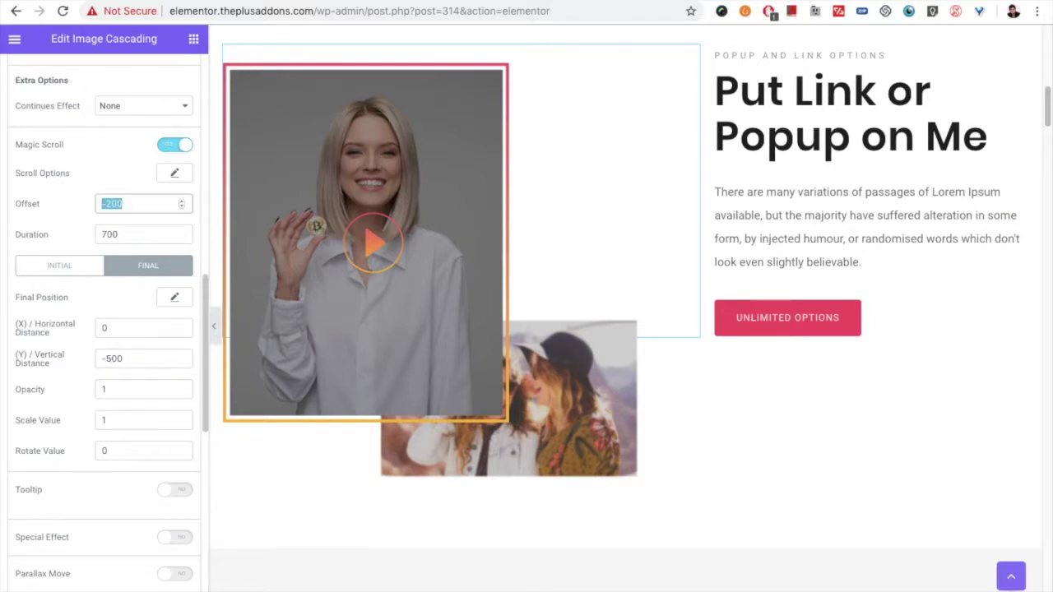
pyautogui.press('BackSpace')
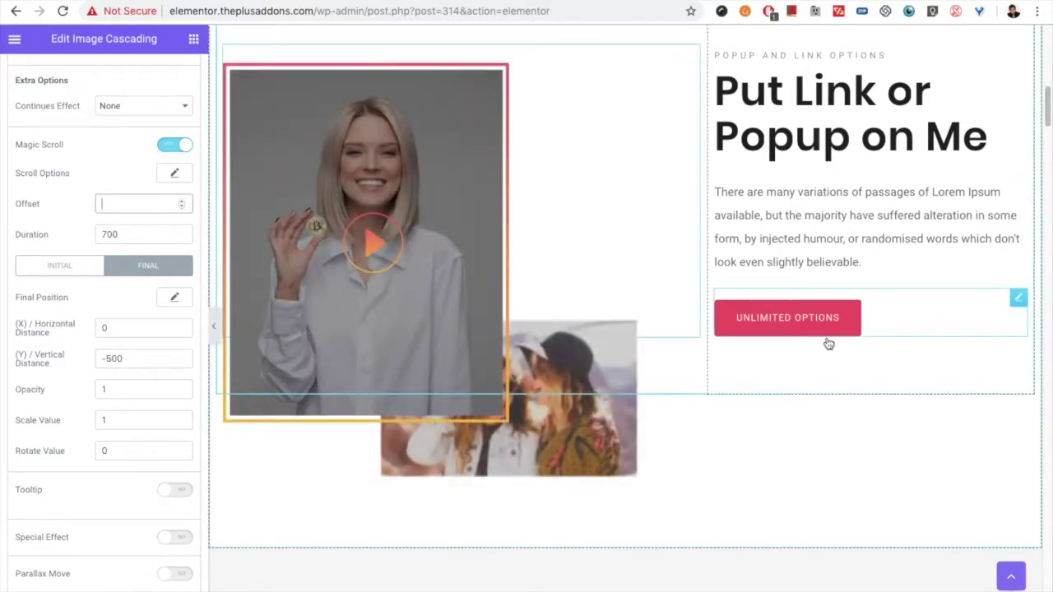
pyautogui.scroll(2, 997, 299)
pyautogui.scroll(3, 998, 298)
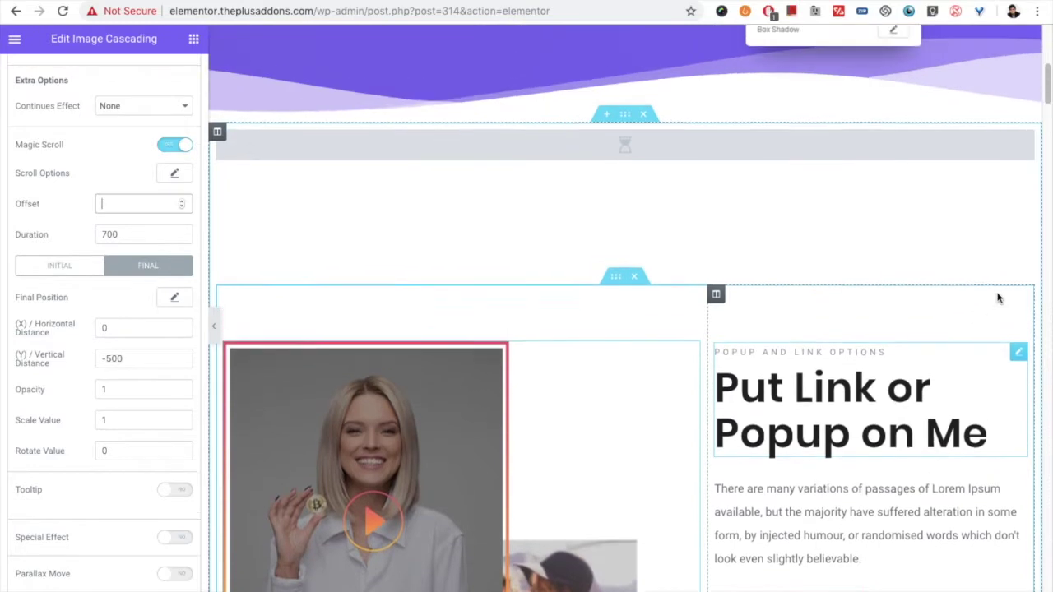
pyautogui.scroll(-5, 998, 298)
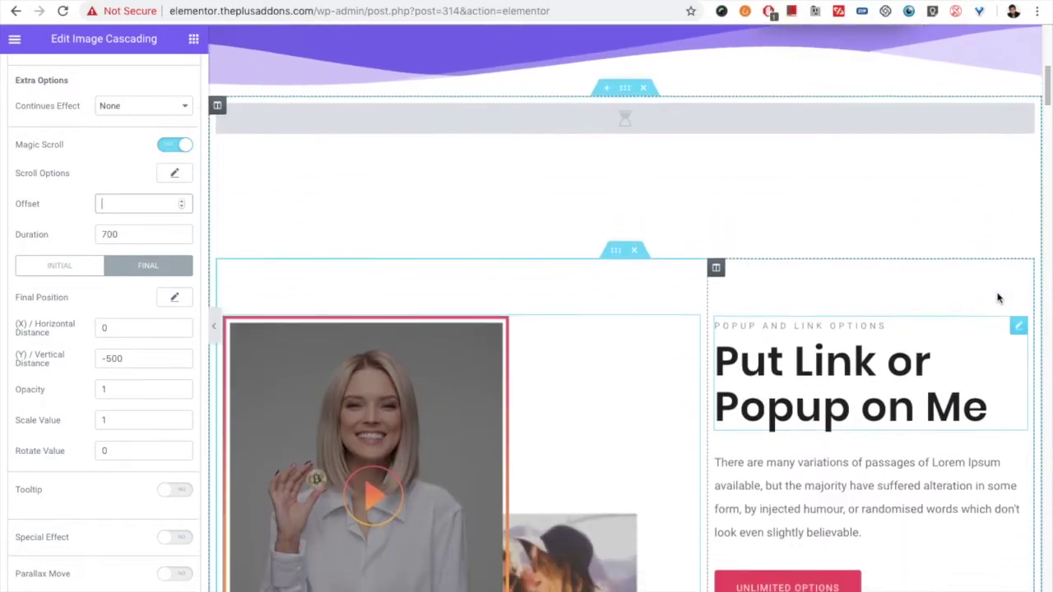
pyautogui.scroll(-8, 1000, 318)
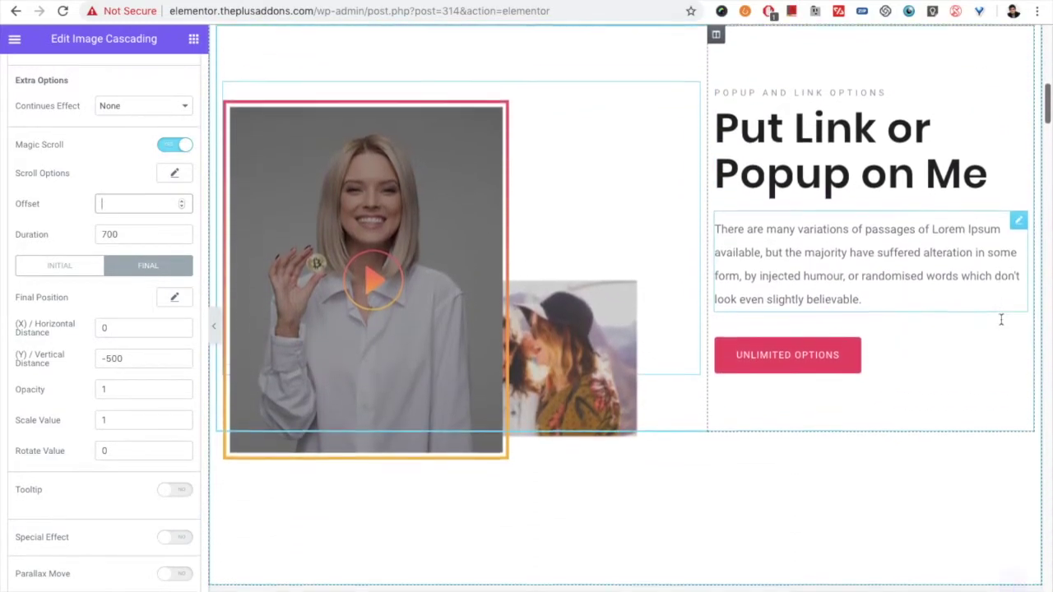
pyautogui.scroll(10, 1001, 323)
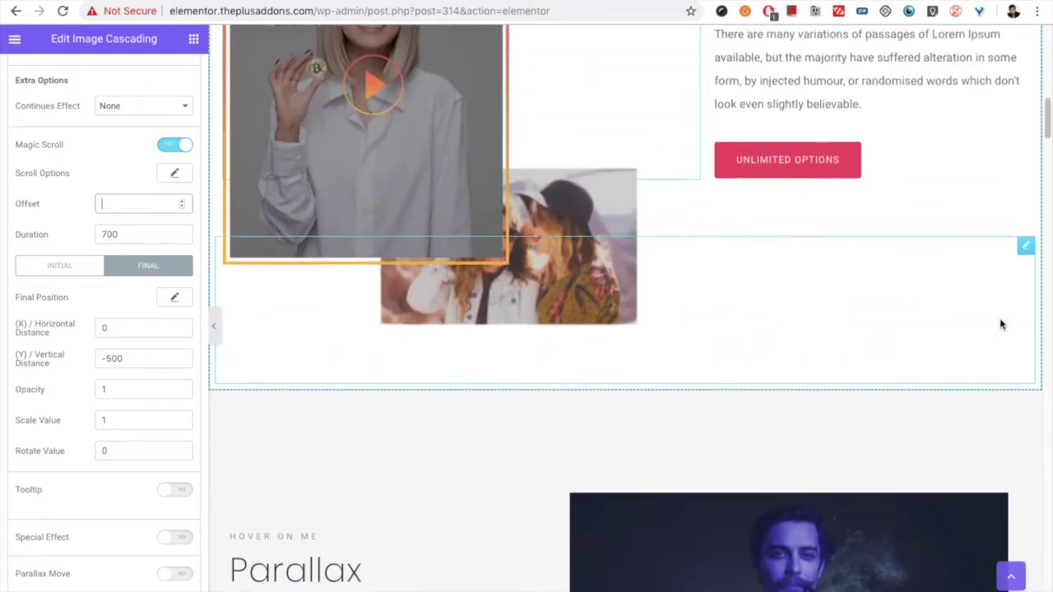
pyautogui.scroll(6, 1001, 322)
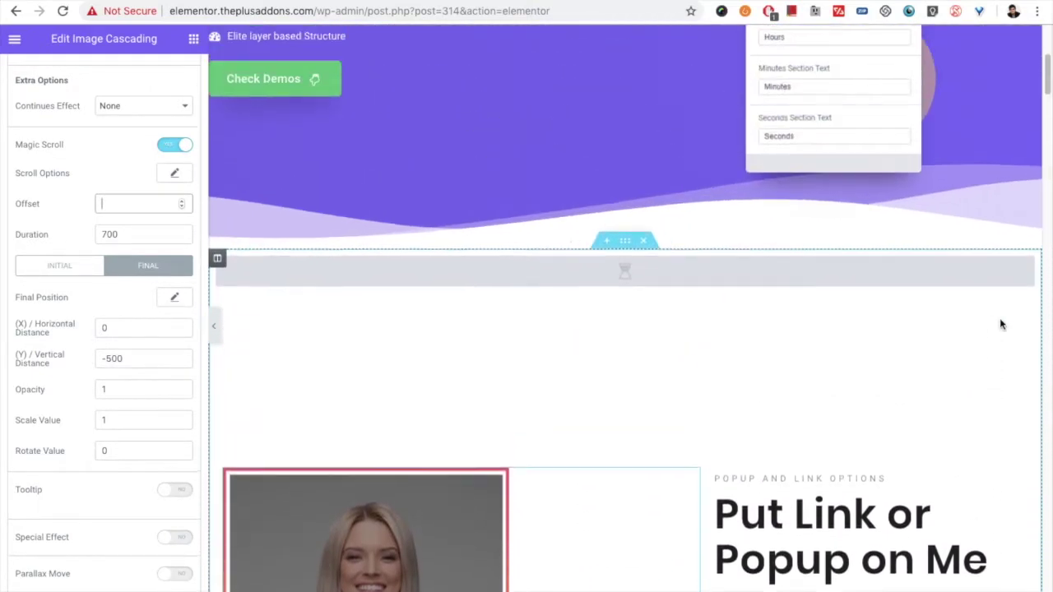
pyautogui.scroll(-5, 848, 348)
pyautogui.scroll(-1, 573, 385)
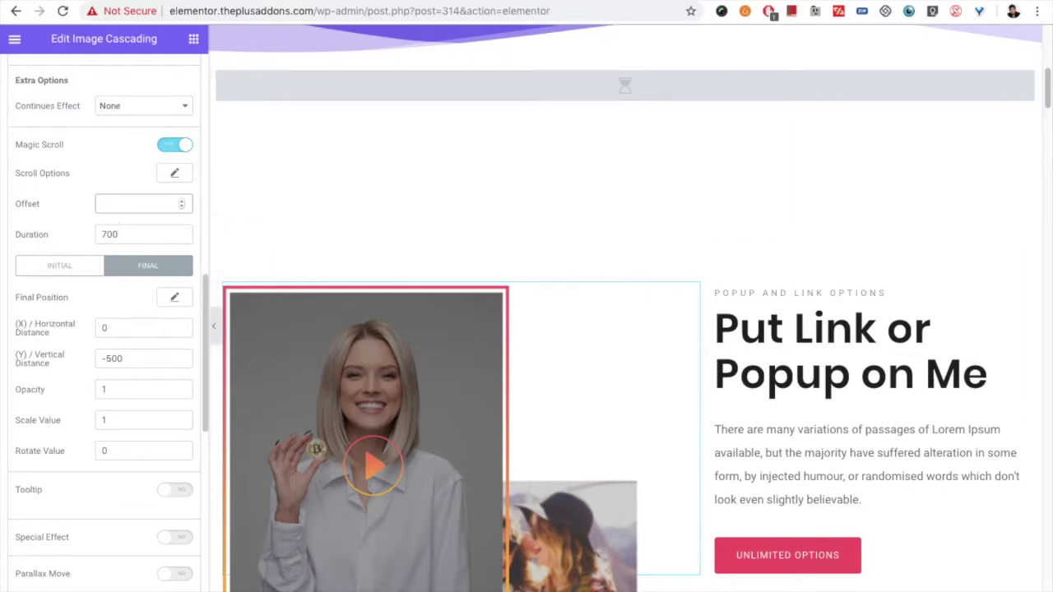
# Try a Magic Scroll offset of -500, preview the motion on the page, and set the offset back to -200
pyautogui.write('2')
pyautogui.write('500')
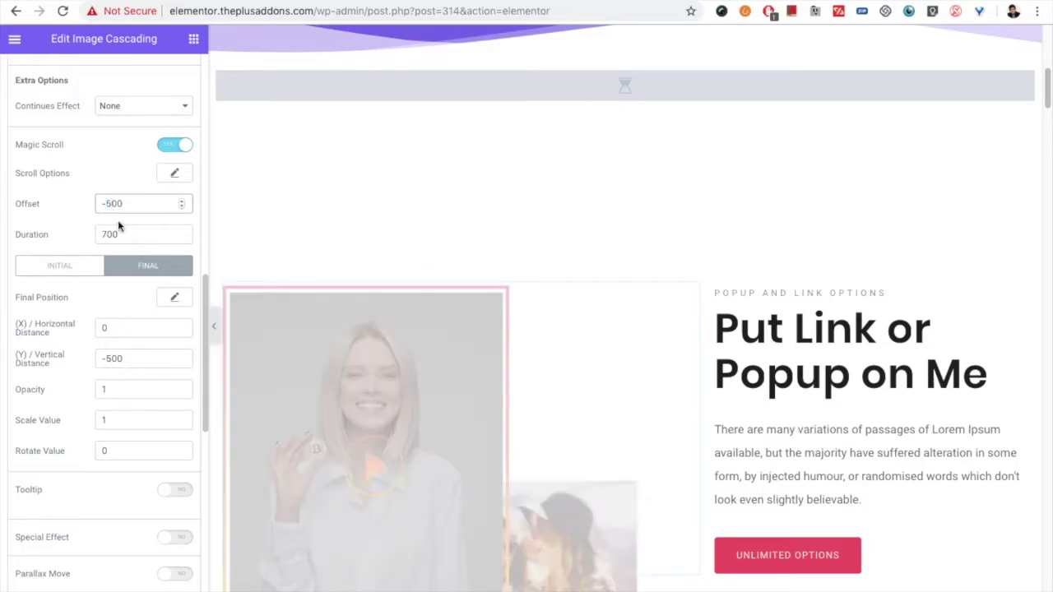
pyautogui.scroll(3, 965, 270)
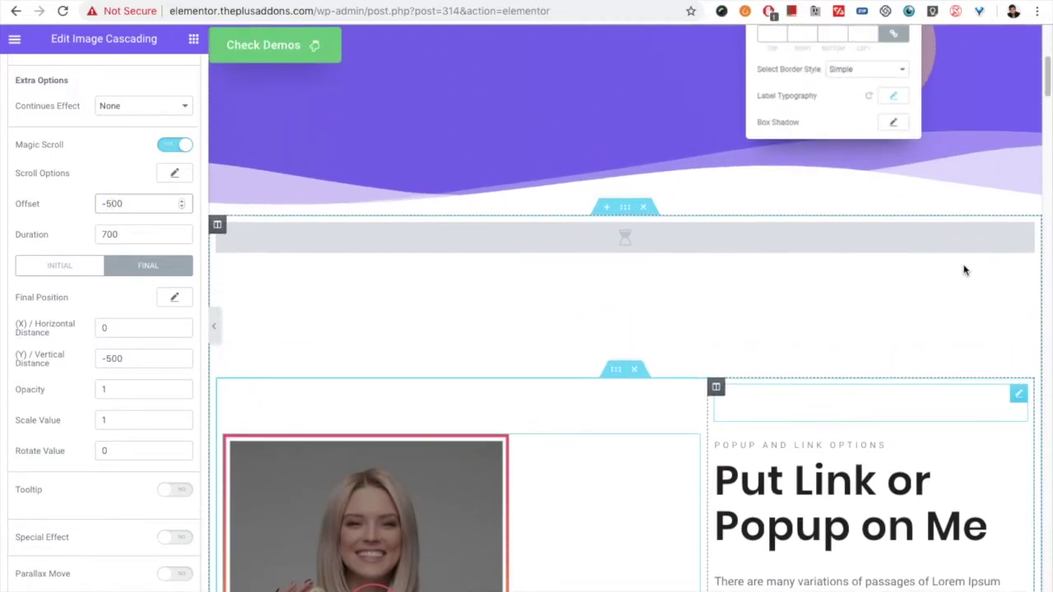
pyautogui.scroll(3, 963, 265)
pyautogui.scroll(-4, 965, 279)
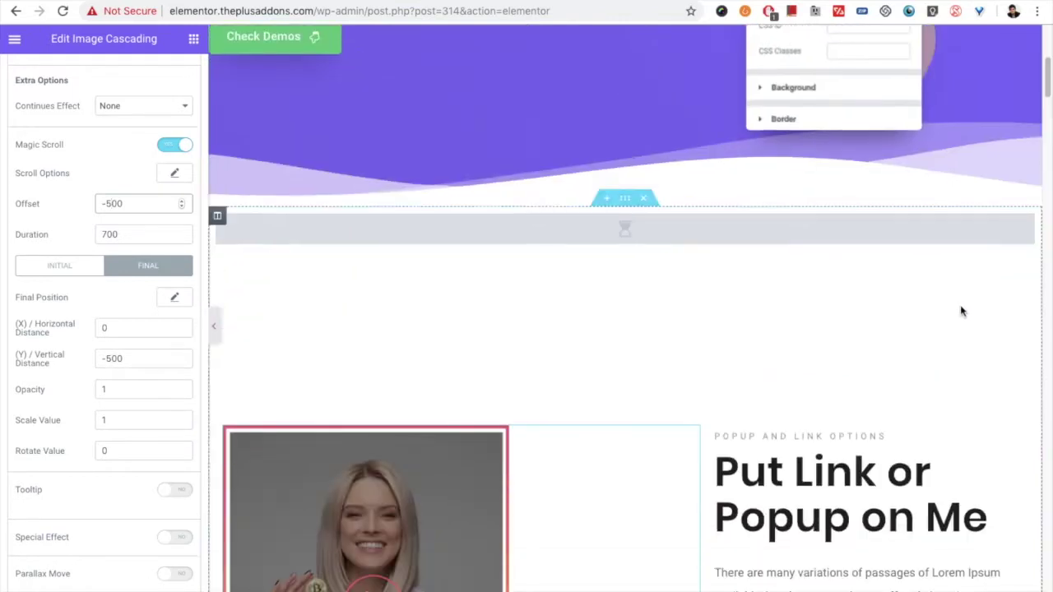
pyautogui.scroll(-6, 960, 311)
pyautogui.scroll(3, 962, 308)
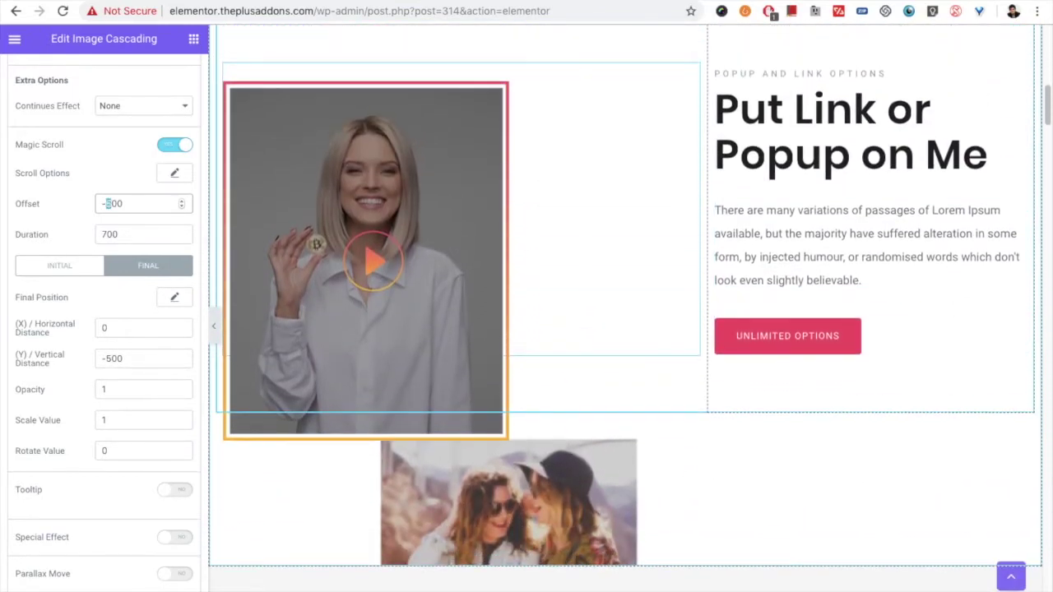
pyautogui.write('2')
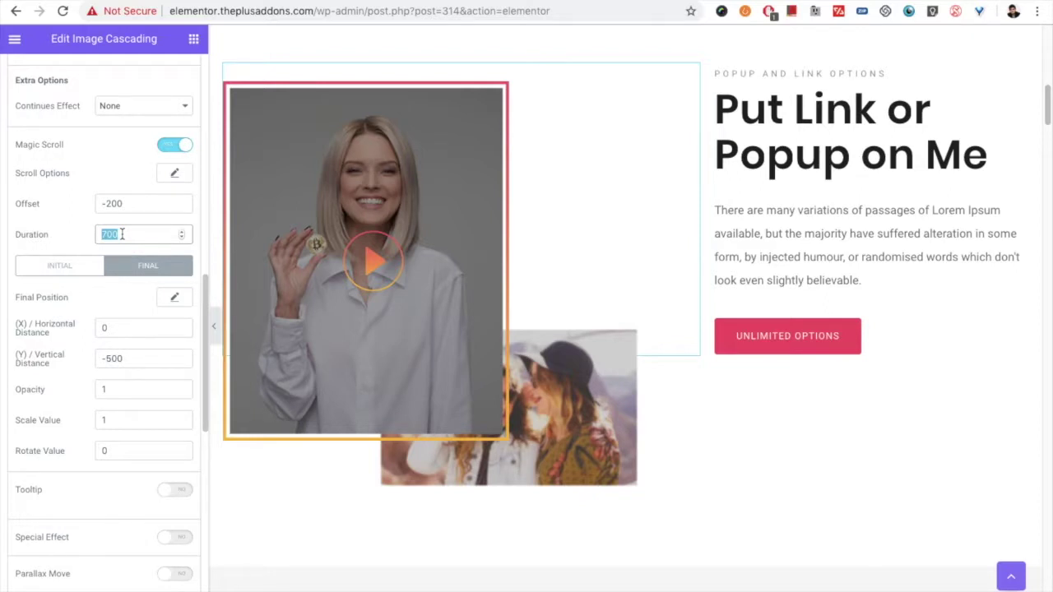
# Try a Magic Scroll duration of 100 and preview the layer's motion on the page
pyautogui.write('10')
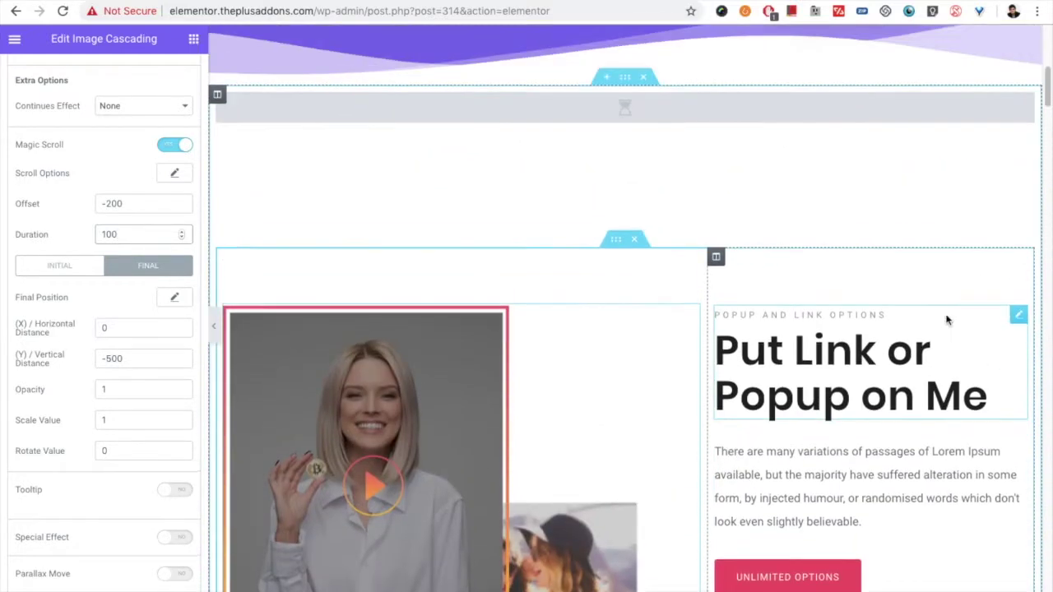
pyautogui.scroll(-2, 946, 320)
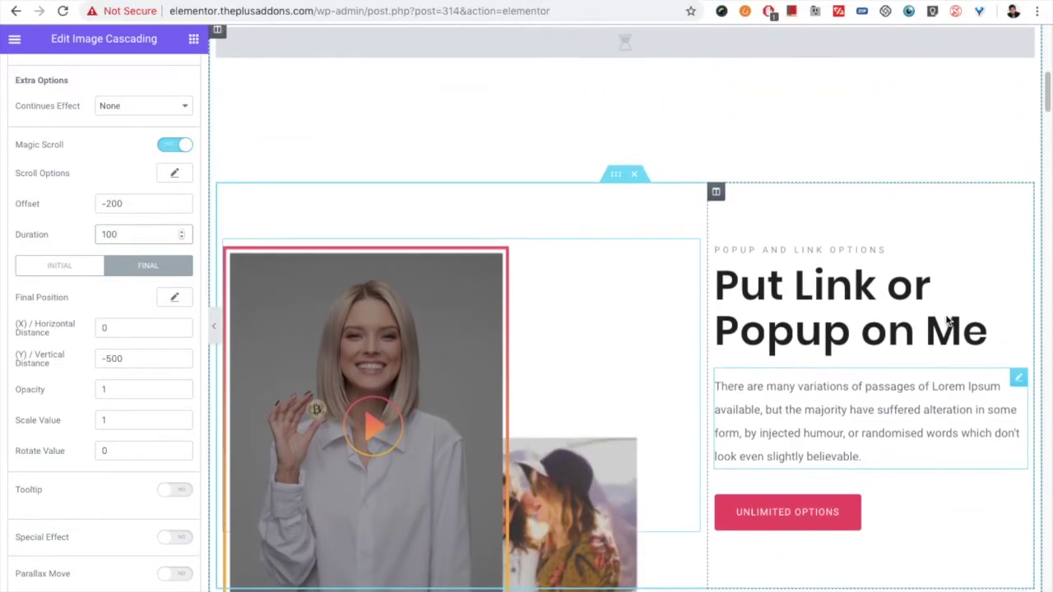
pyautogui.scroll(-2, 944, 315)
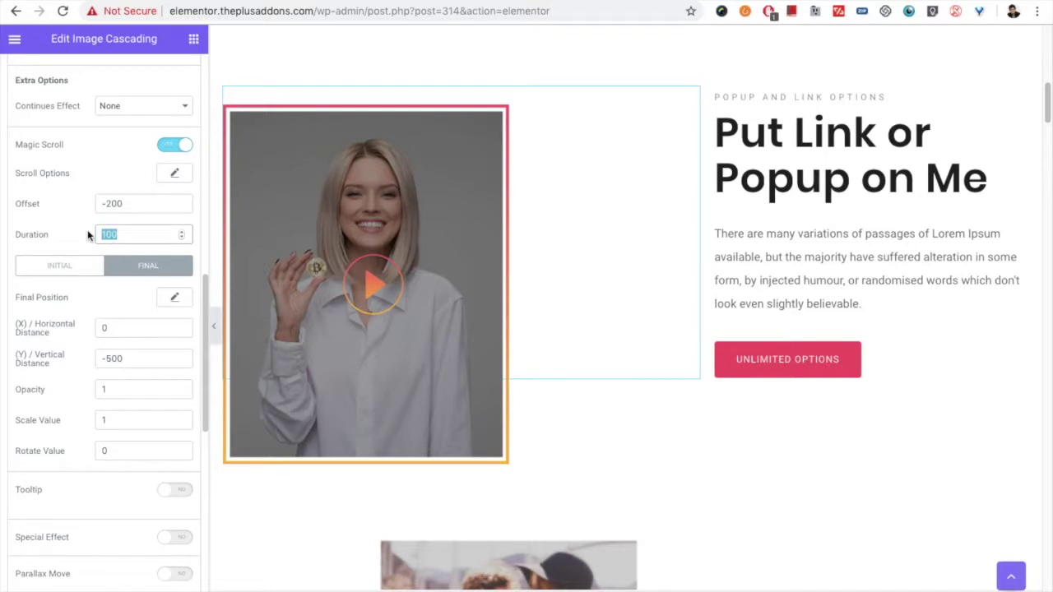
# Set the Magic Scroll duration to 1000 and preview the slower layer motion on the page
pyautogui.write('100')
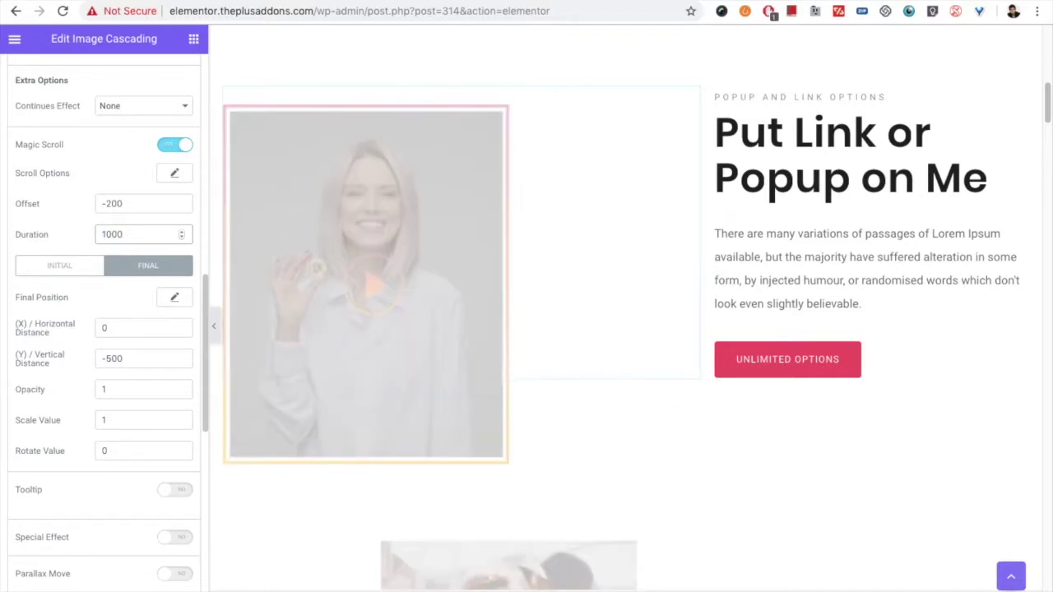
pyautogui.scroll(2, 927, 235)
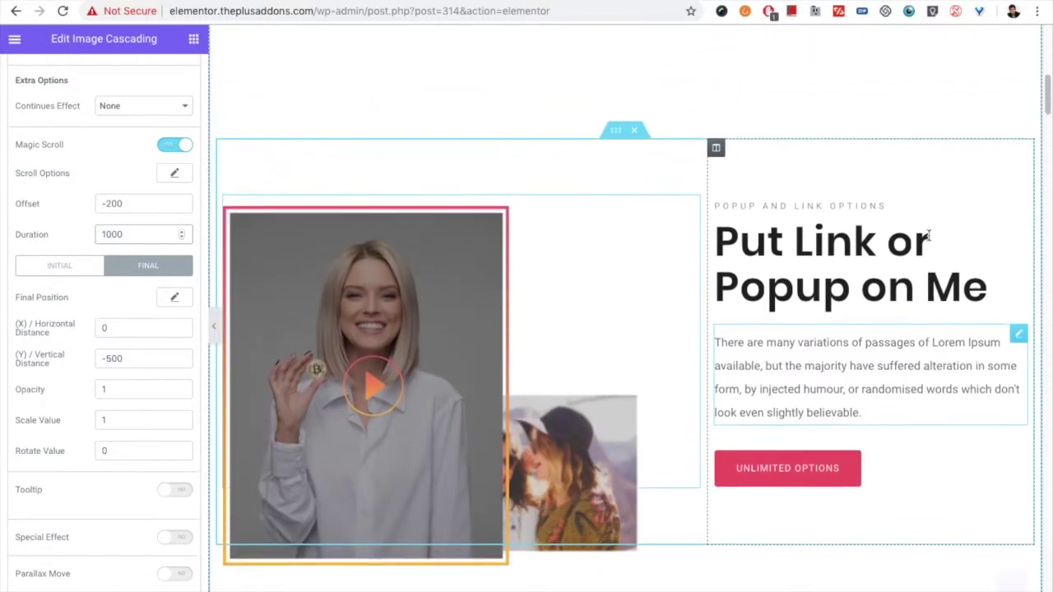
pyautogui.scroll(-3, 927, 235)
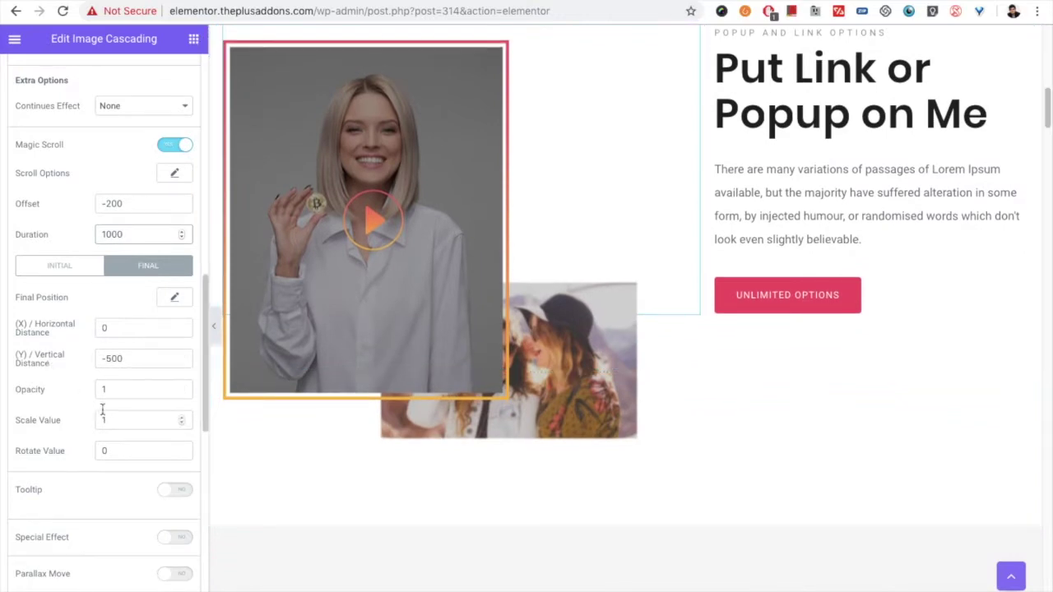
# Try a final Magic Scroll opacity of 0.5, and set the initial opacity to 0.5 and the final opacity to 1
pyautogui.write('0.5')
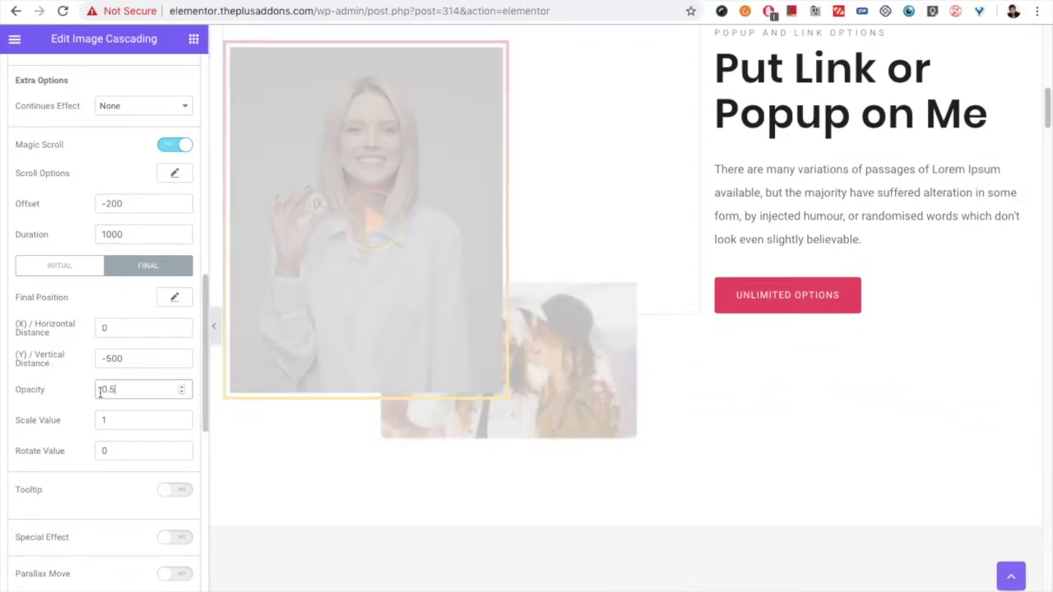
pyautogui.click(60, 266)
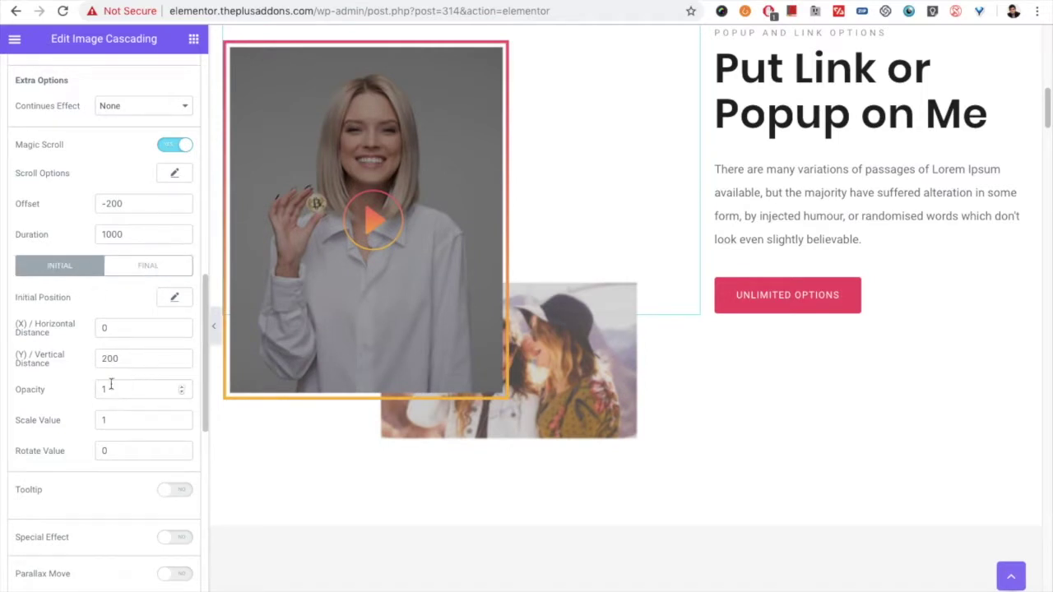
pyautogui.write('0.5')
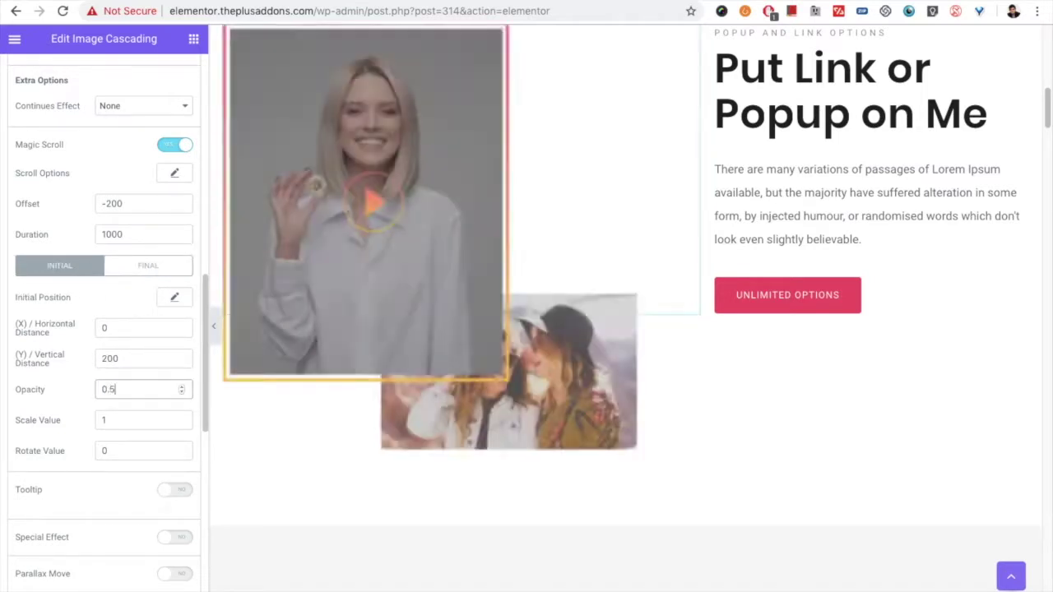
pyautogui.click(123, 280)
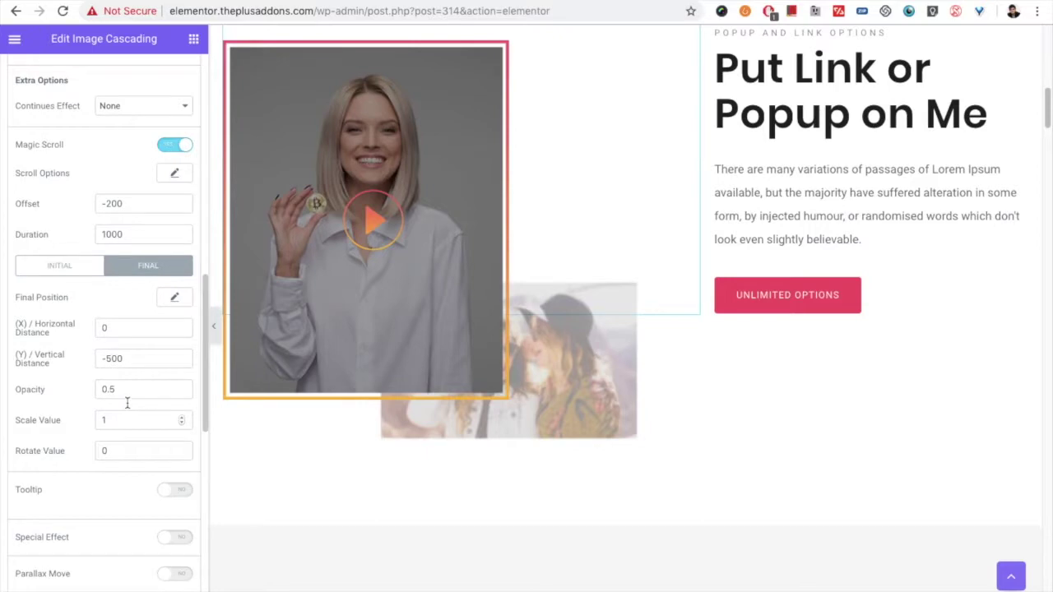
pyautogui.write('1')
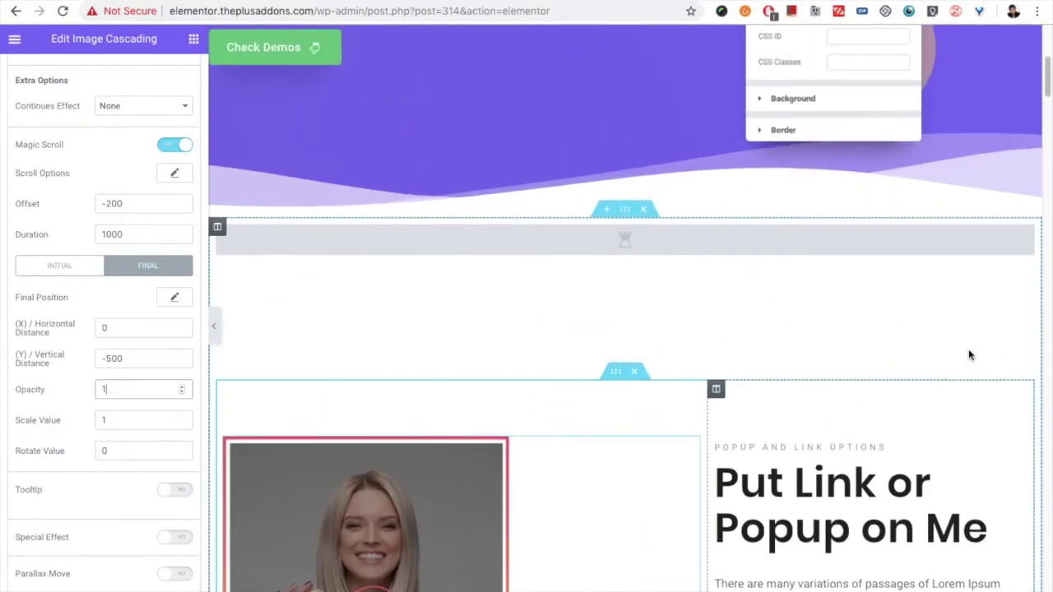
# Preview the layer's scroll-driven opacity change on the page and turn off Magic Scroll for the layer
pyautogui.scroll(-5, 970, 357)
pyautogui.scroll(-4, 970, 357)
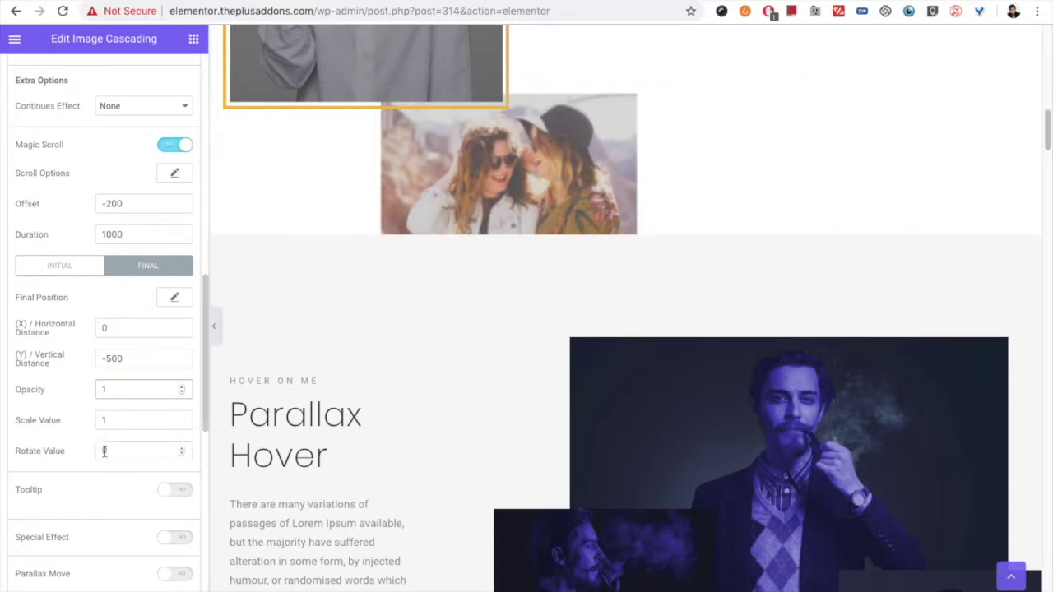
pyautogui.click(171, 149)
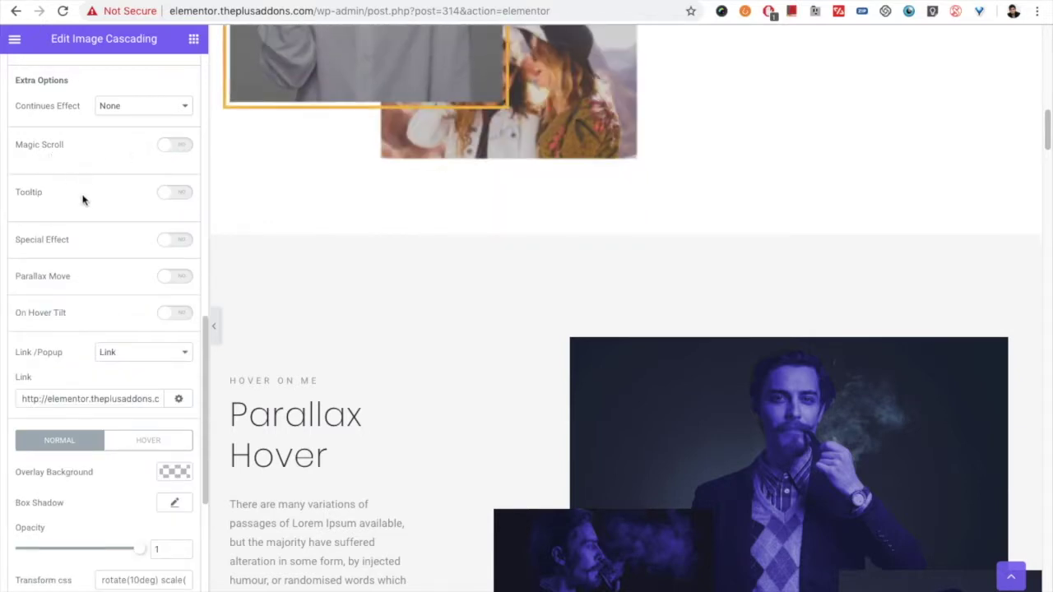
pyautogui.scroll(3, 371, 305)
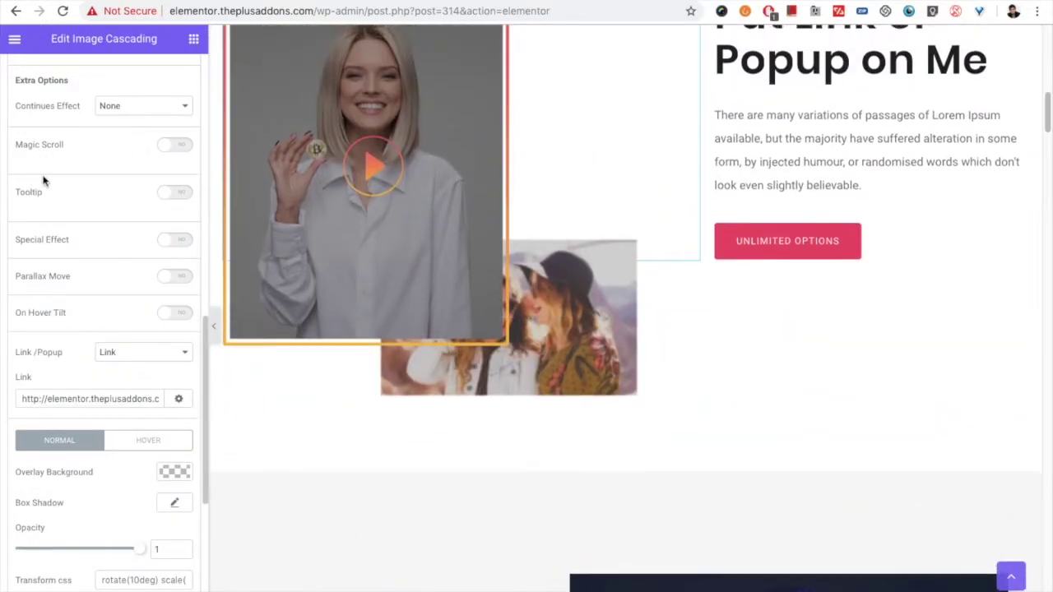
# Enable the layer's tooltip, try the Content WYSIWYG content type, and return to Content Text with its description field active
pyautogui.click(172, 196)
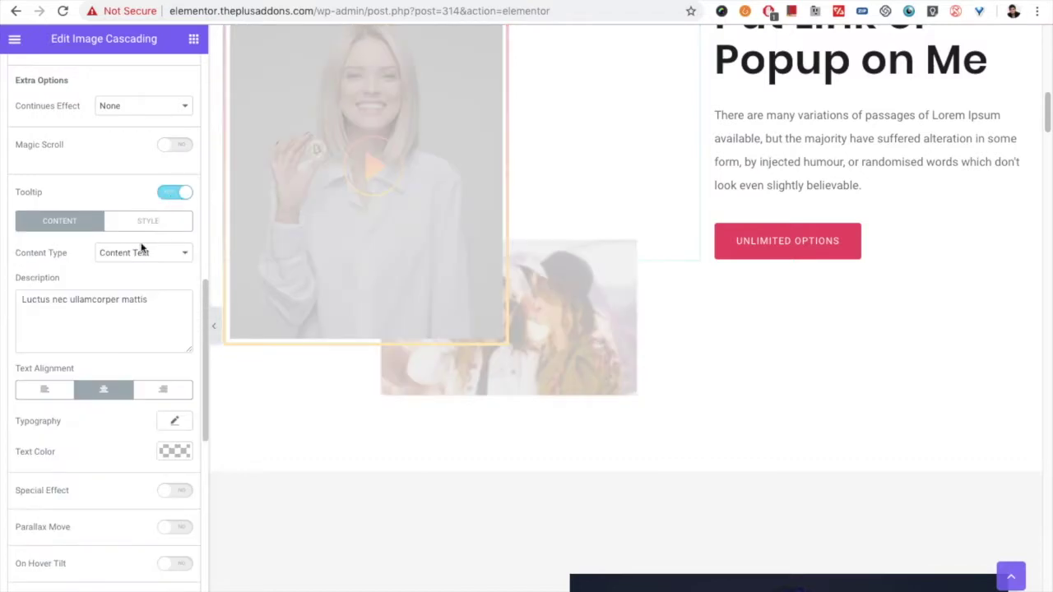
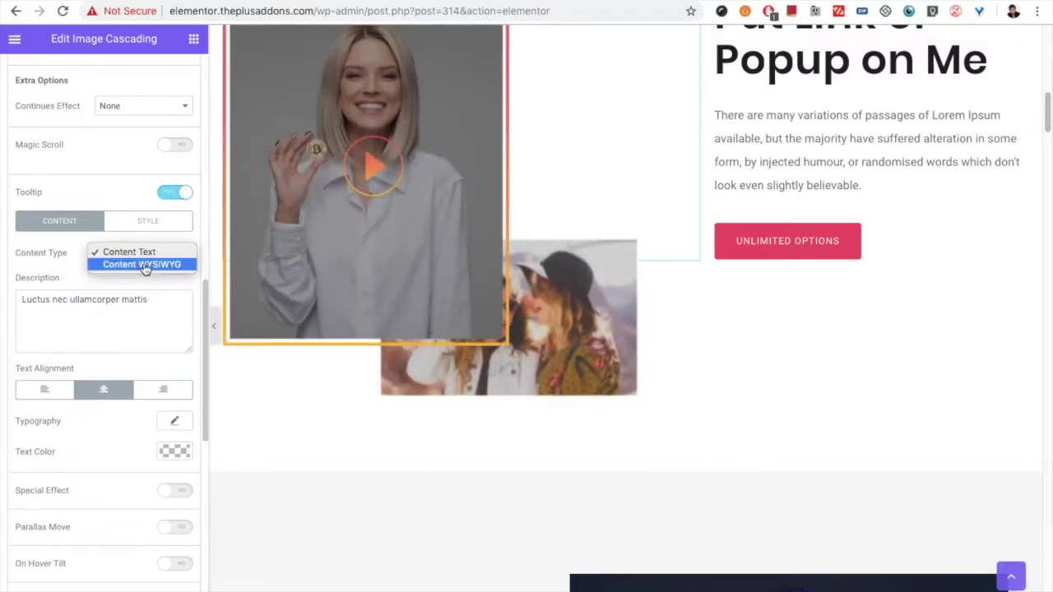
pyautogui.click(141, 264)
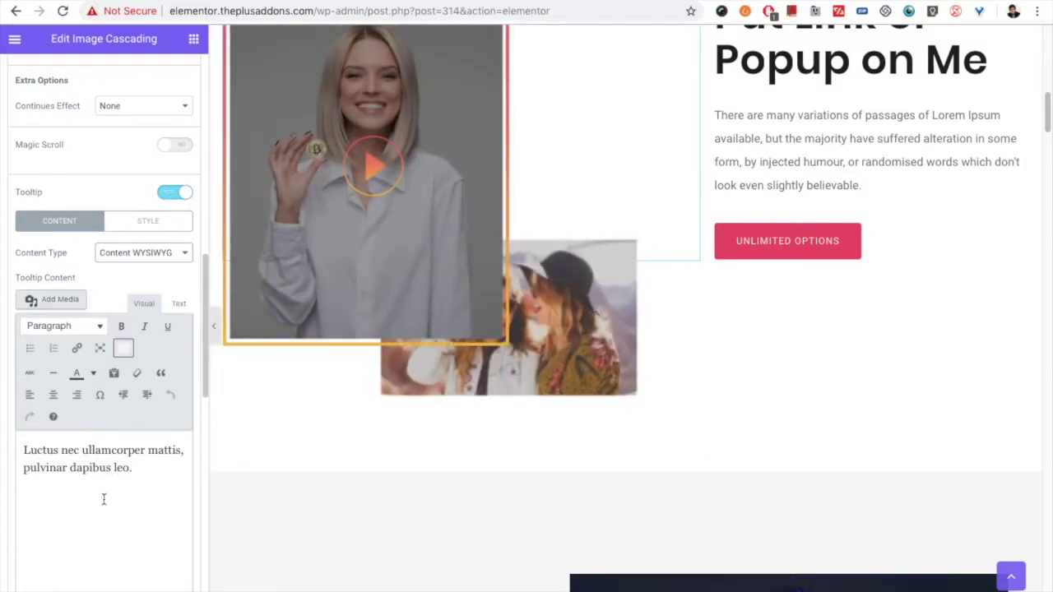
pyautogui.click(131, 253)
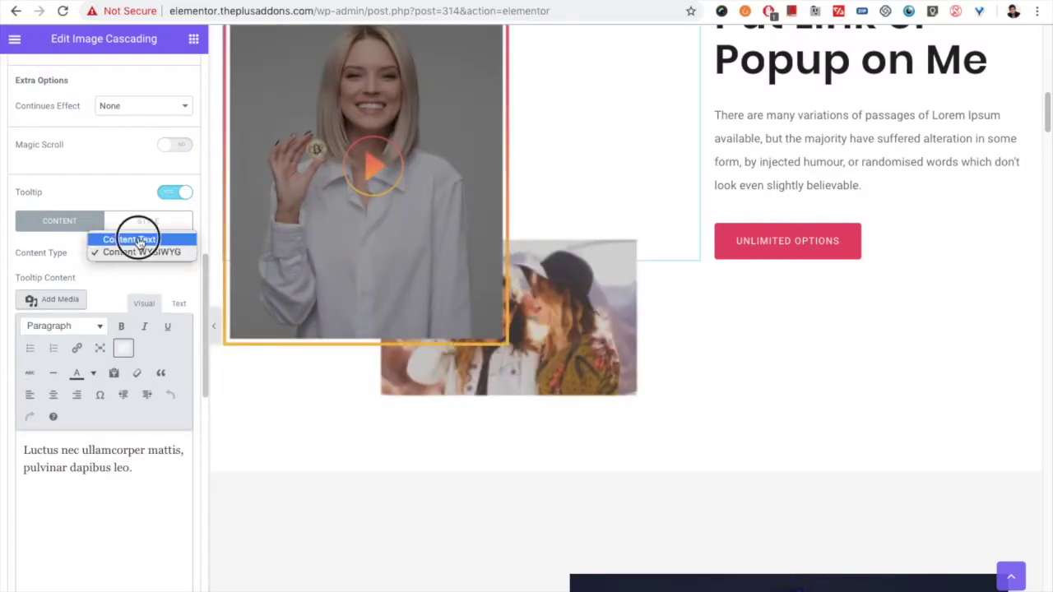
pyautogui.click(132, 239)
pyautogui.click(89, 326)
pyautogui.doubleClick(97, 321)
pyautogui.click(99, 320)
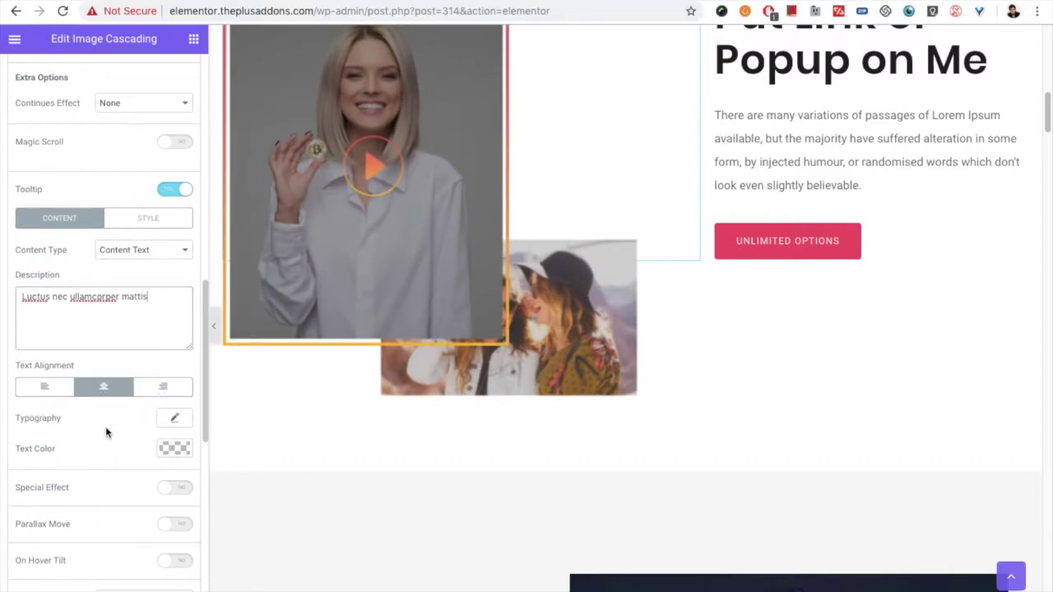
# Review the tooltip's typography and text color options, resetting the typography to default
pyautogui.click(167, 419)
pyautogui.scroll(-3, 82, 468)
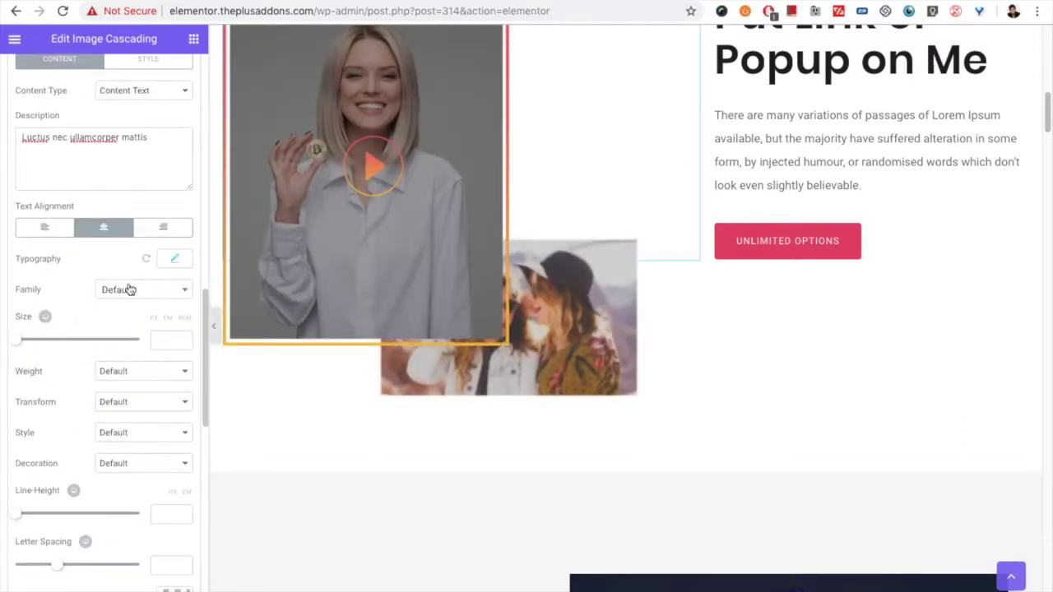
pyautogui.scroll(-5, 131, 314)
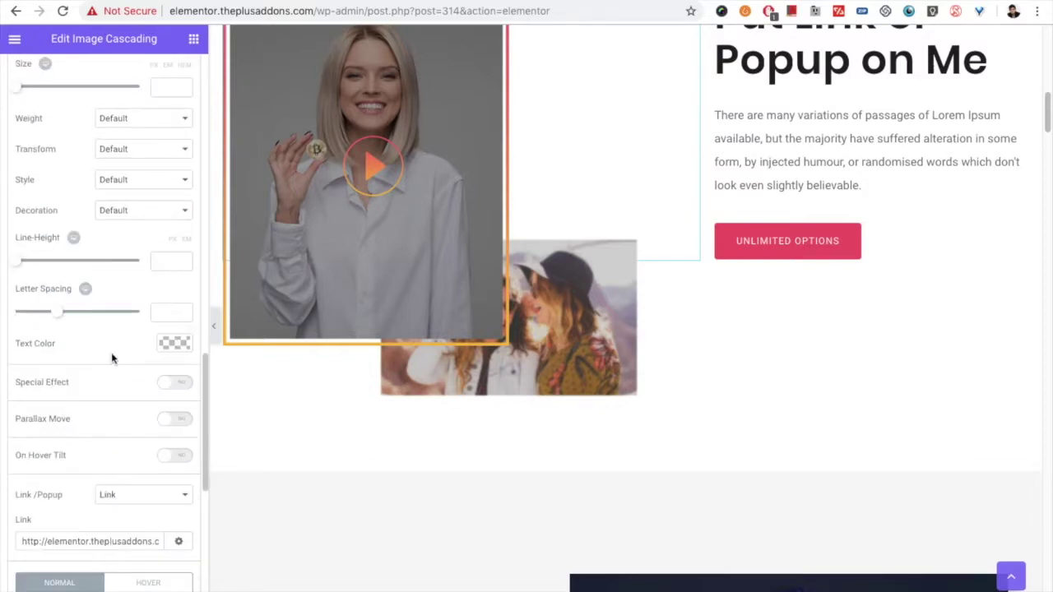
pyautogui.scroll(1, 95, 358)
pyautogui.scroll(3, 182, 123)
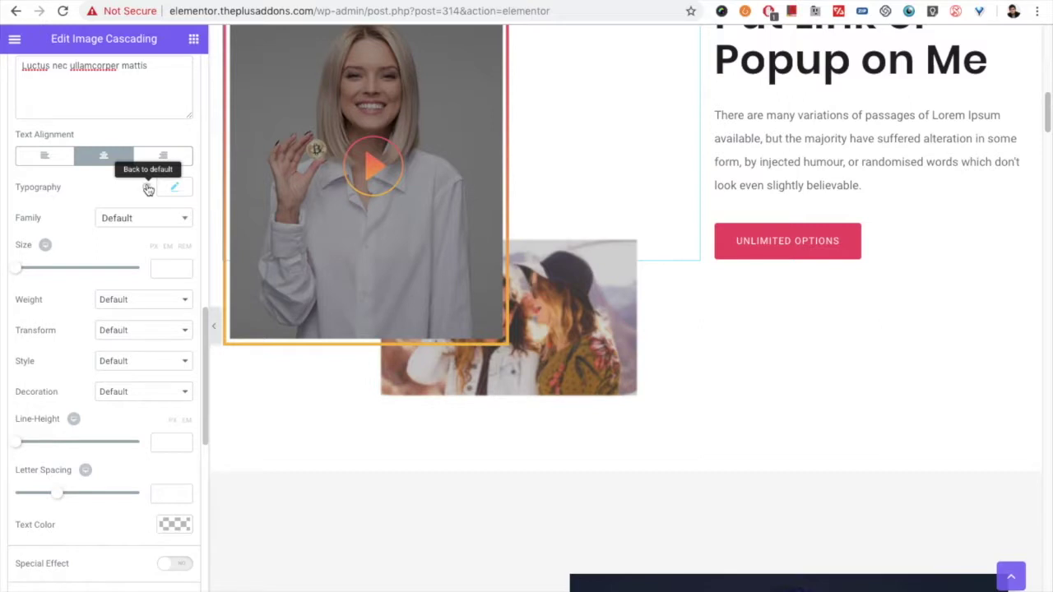
pyautogui.click(148, 188)
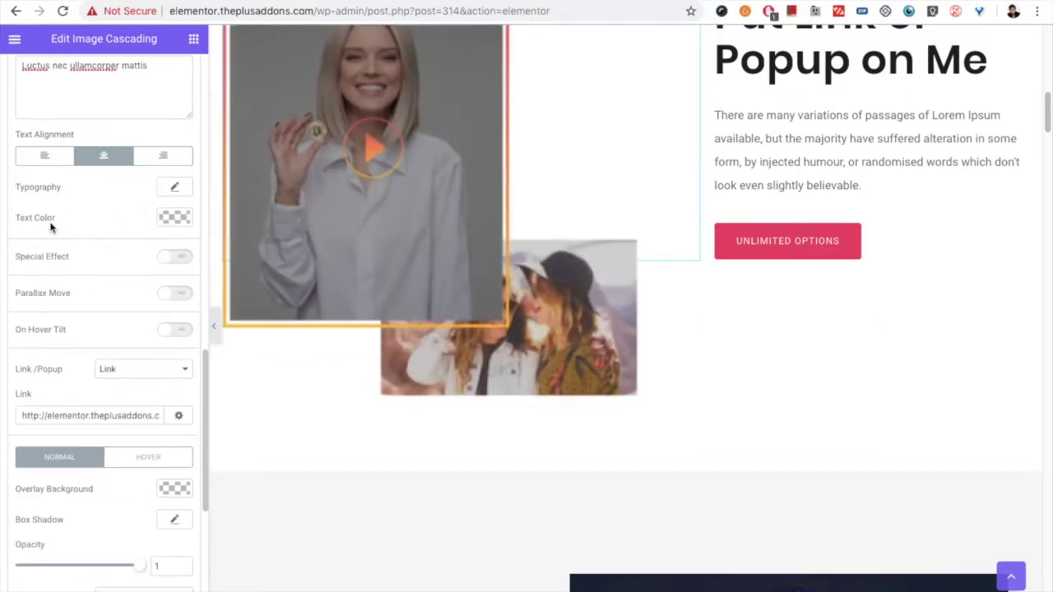
pyautogui.click(166, 222)
pyautogui.click(167, 218)
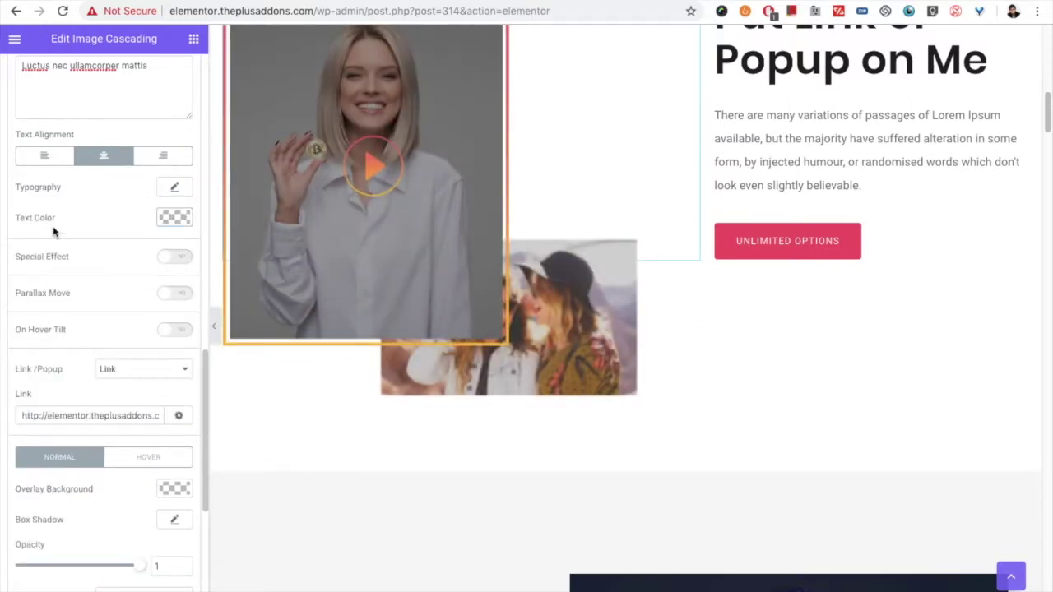
# Open the tooltip's style options and review the Position and Theme choices, keeping Top and Dark
pyautogui.scroll(7, 77, 271)
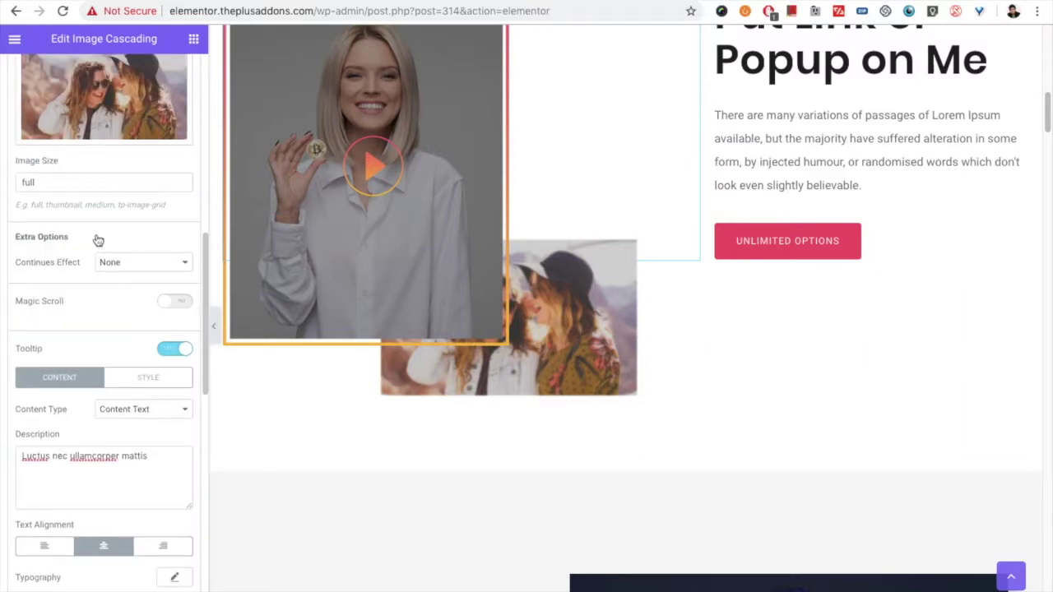
pyautogui.scroll(2, 99, 238)
pyautogui.scroll(-6, 99, 237)
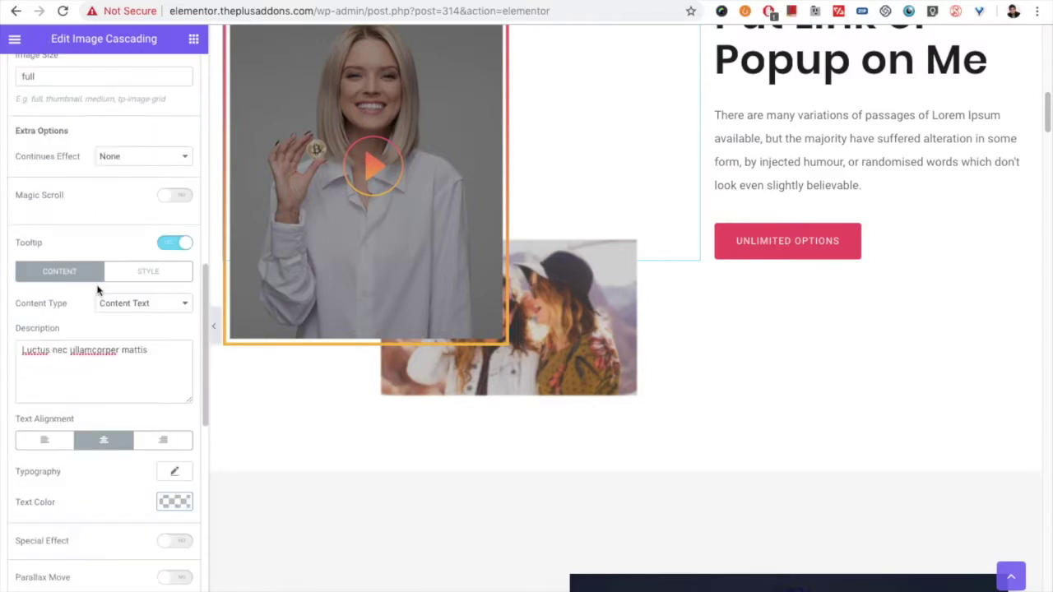
pyautogui.scroll(-2, 103, 296)
pyautogui.click(144, 115)
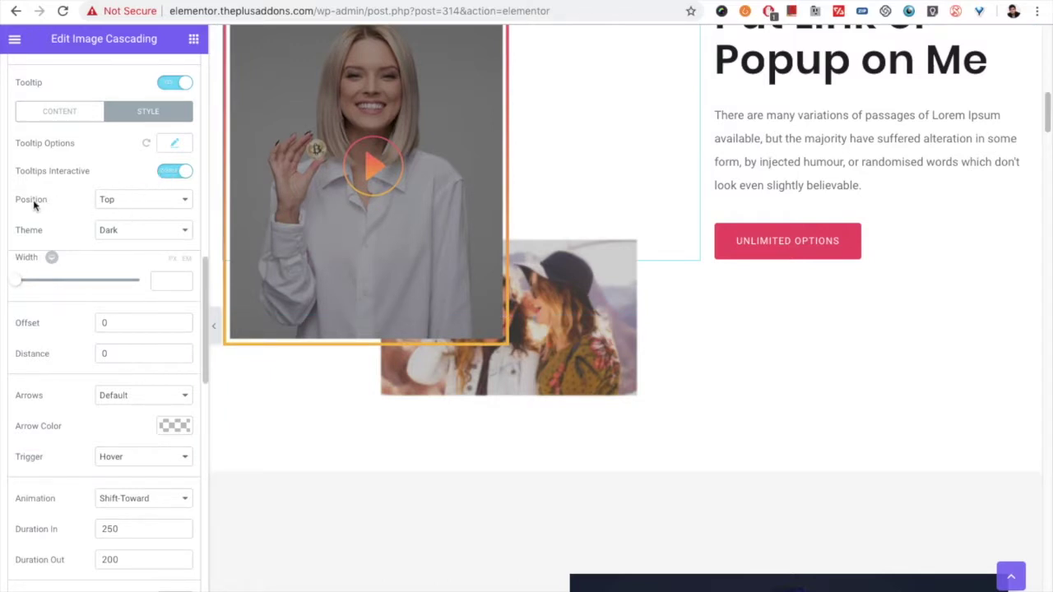
pyautogui.click(108, 203)
pyautogui.click(114, 200)
pyautogui.click(115, 232)
pyautogui.click(117, 231)
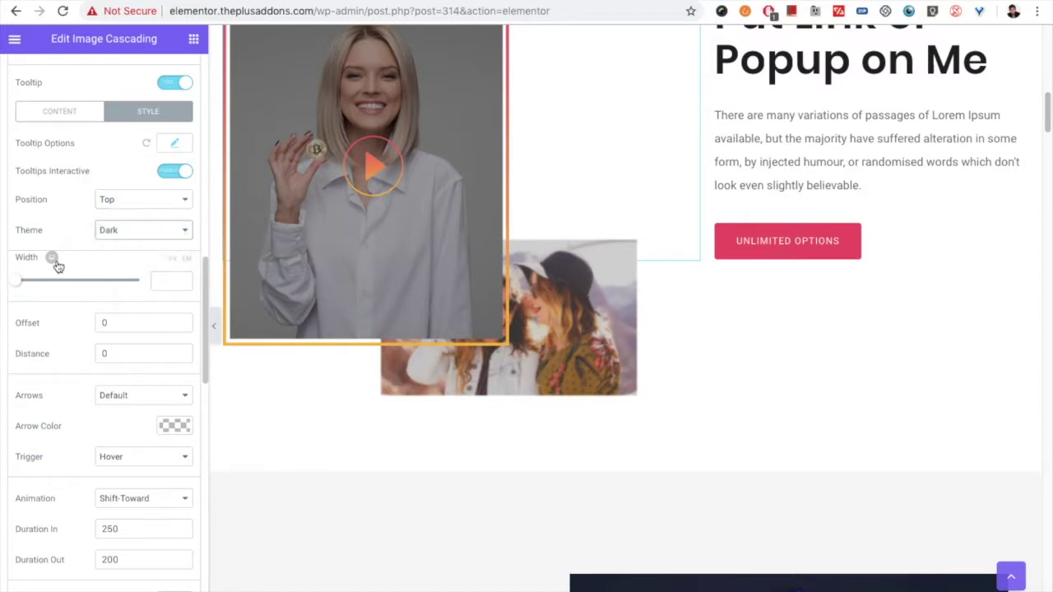
# Review the tooltip's Offset, Distance and Arrows options without changing them
pyautogui.scroll(-1, 103, 296)
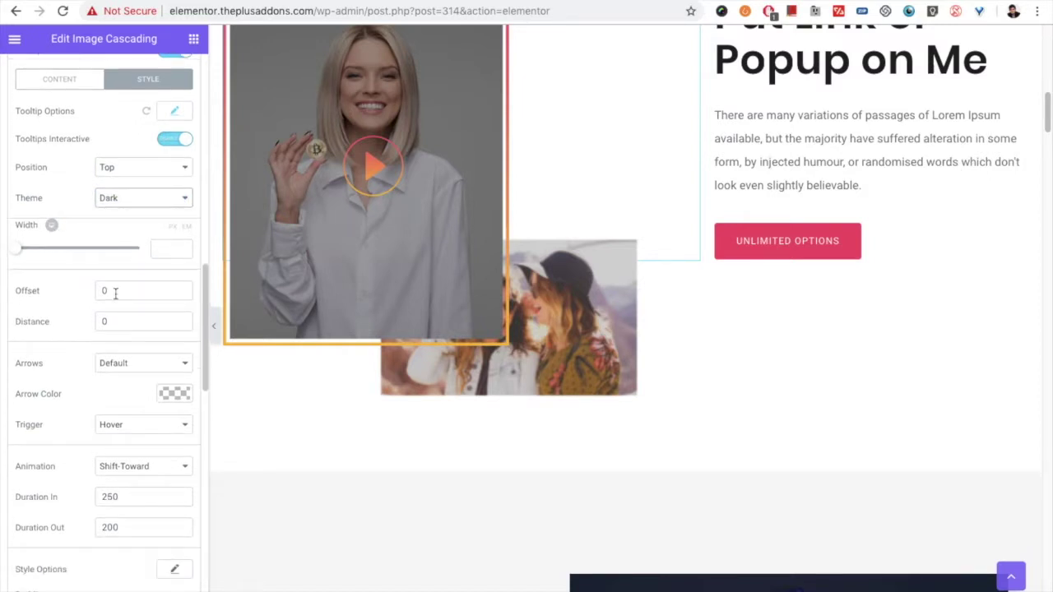
pyautogui.click(97, 290)
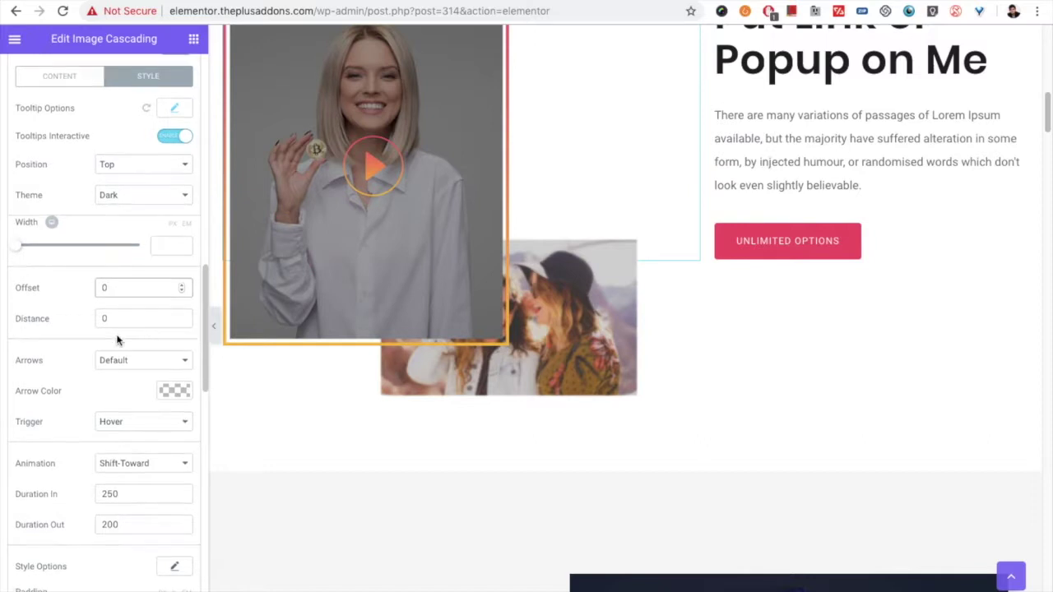
pyautogui.scroll(-1, 82, 312)
pyautogui.click(113, 301)
pyautogui.scroll(-4, 67, 324)
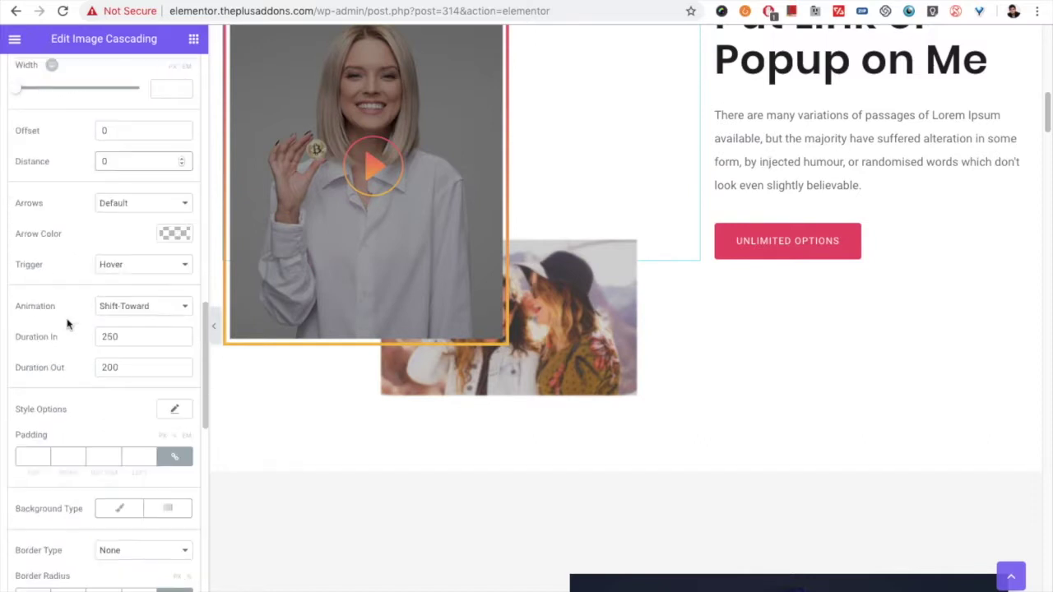
pyautogui.scroll(1, 71, 309)
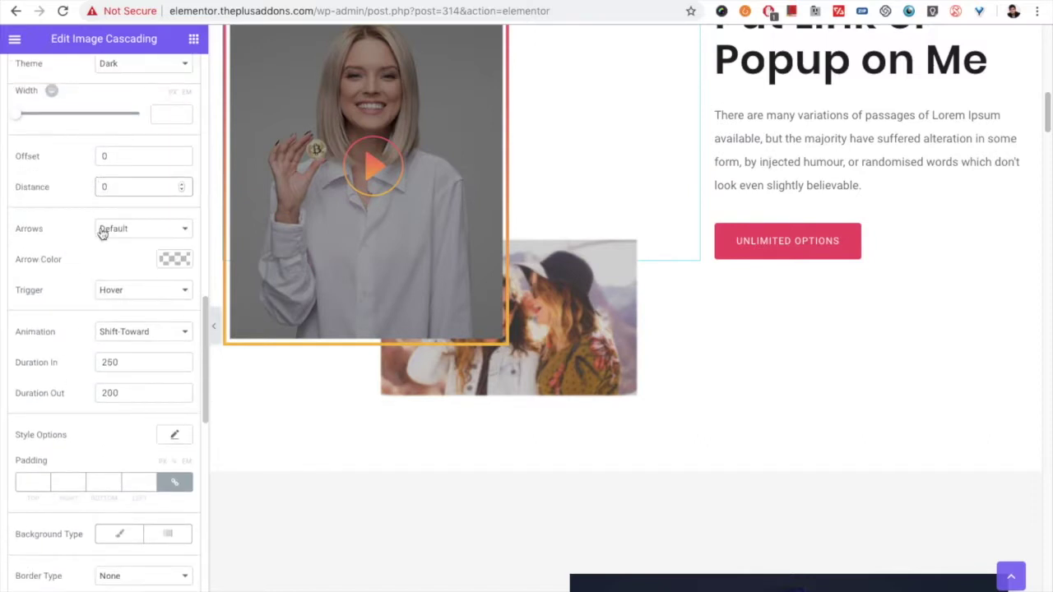
pyautogui.click(140, 230)
pyautogui.click(140, 230)
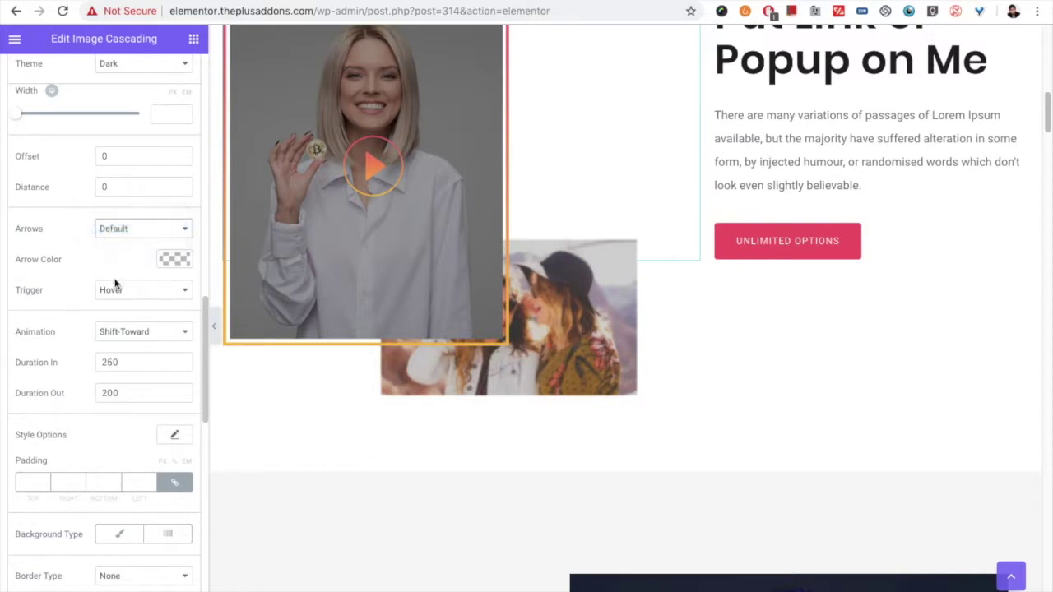
# Examine the tooltip's Trigger and Animation choices, keeping Hover and Shift-Toward
pyautogui.click(146, 289)
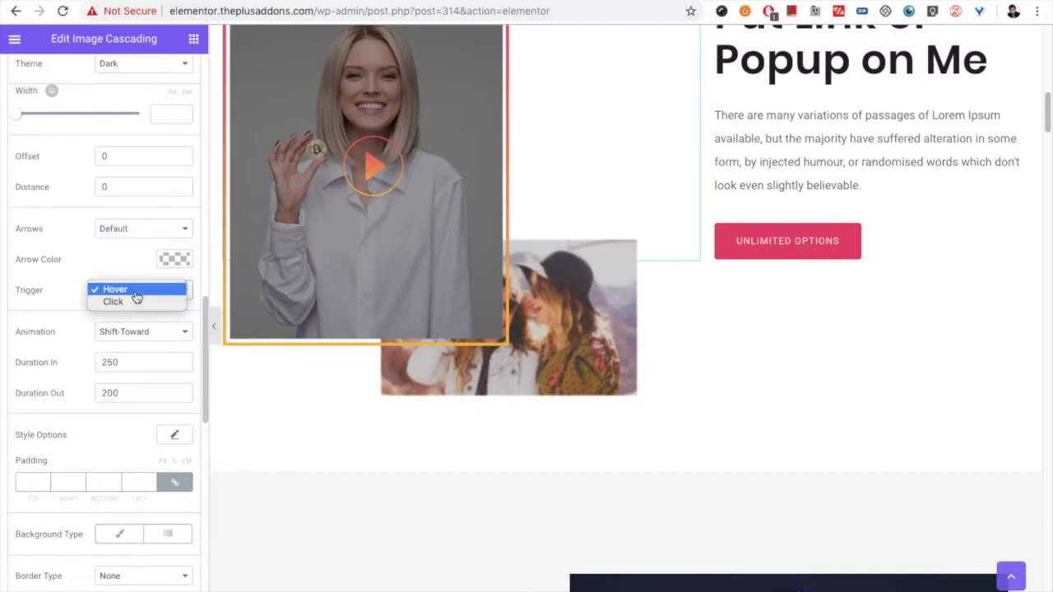
pyautogui.click(135, 292)
pyautogui.scroll(-1, 75, 335)
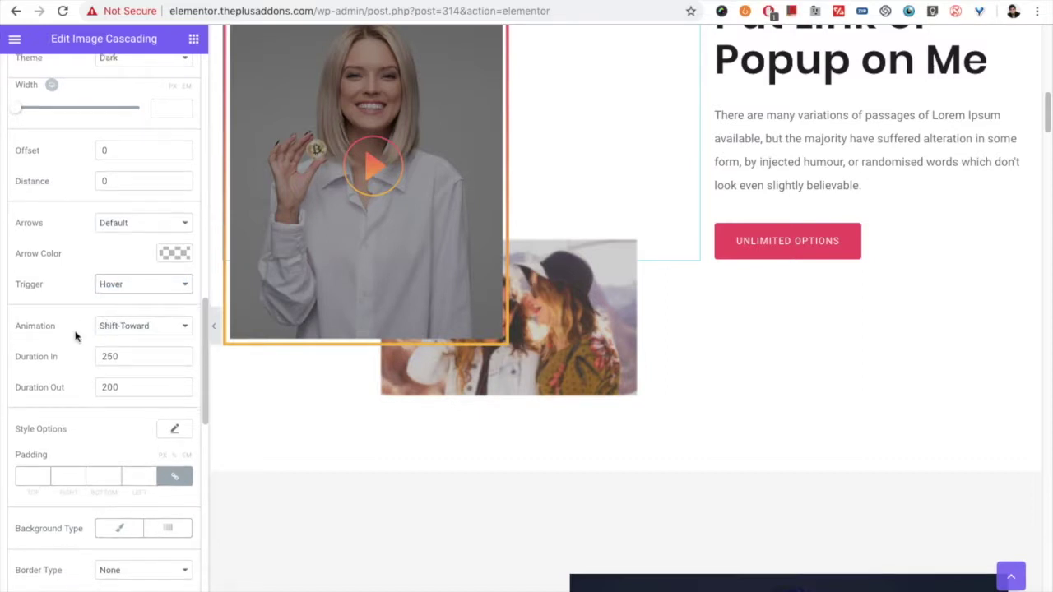
pyautogui.click(156, 329)
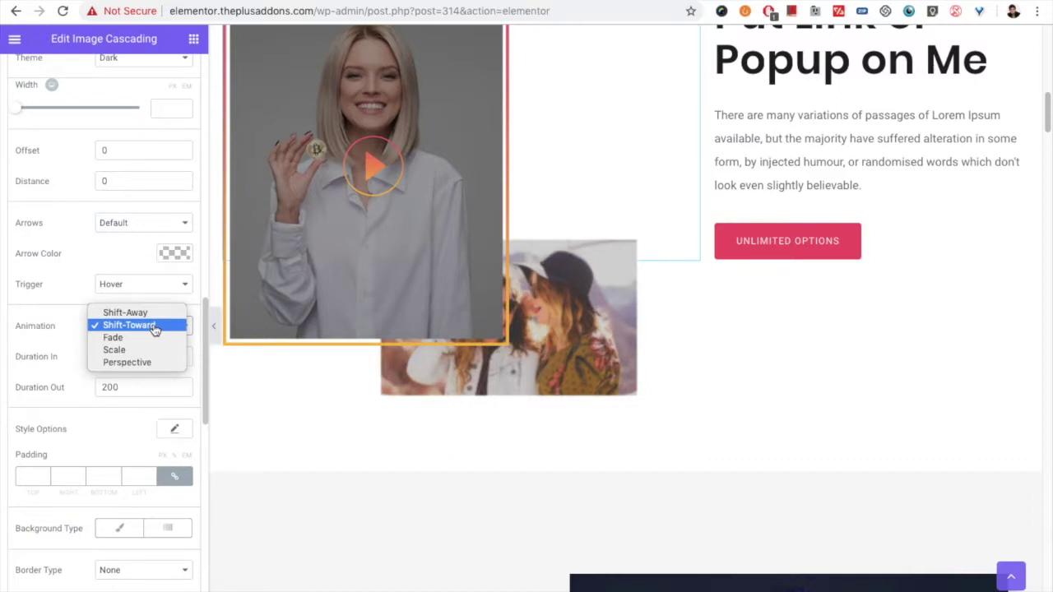
pyautogui.click(155, 327)
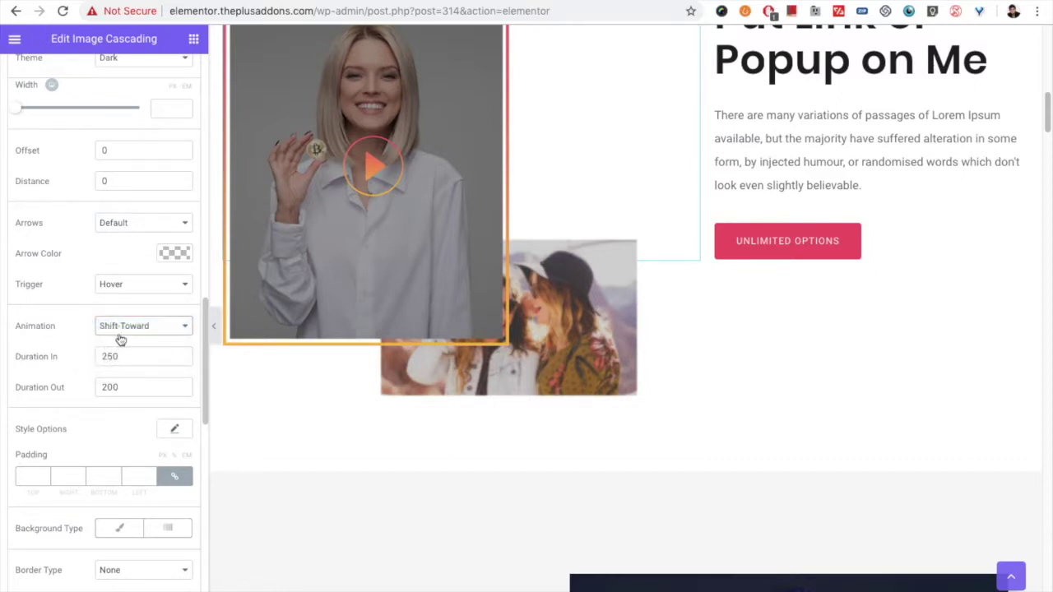
pyautogui.click(121, 329)
pyautogui.click(129, 331)
# Preview the tooltip on the two-women image layer in the page, and turn the tooltip off
pyautogui.scroll(5, 73, 356)
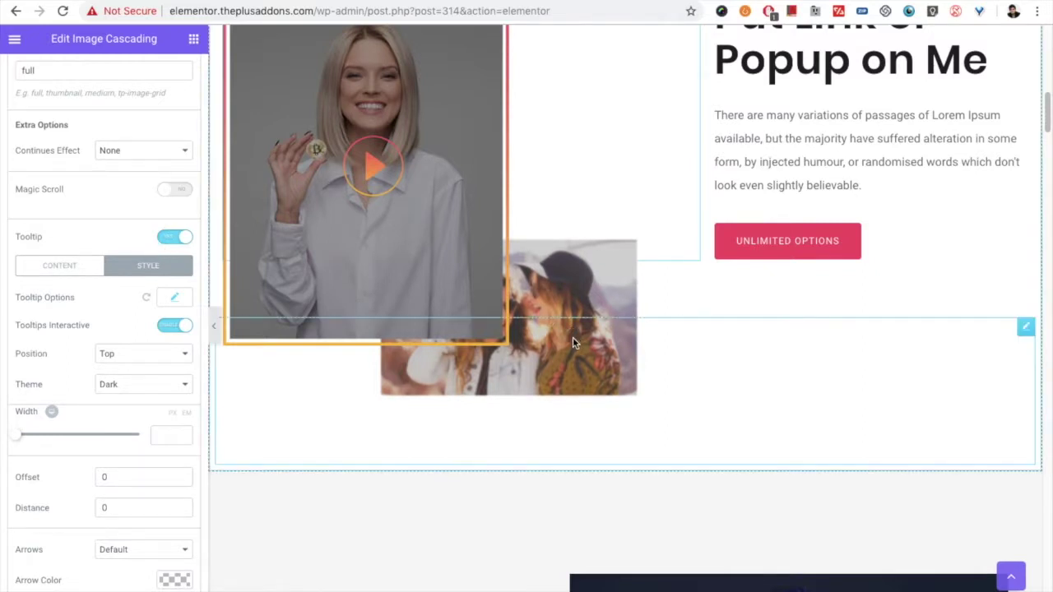
pyautogui.moveTo(573, 292)
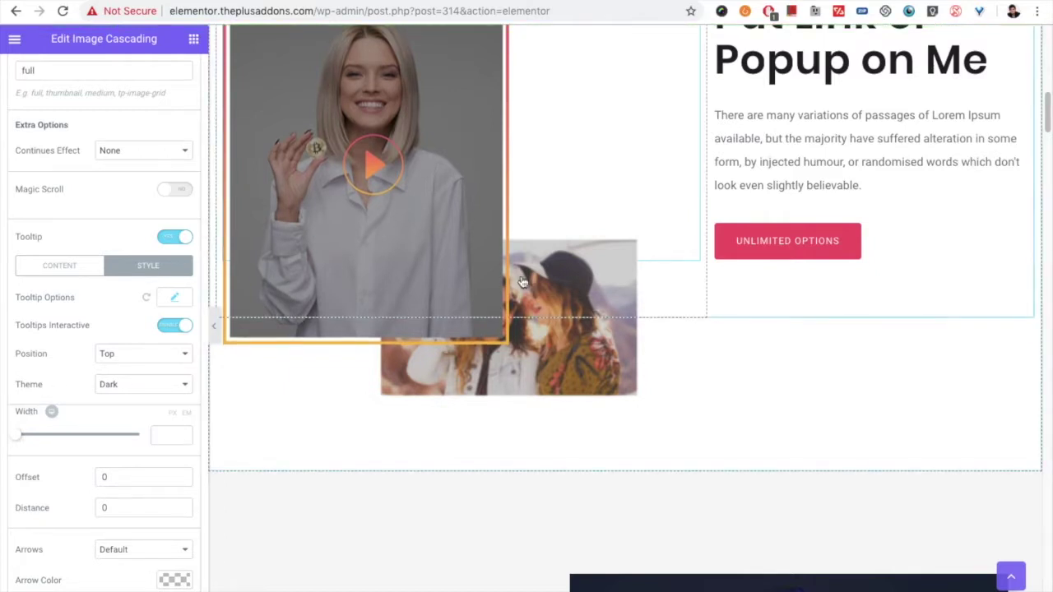
pyautogui.moveTo(525, 284)
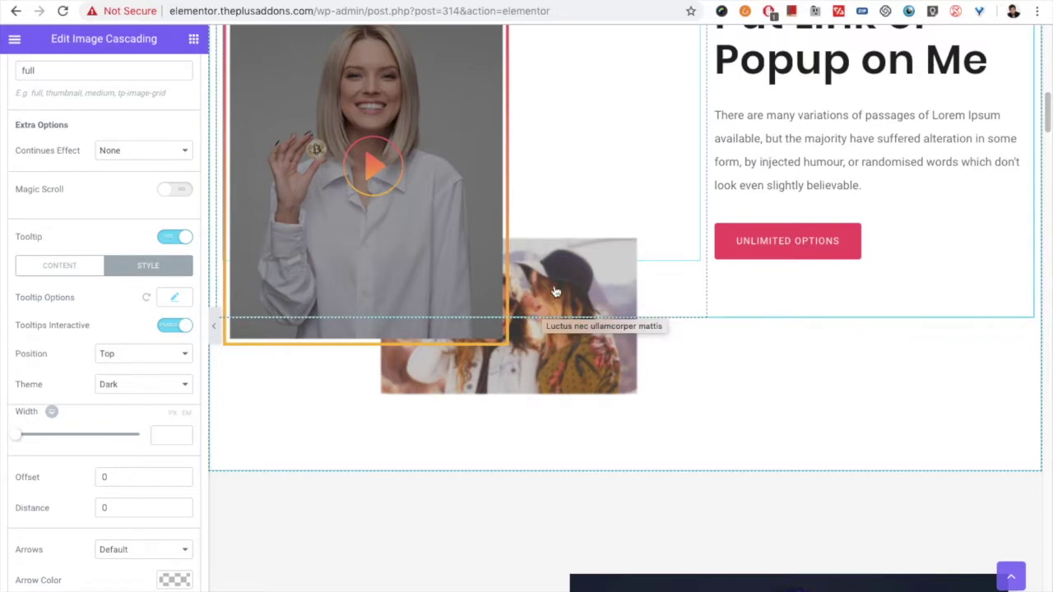
pyautogui.scroll(-1, 75, 304)
pyautogui.click(175, 214)
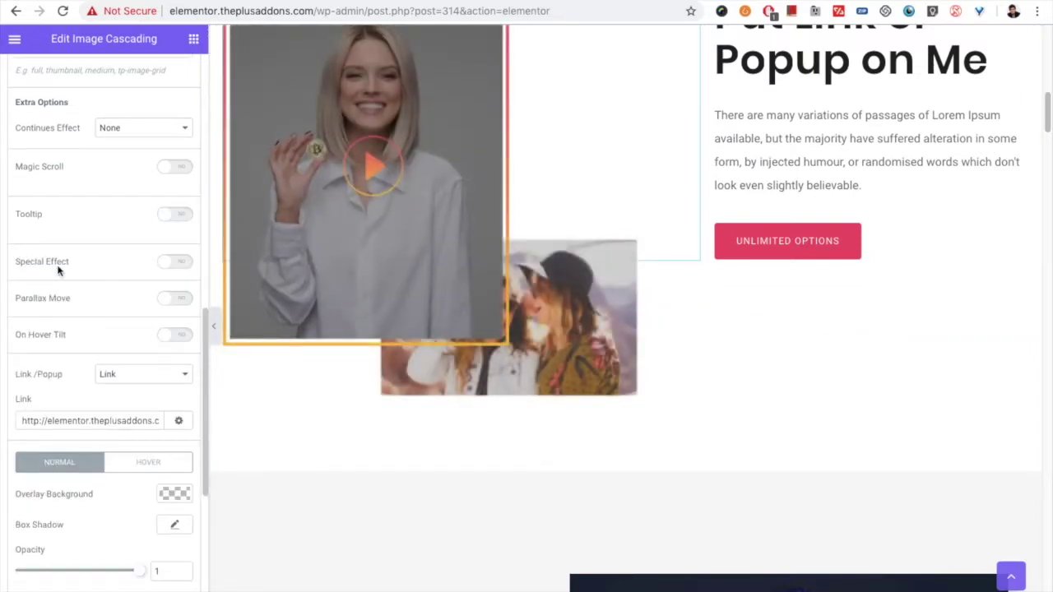
# Enable the layer's Special Effect, preview it on the page, and switch it off and on again to replay it
pyautogui.click(171, 263)
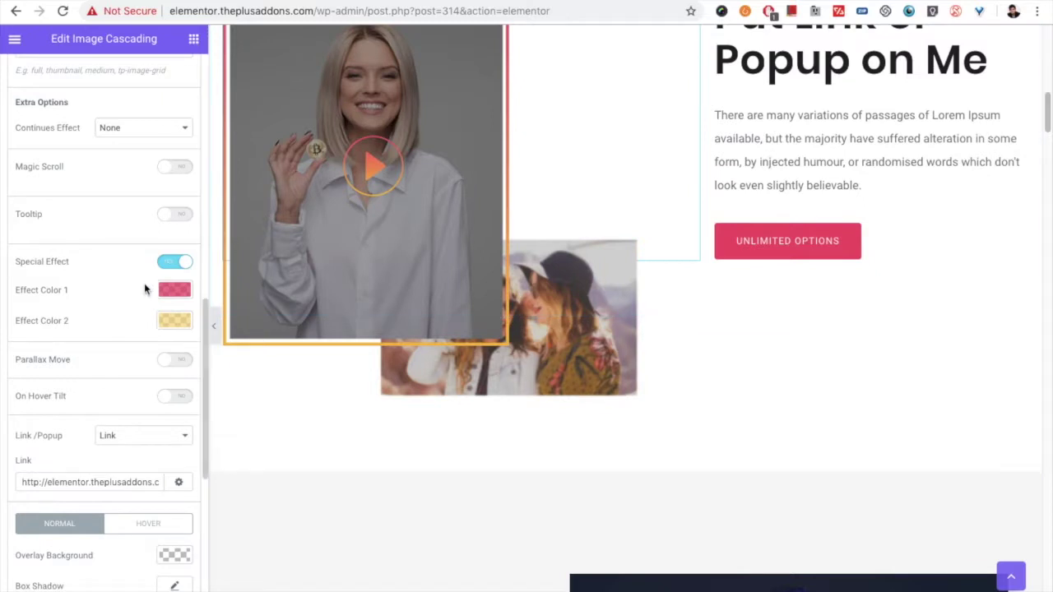
pyautogui.scroll(8, 559, 250)
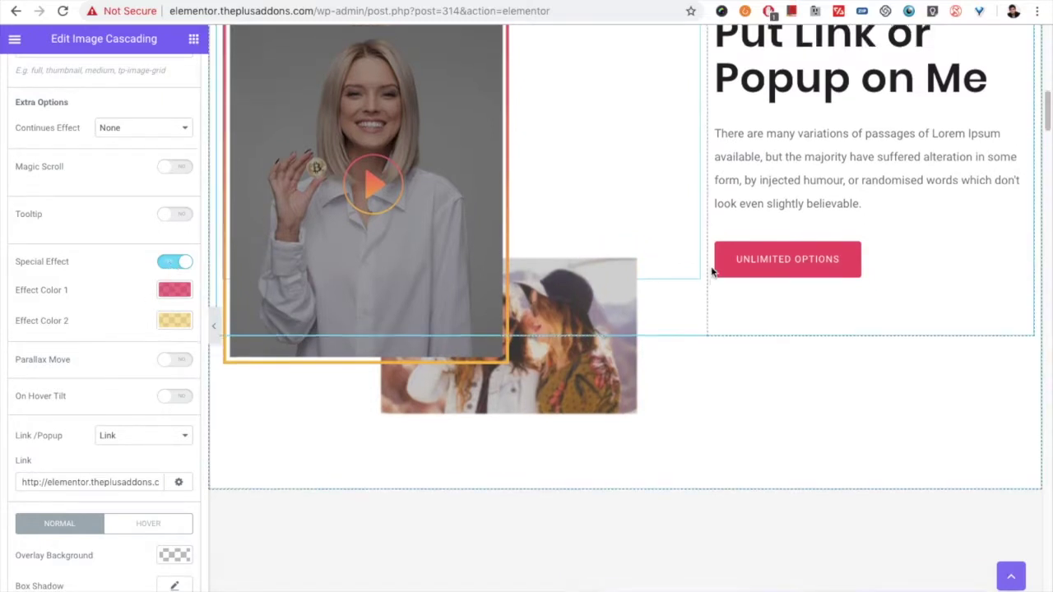
pyautogui.scroll(-7, 666, 280)
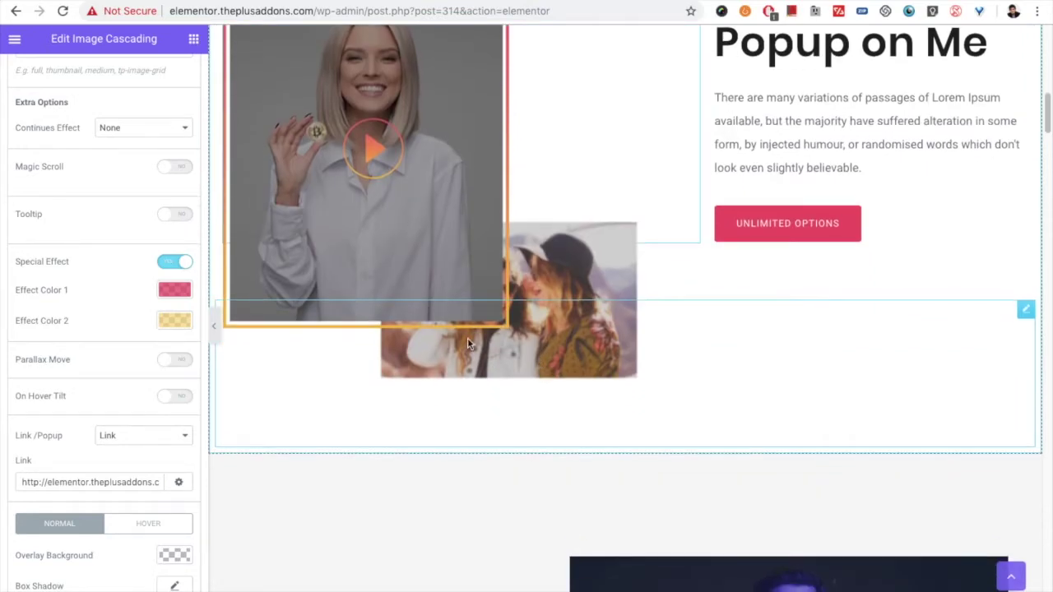
pyautogui.click(173, 262)
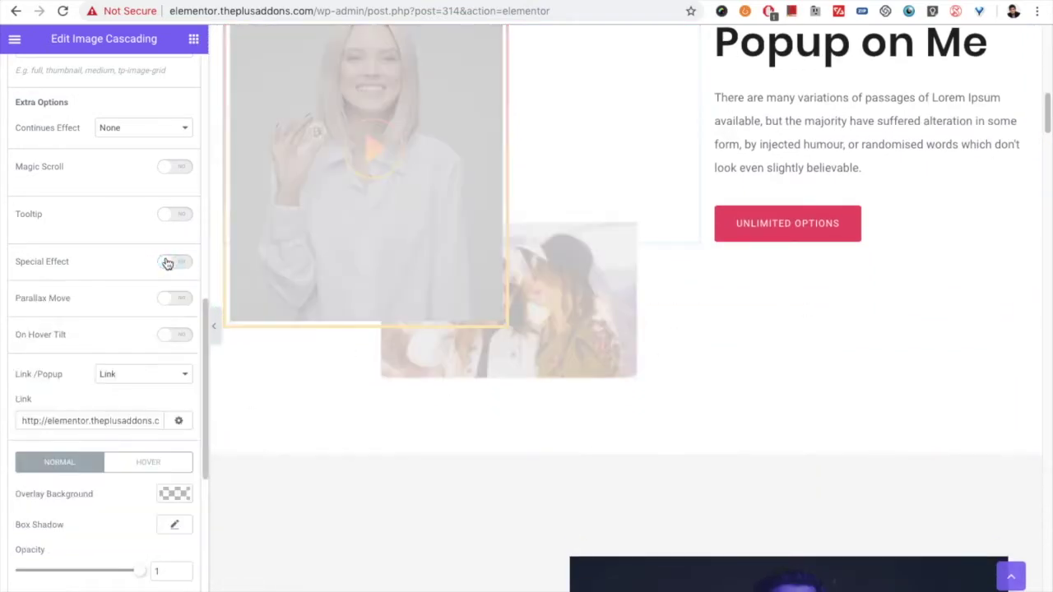
pyautogui.click(166, 263)
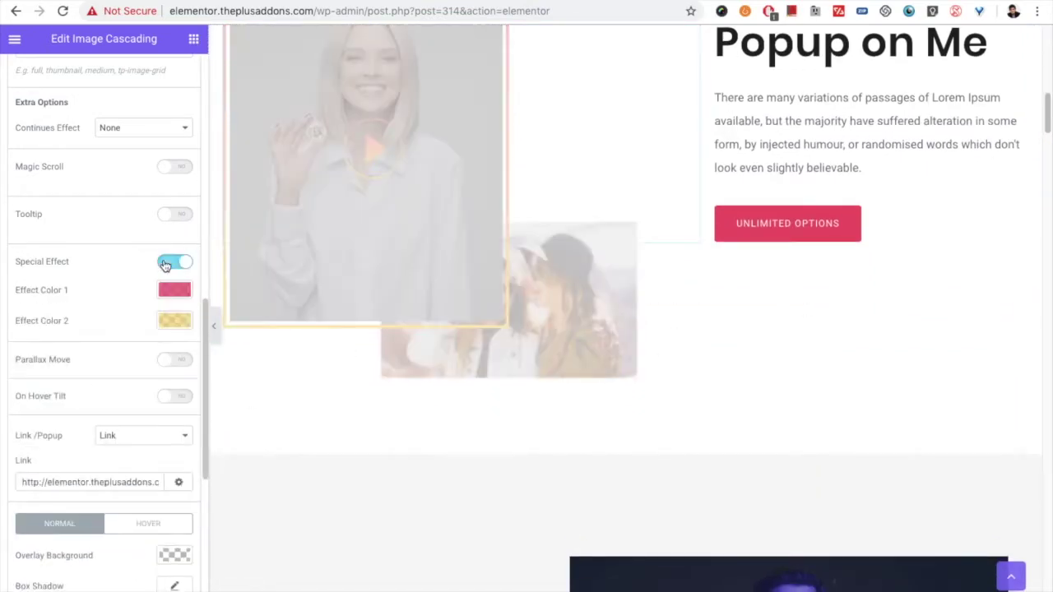
# Change the Special Effect's Effect Color 1 to a dark semi-transparent purple
pyautogui.click(173, 298)
pyautogui.click(114, 413)
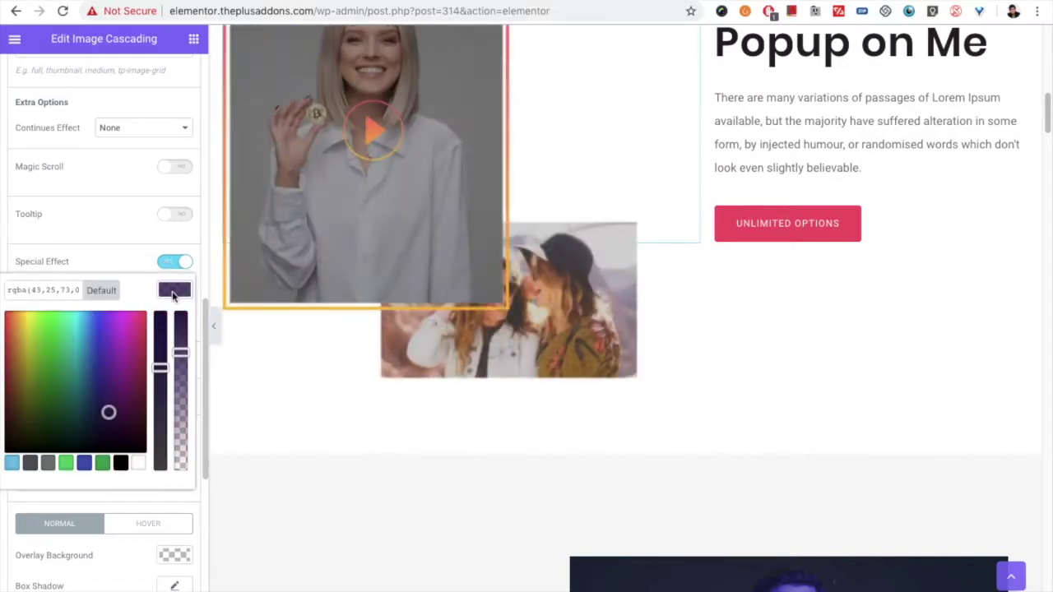
pyautogui.click(172, 294)
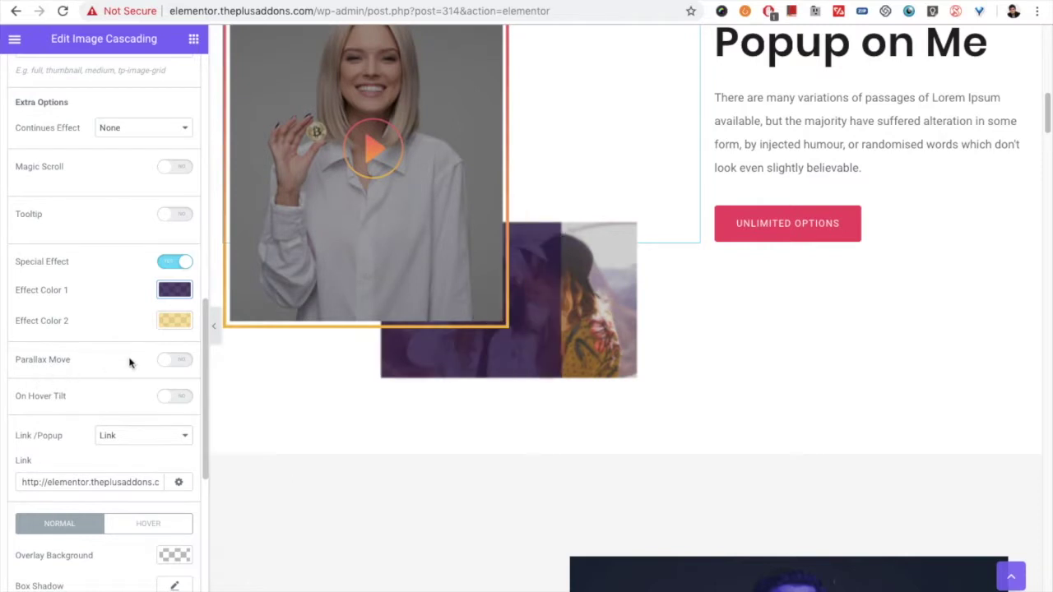
# Turn off Special Effect, and switch Parallax Move on and off again to preview it on the layer
pyautogui.click(175, 261)
pyautogui.click(173, 301)
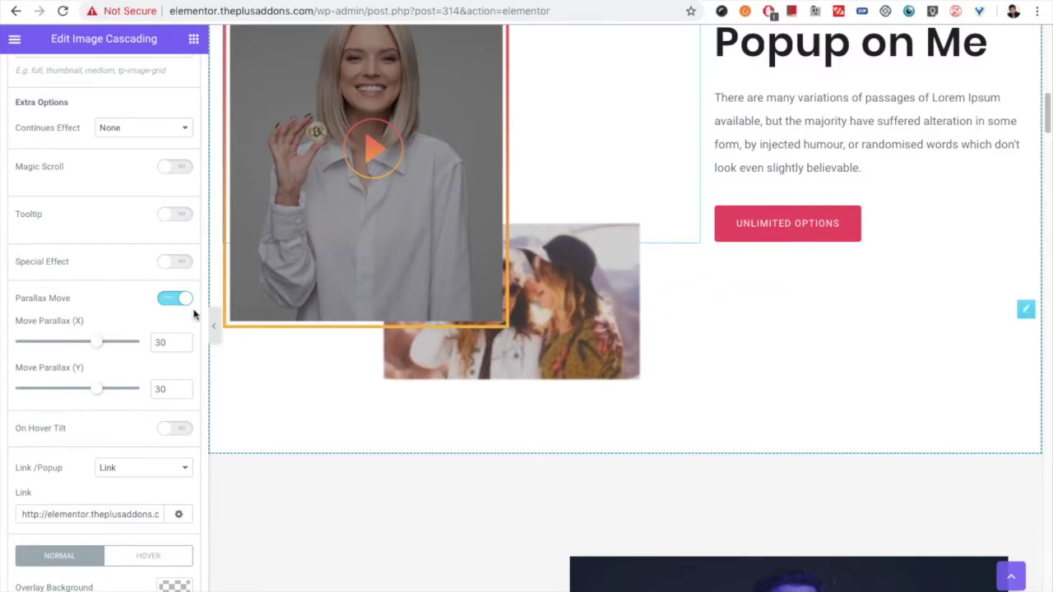
pyautogui.click(173, 299)
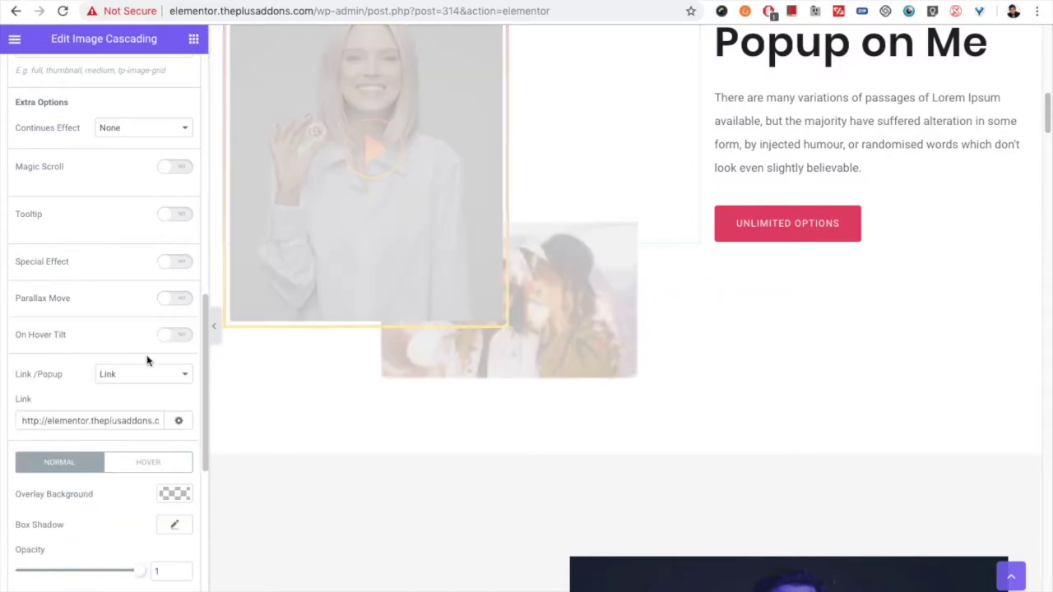
# Enable On Hover Tilt for the two-women image, try TranslateZ at -28, and set it to 4
pyautogui.click(170, 339)
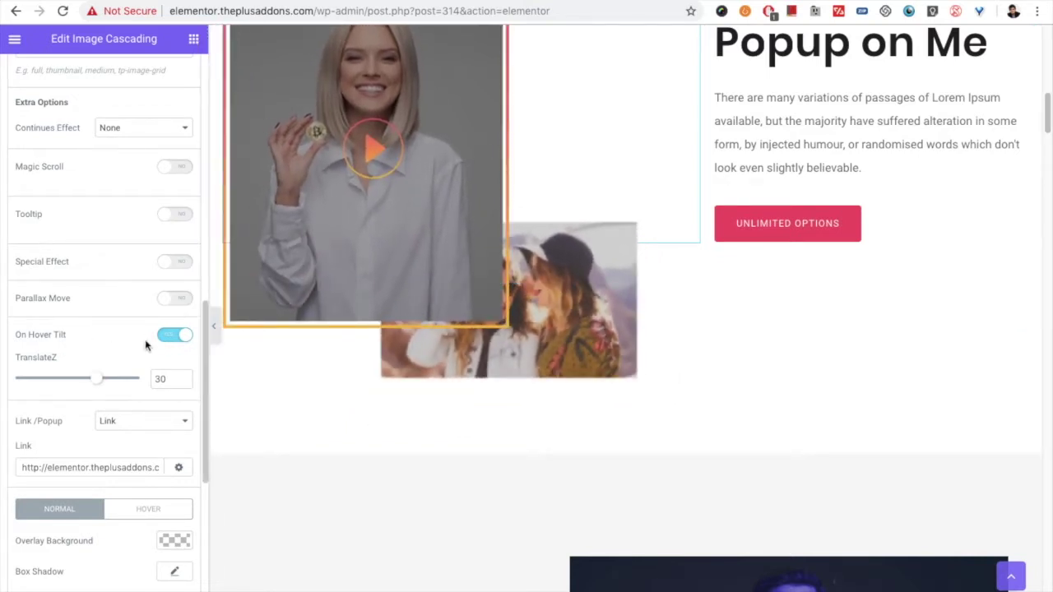
pyautogui.scroll(3, 374, 218)
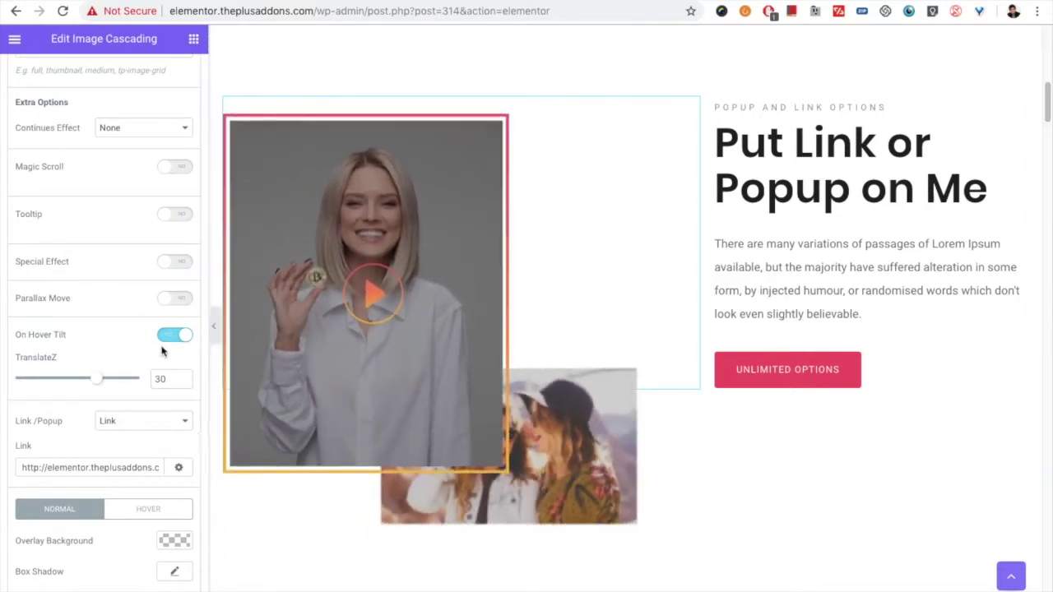
pyautogui.moveTo(100, 384); pyautogui.dragTo(60, 380)
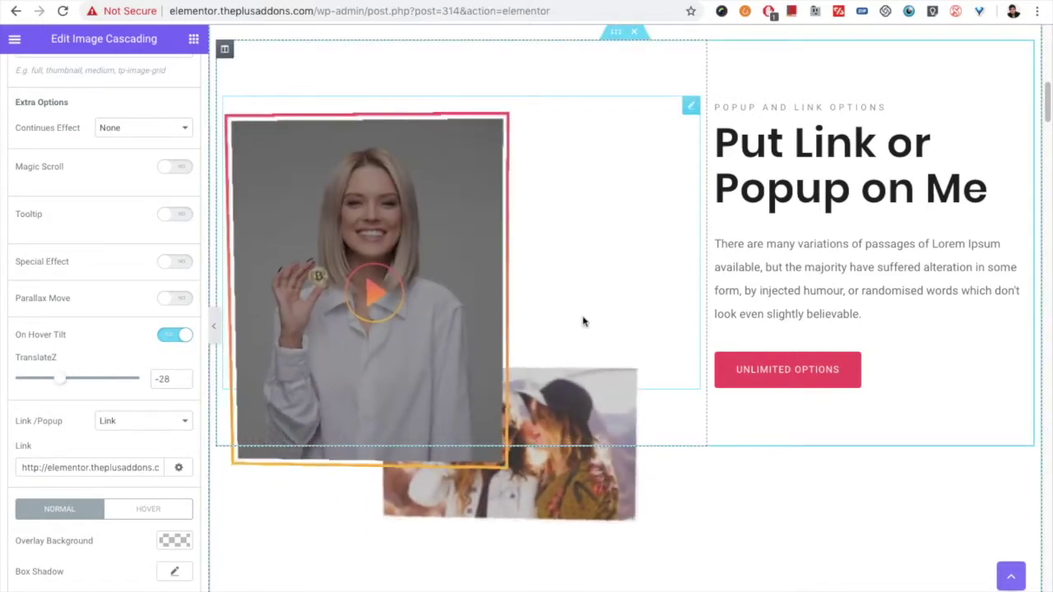
pyautogui.moveTo(58, 380); pyautogui.dragTo(81, 388)
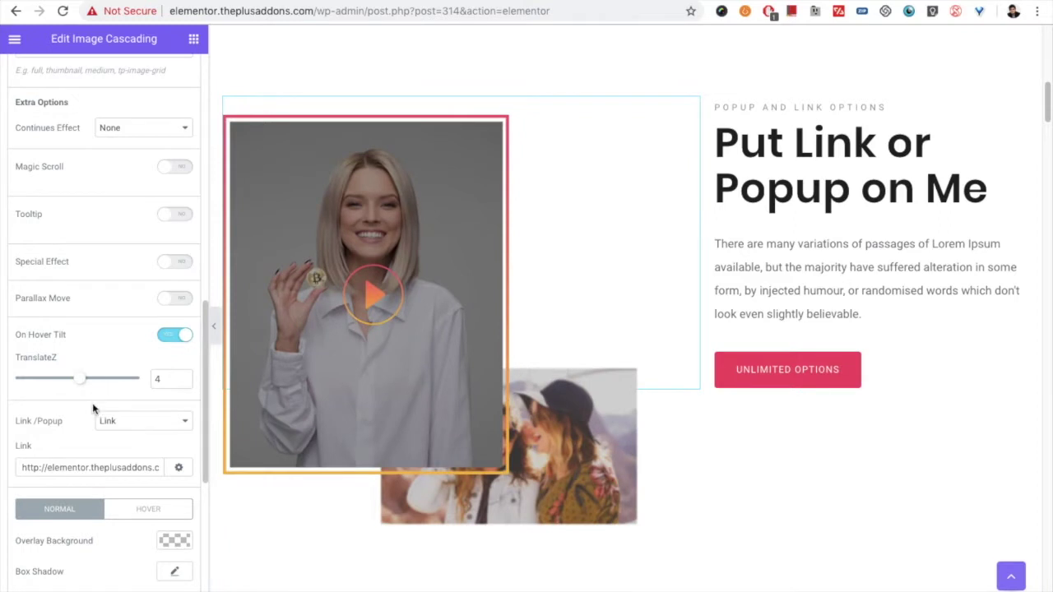
# Examine the layer's Link settings, including the URL and its new-window and nofollow options
pyautogui.scroll(-1, 103, 421)
pyautogui.scroll(-1, 91, 406)
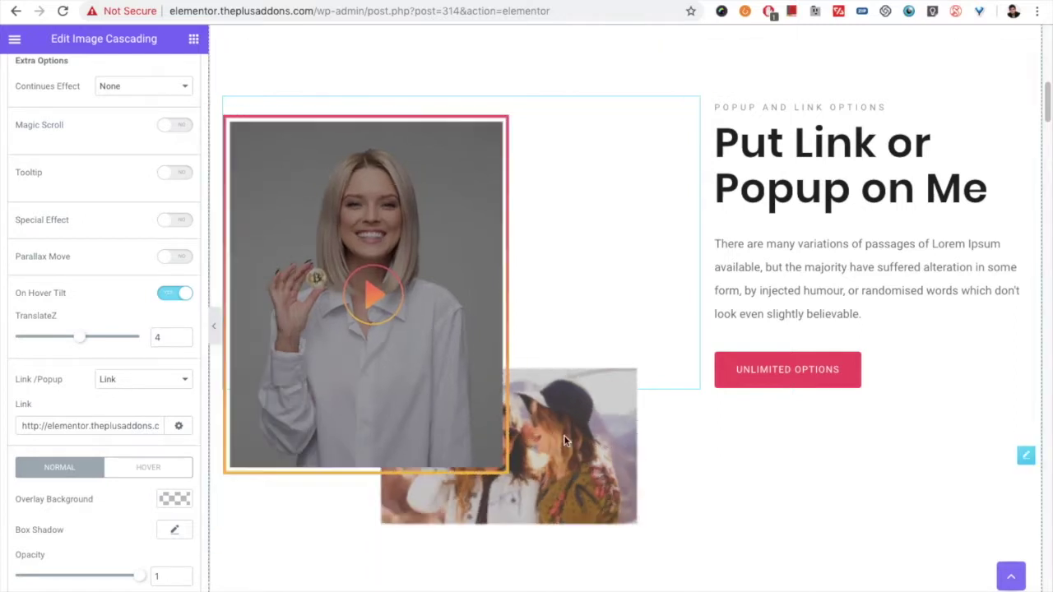
pyautogui.click(122, 380)
pyautogui.click(117, 376)
pyautogui.click(175, 426)
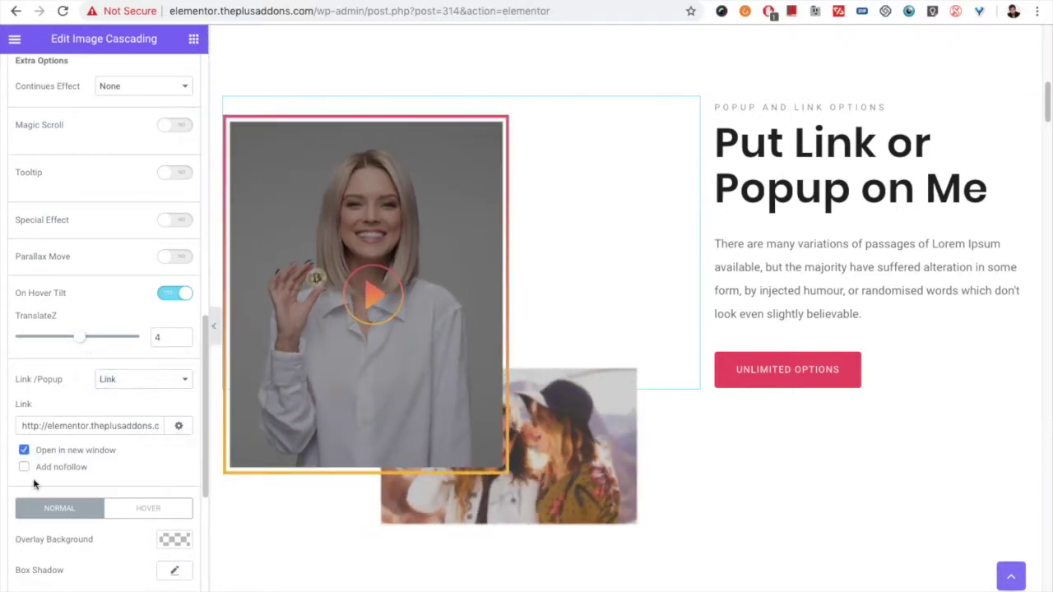
pyautogui.tripleClick(106, 425)
# Switch the layer's Link/Popup type to Popup and select its Popup Content URL
pyautogui.click(145, 384)
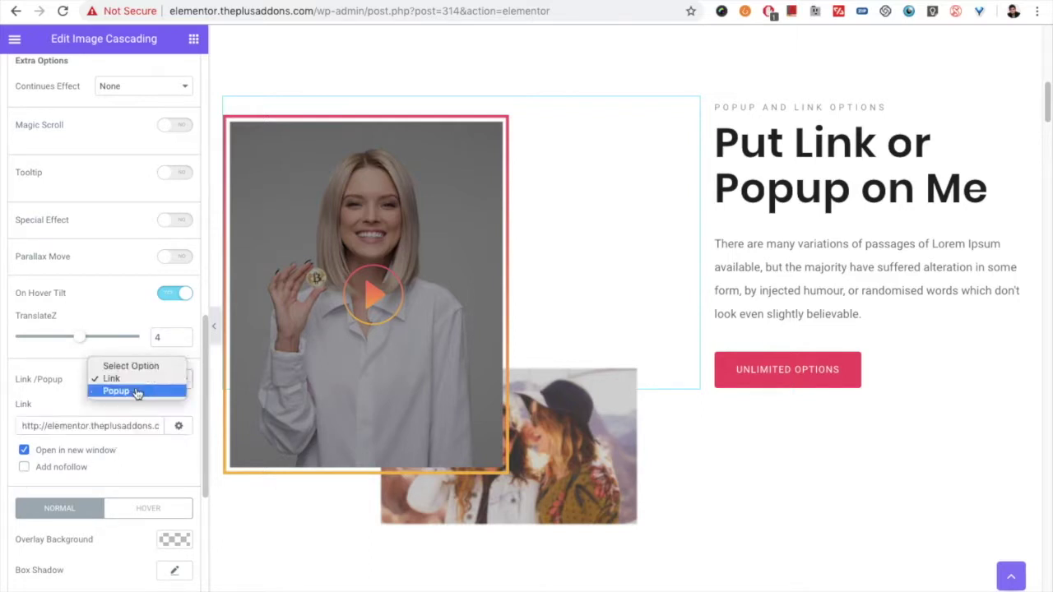
pyautogui.click(137, 394)
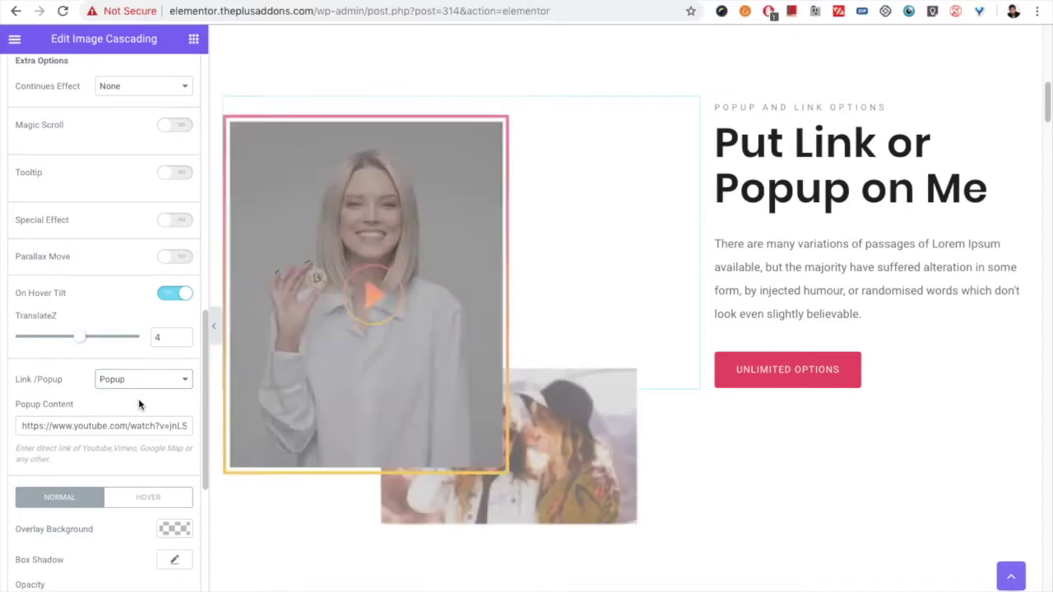
pyautogui.tripleClick(84, 431)
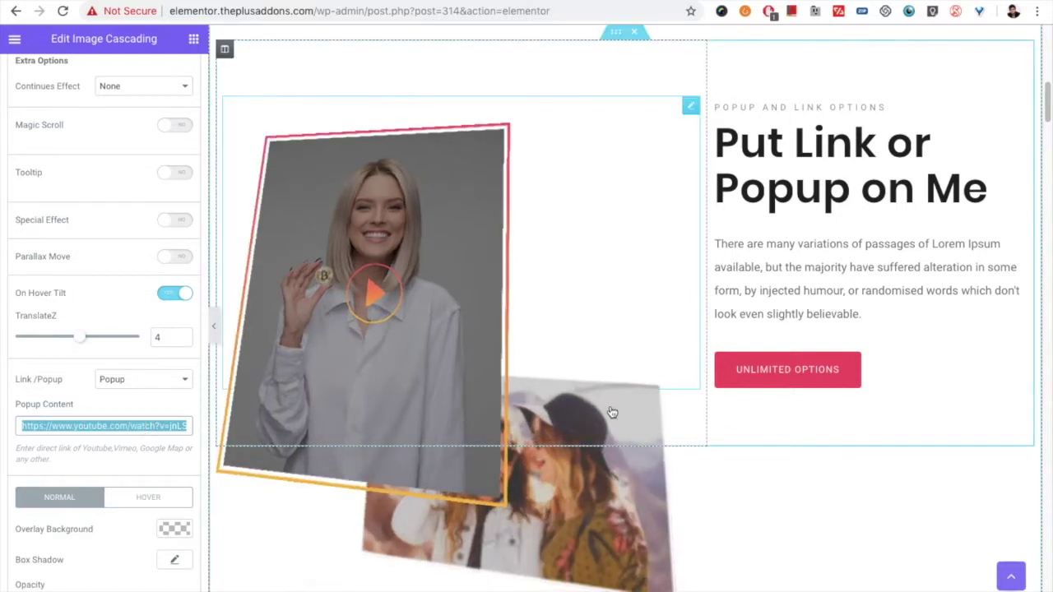
# Open the video popup from the two-women image on the page and close it again
pyautogui.click(595, 409)
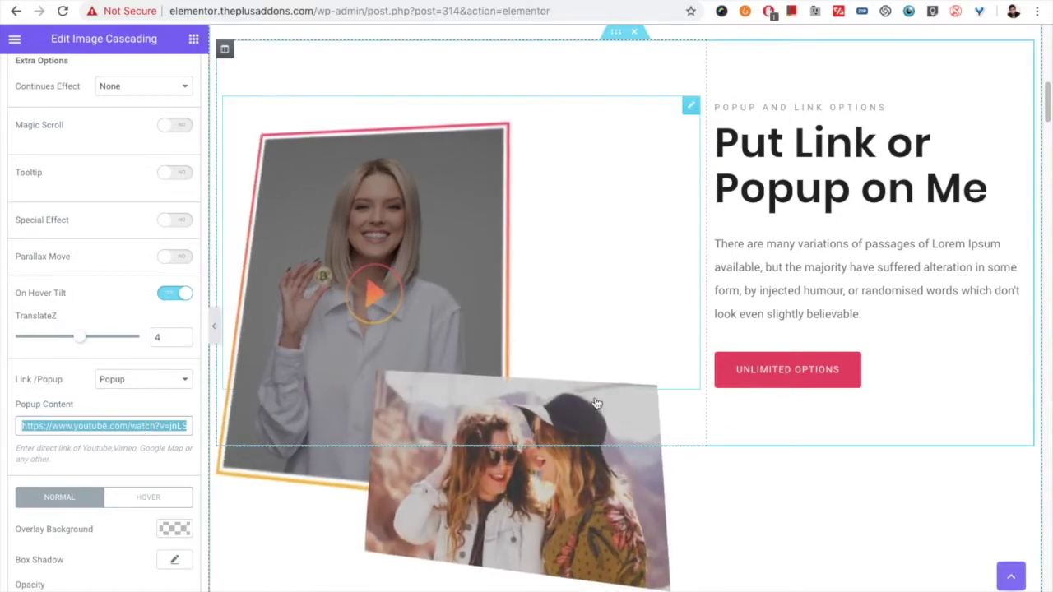
pyautogui.click(572, 413)
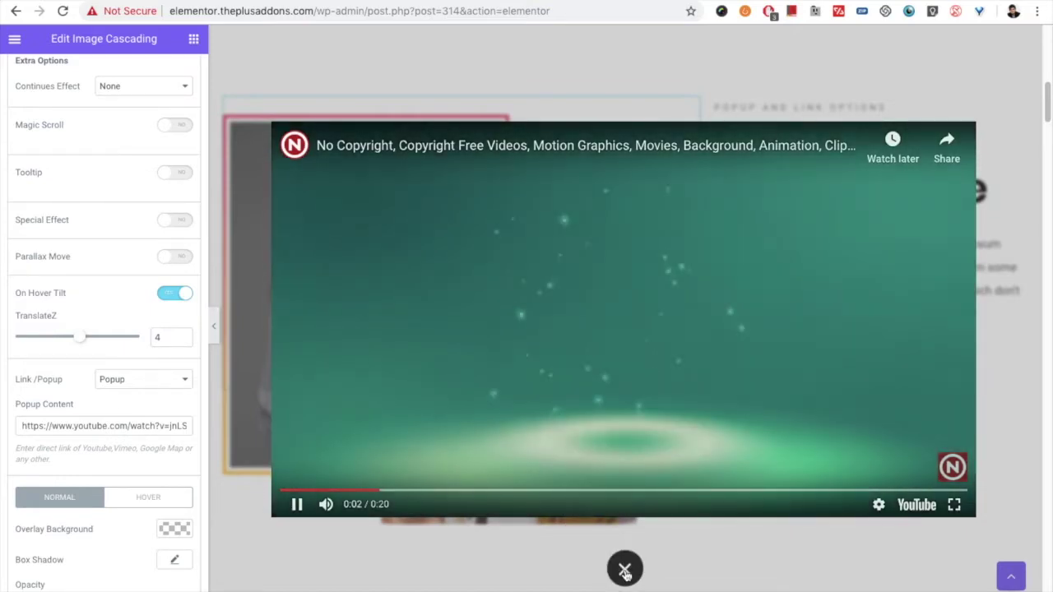
pyautogui.click(625, 571)
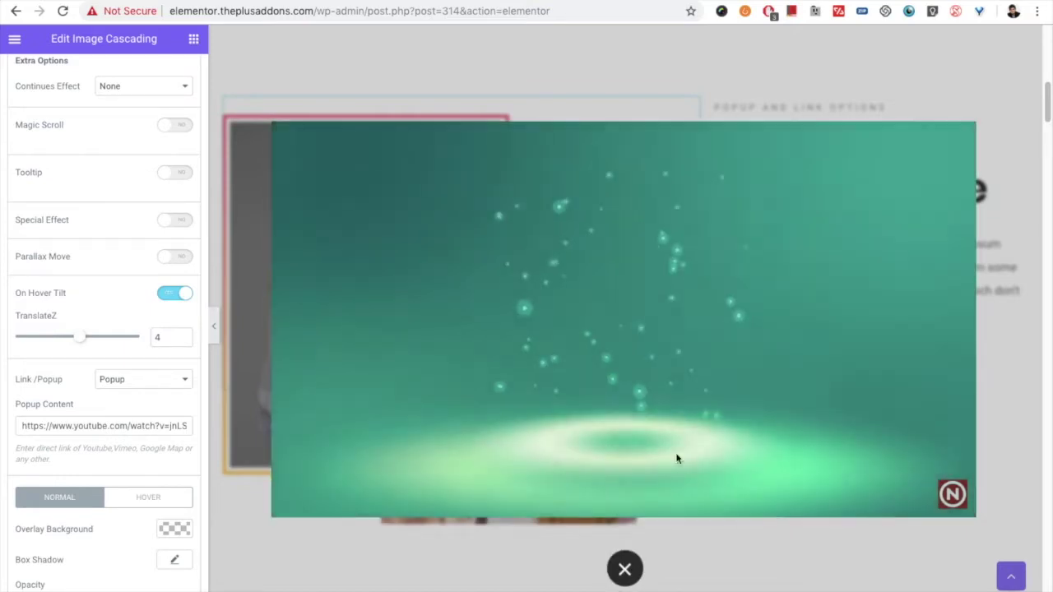
# Reopen the Image Cascading widget's settings and expand the first image item down to its style options
pyautogui.scroll(-2, 244, 377)
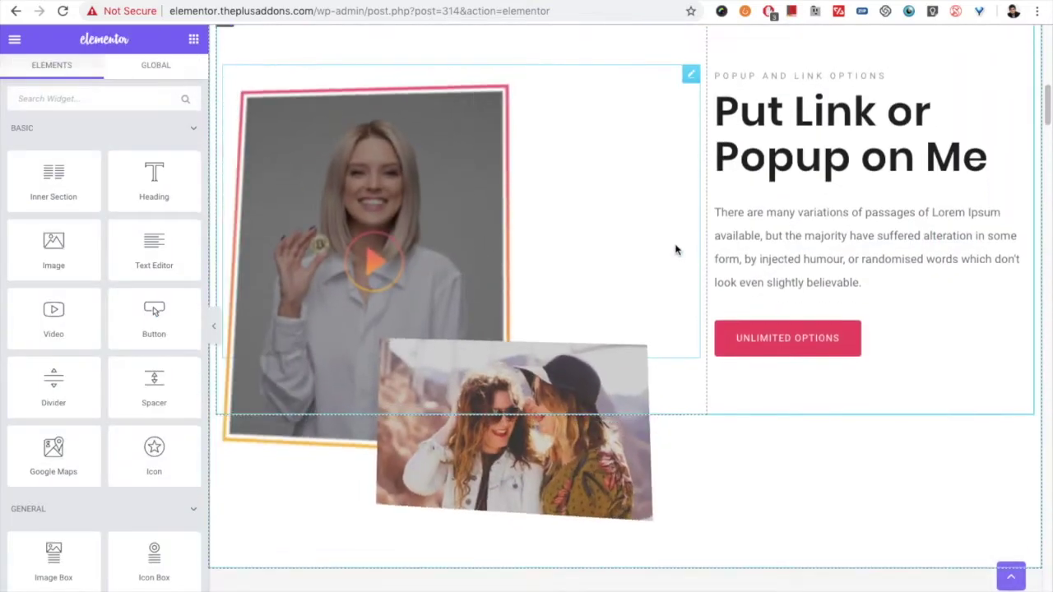
pyautogui.click(670, 146)
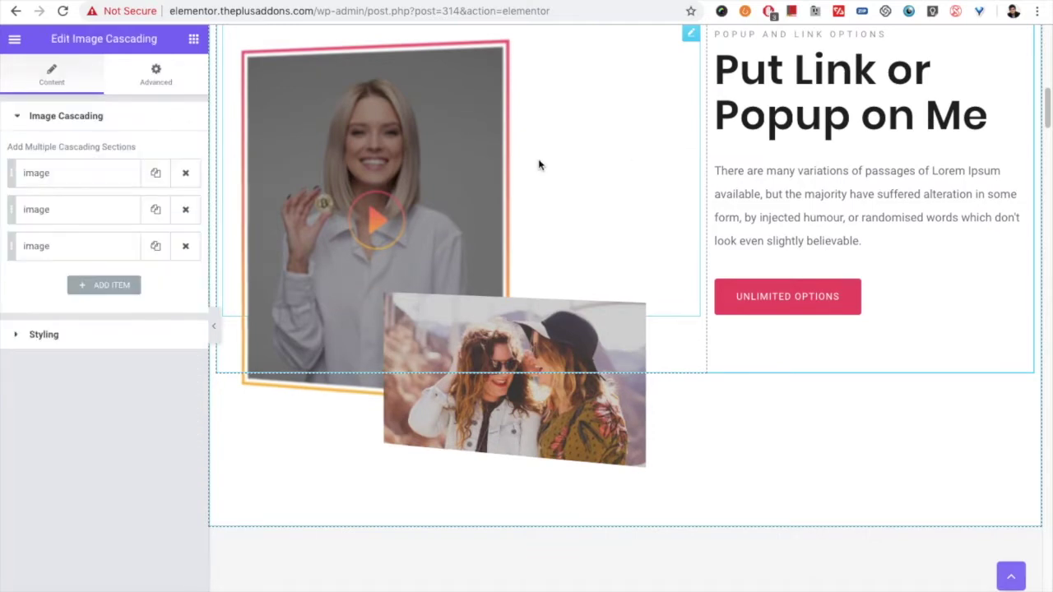
pyautogui.click(79, 172)
pyautogui.scroll(-10, 94, 378)
pyautogui.scroll(-3, 60, 382)
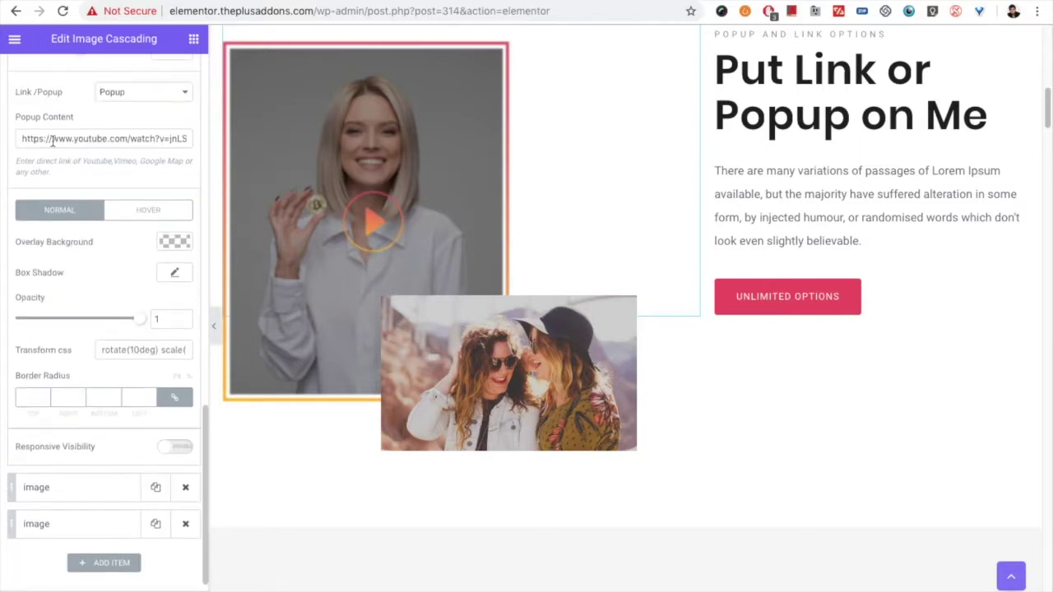
# Compare the image layer's Normal and Hover style options
pyautogui.scroll(-1, 77, 260)
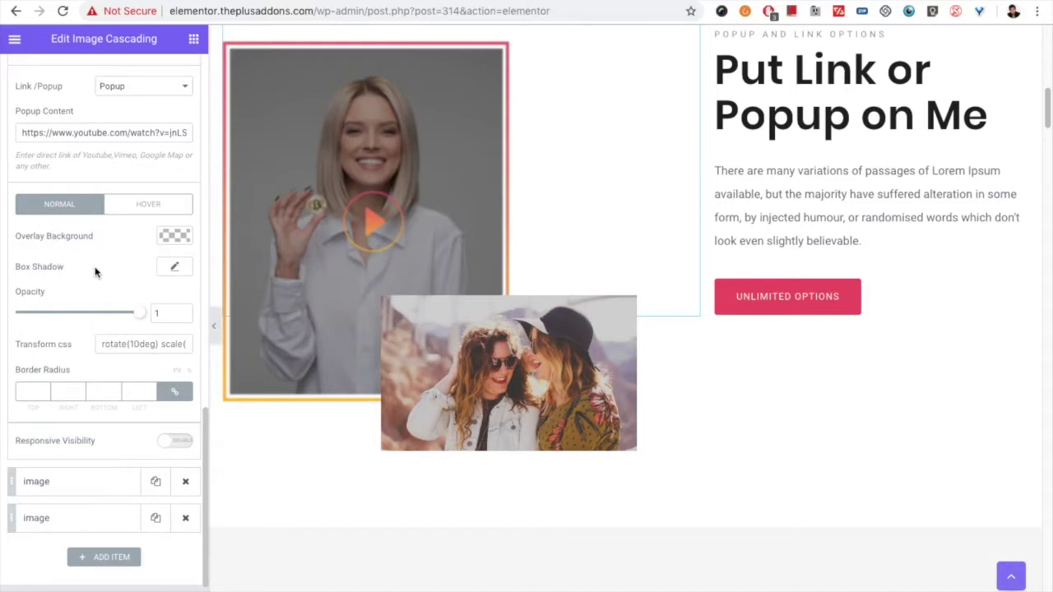
pyautogui.click(134, 208)
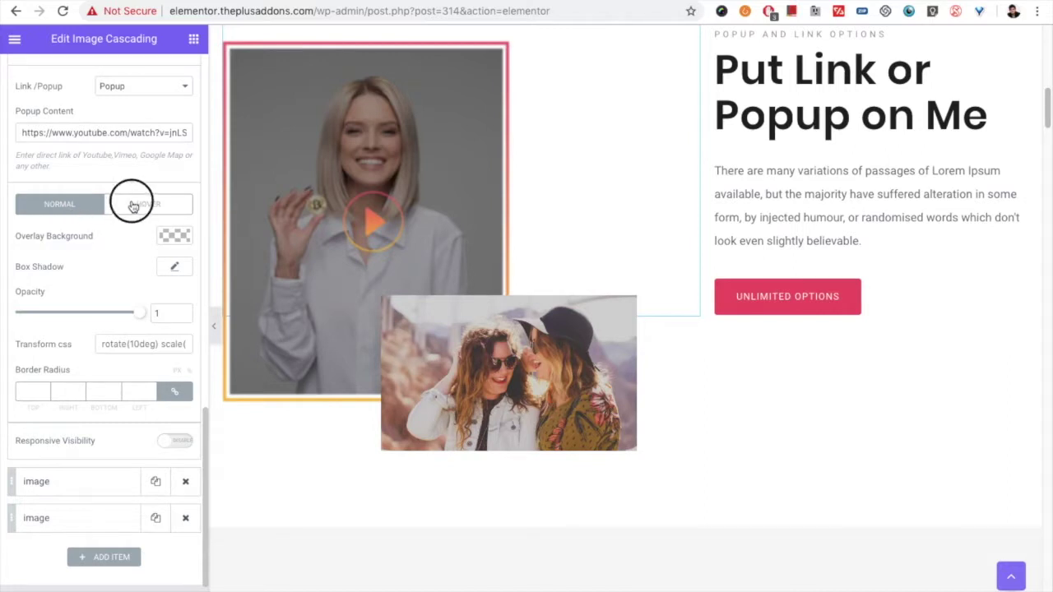
pyautogui.click(83, 210)
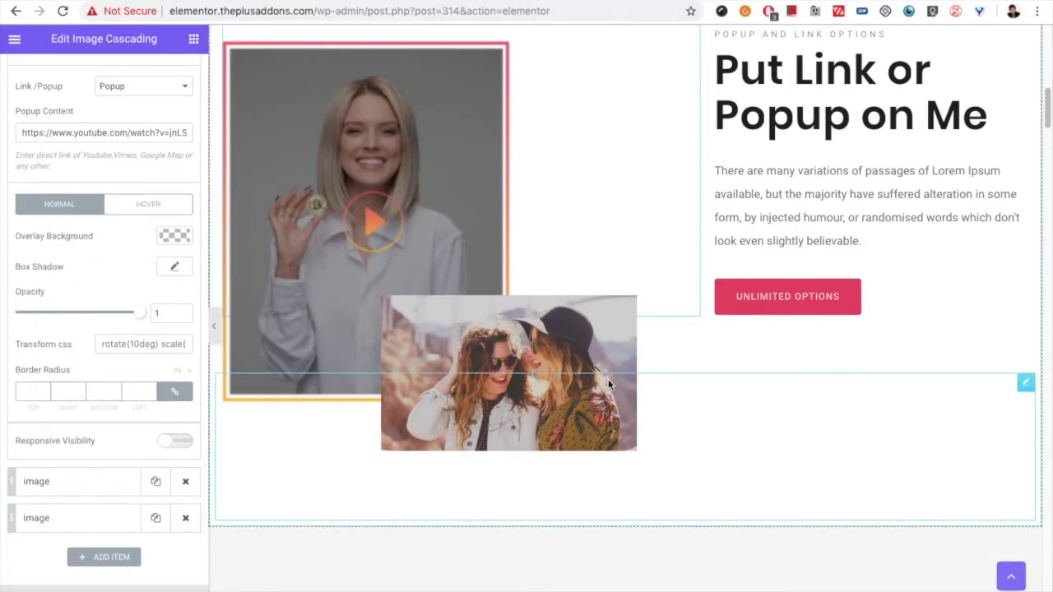
pyautogui.click(170, 213)
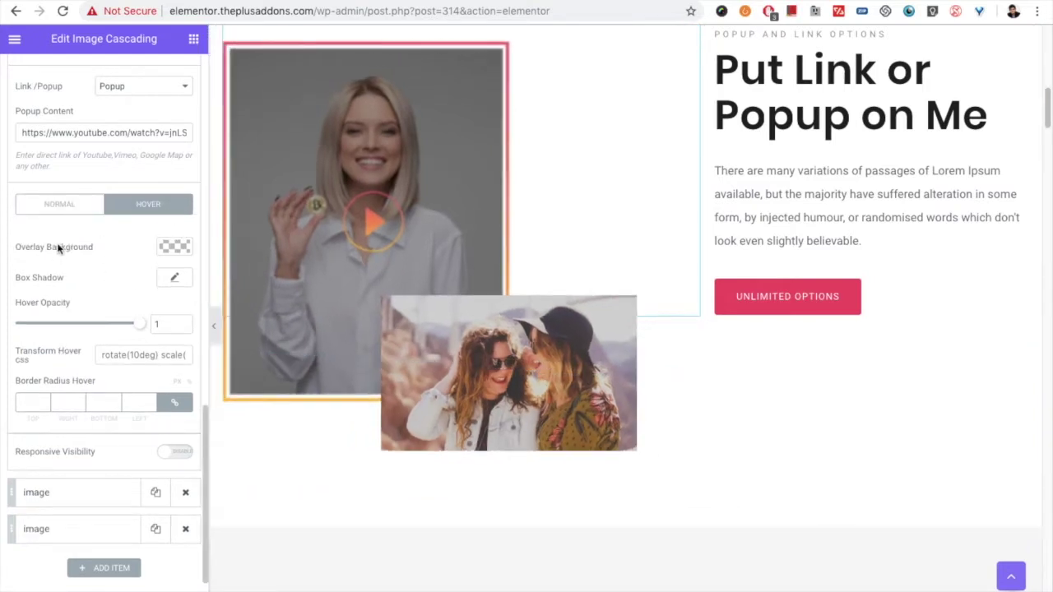
# Set the image layer's normal-state Opacity to 0.5
pyautogui.click(39, 206)
pyautogui.click(153, 312)
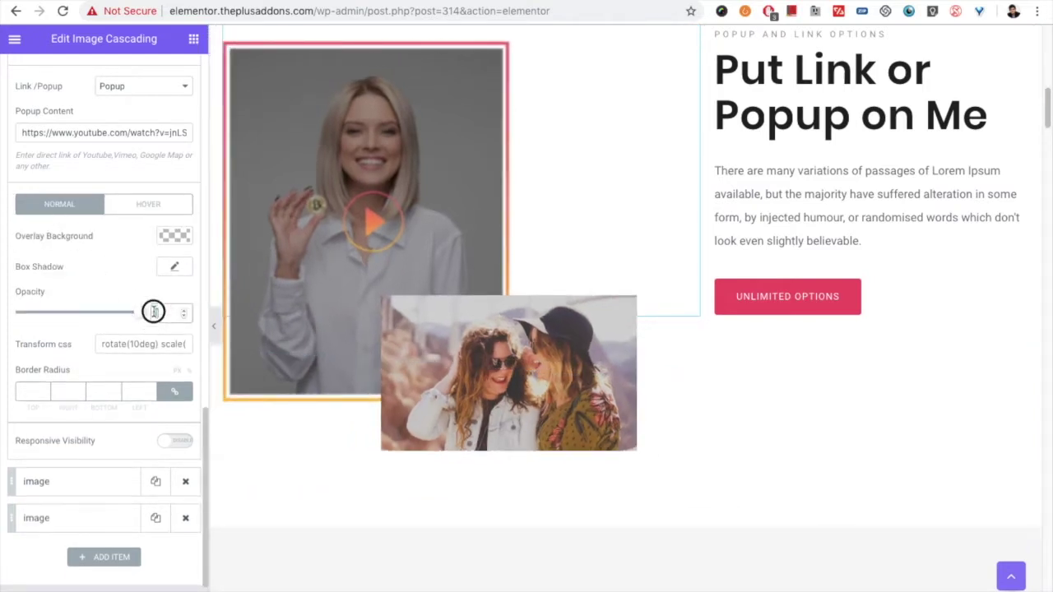
pyautogui.write('0.')
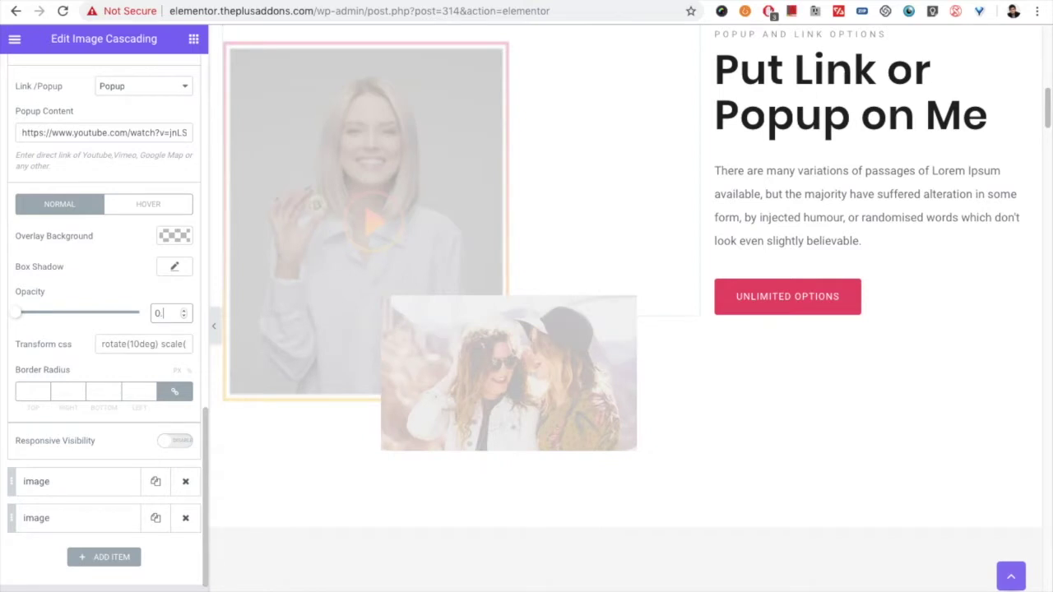
pyautogui.write('5')
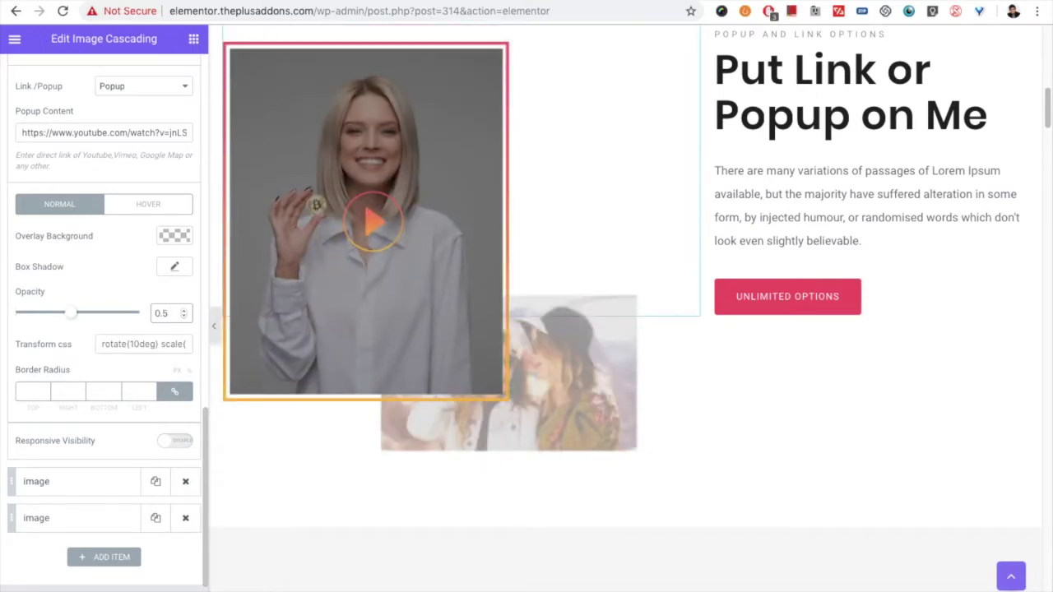
# Show the layer's hover-state options, turn off On Hover Tilt, and preview the hover opacity on the page
pyautogui.click(163, 207)
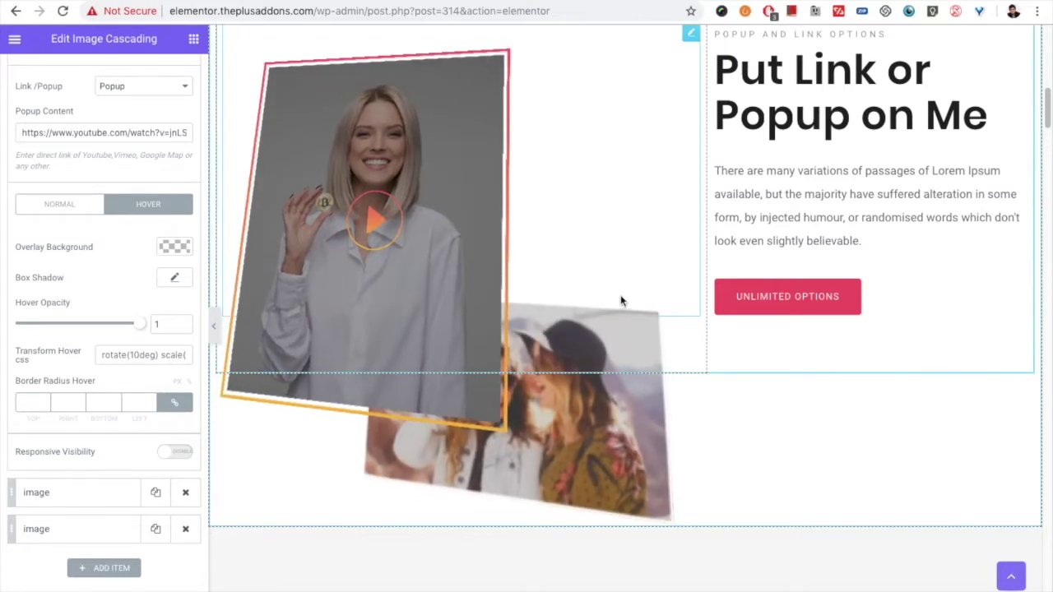
pyautogui.scroll(-1, 618, 300)
pyautogui.scroll(3, 133, 234)
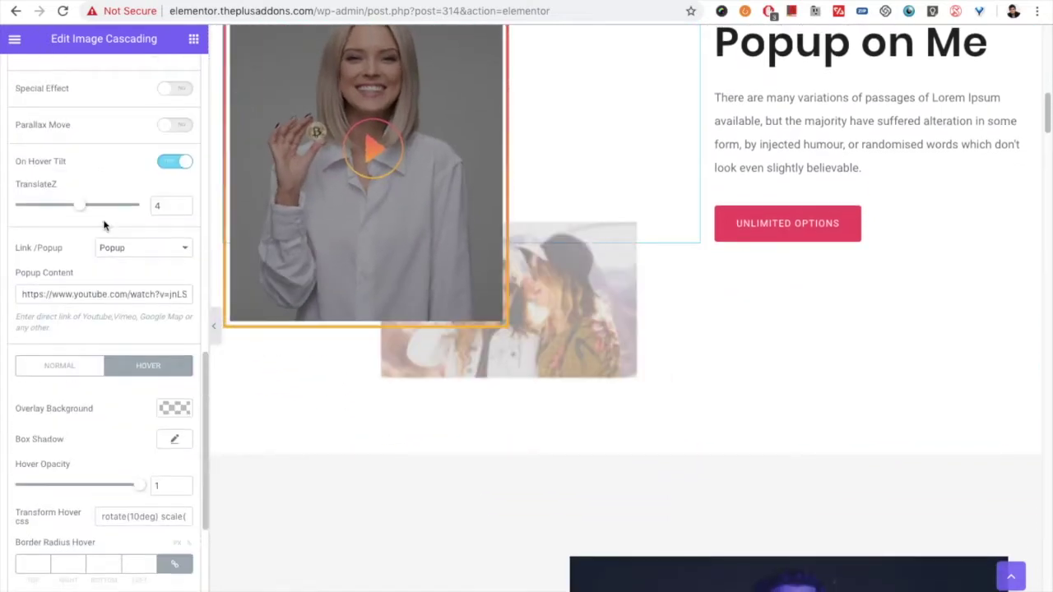
pyautogui.click(175, 167)
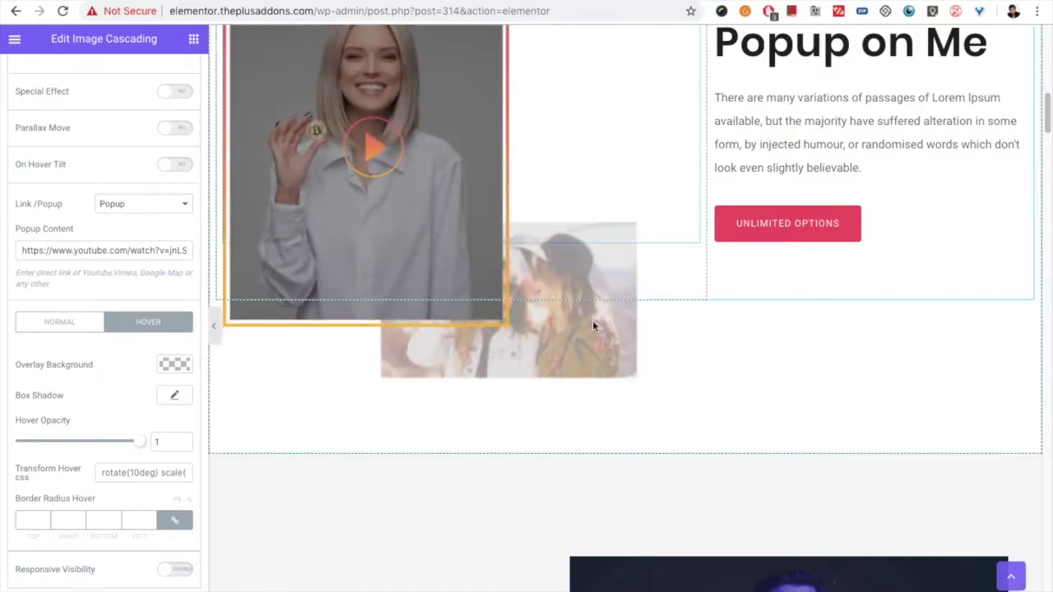
pyautogui.scroll(1, 610, 352)
pyautogui.scroll(3, 609, 354)
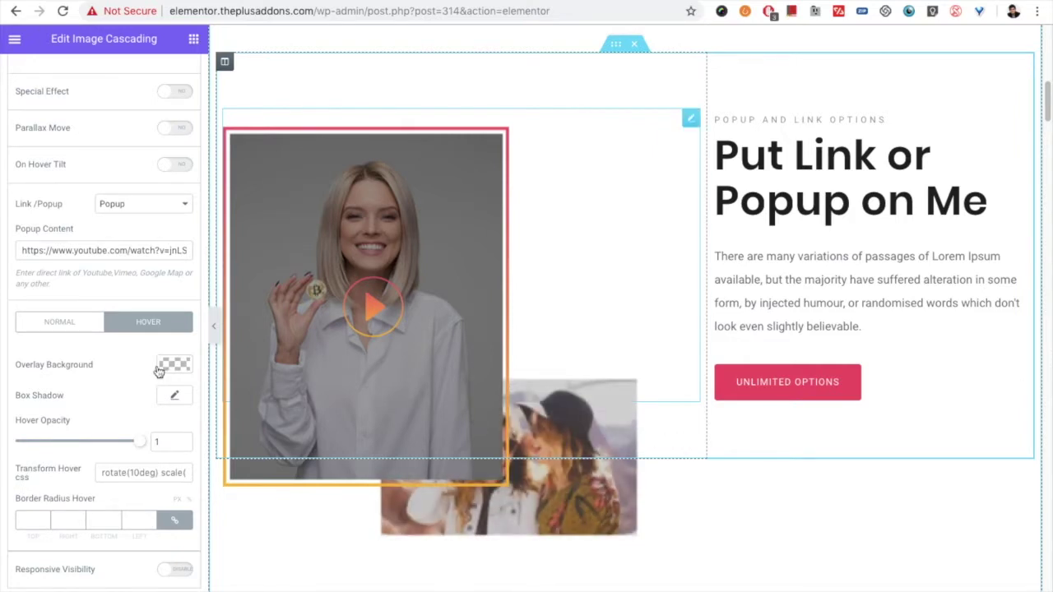
# Enable a Box Shadow for the layer's normal state and check the matching hover-state option
pyautogui.scroll(-2, 111, 365)
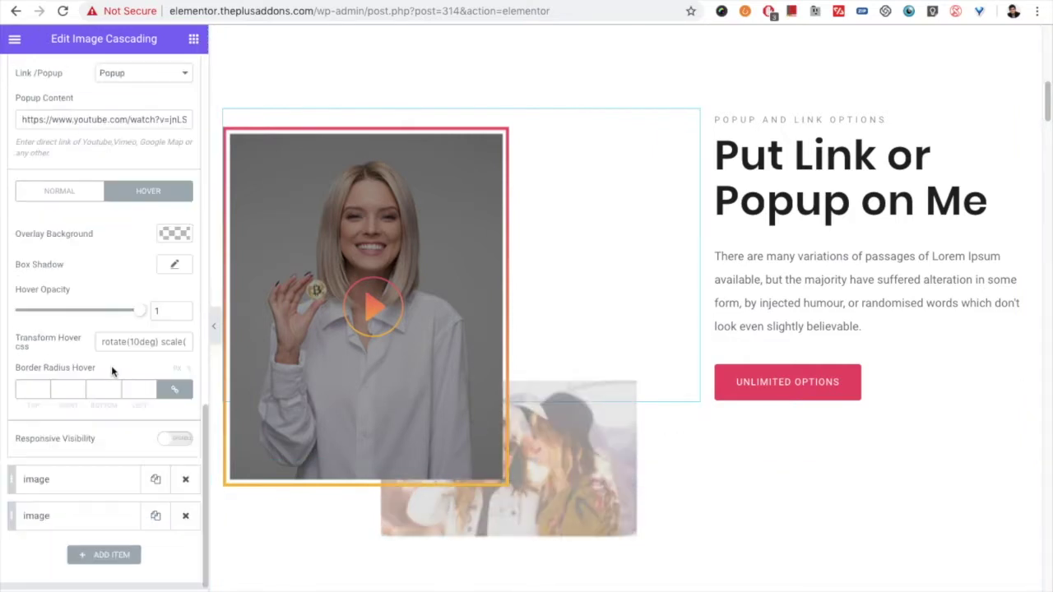
pyautogui.click(48, 189)
pyautogui.click(174, 250)
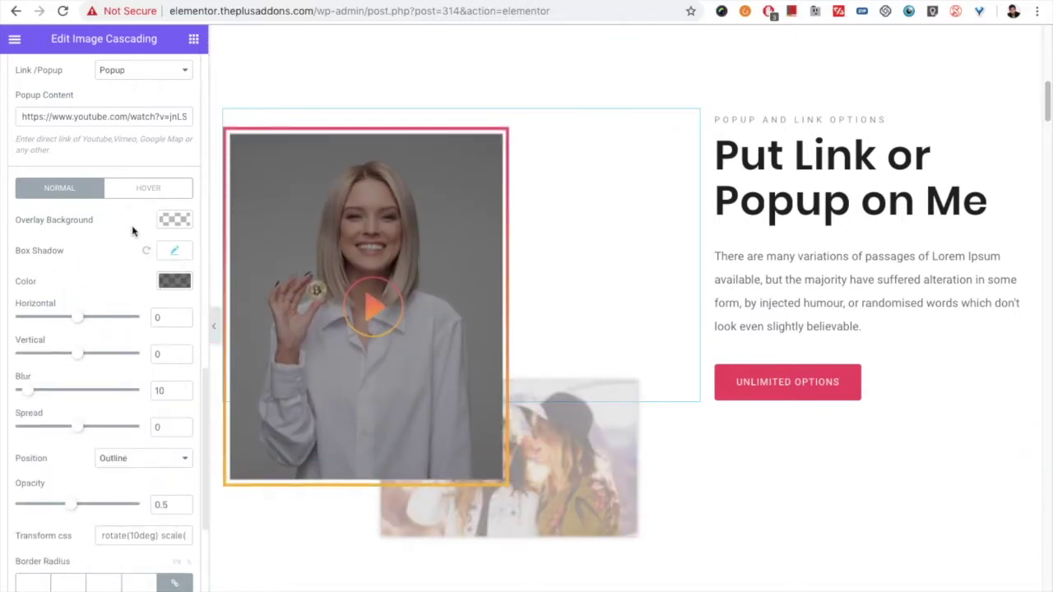
pyautogui.click(145, 191)
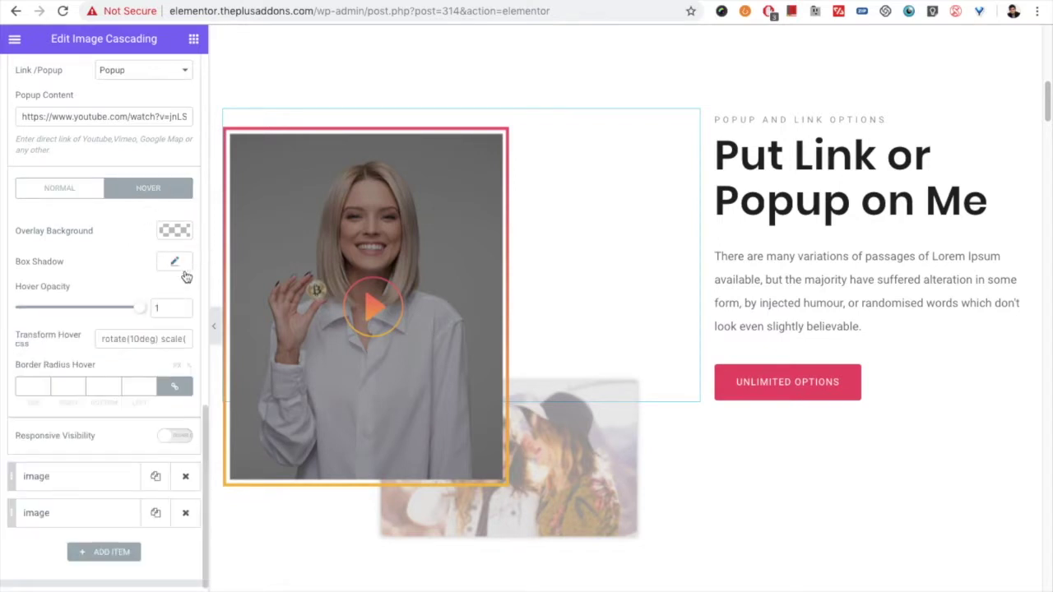
# Set the image layer's normal-state Opacity to 1
pyautogui.click(50, 191)
pyautogui.scroll(-1, 74, 370)
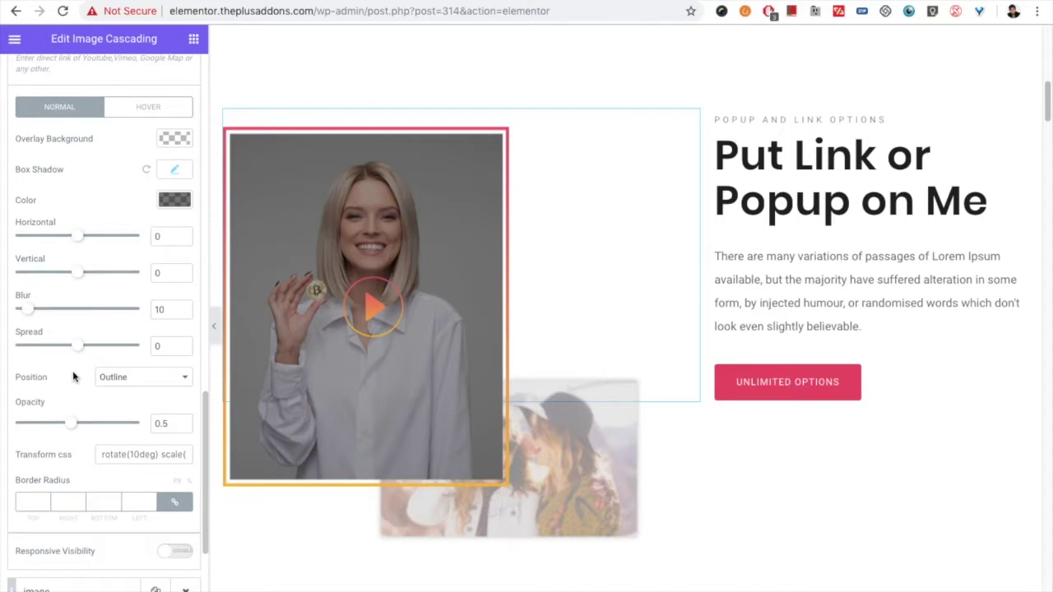
pyautogui.click(102, 456)
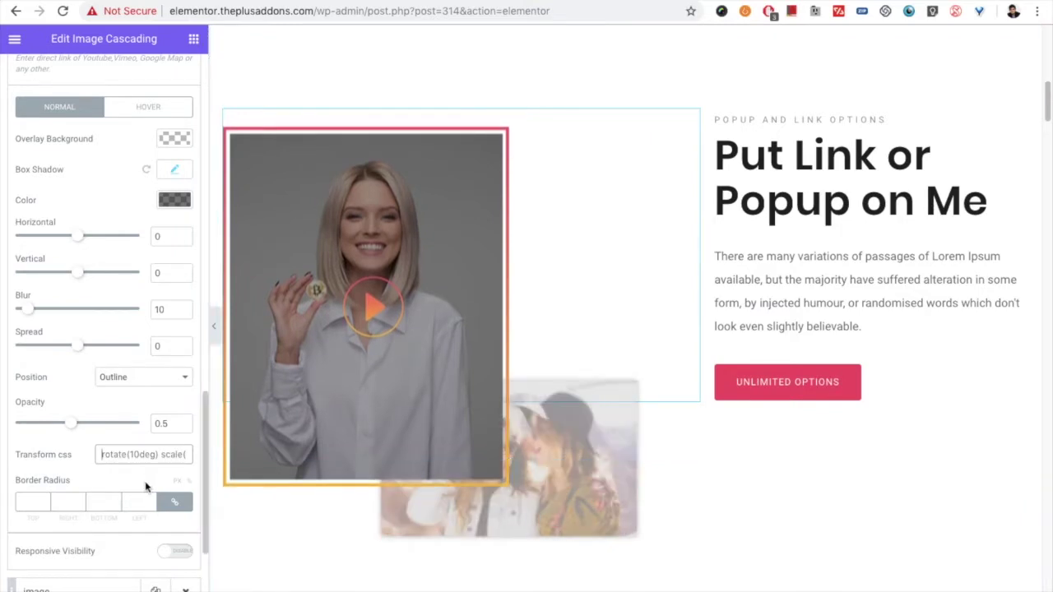
pyautogui.doubleClick(160, 421)
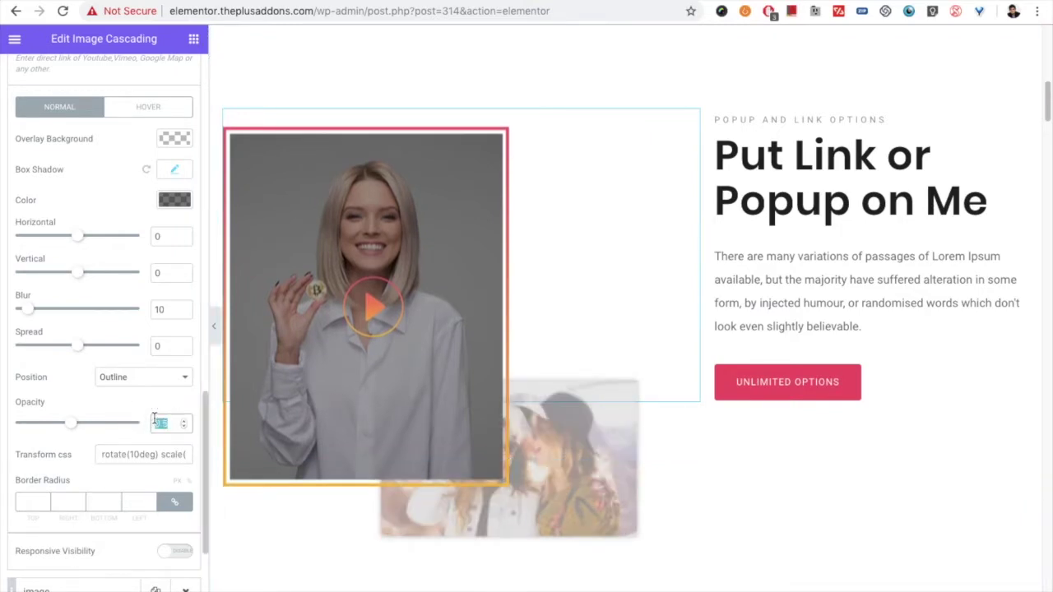
pyautogui.write('1')
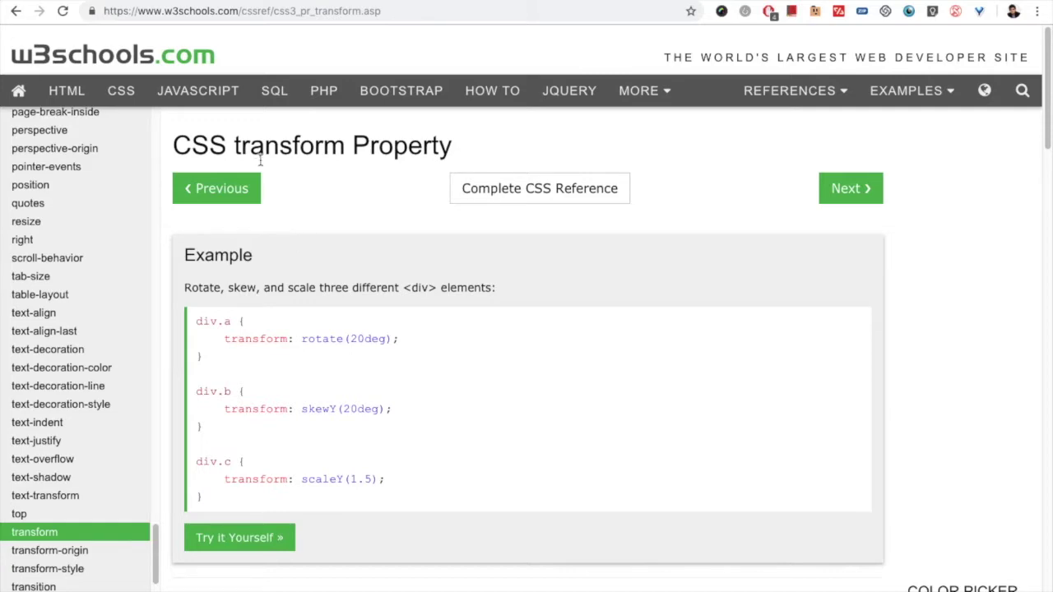
# In the W3Schools CSS transform reference, open the matrix demo and copy the value matrix(0.866,0.5,-0.5,0.866,0,0)
pyautogui.scroll(-12, 362, 383)
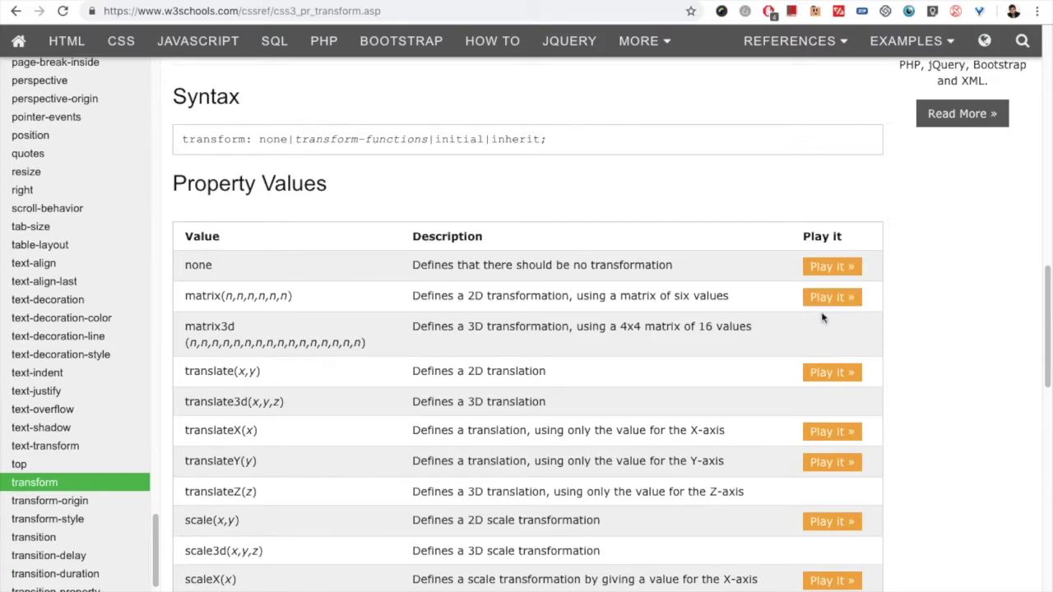
pyautogui.scroll(-1, 791, 324)
pyautogui.click(817, 274)
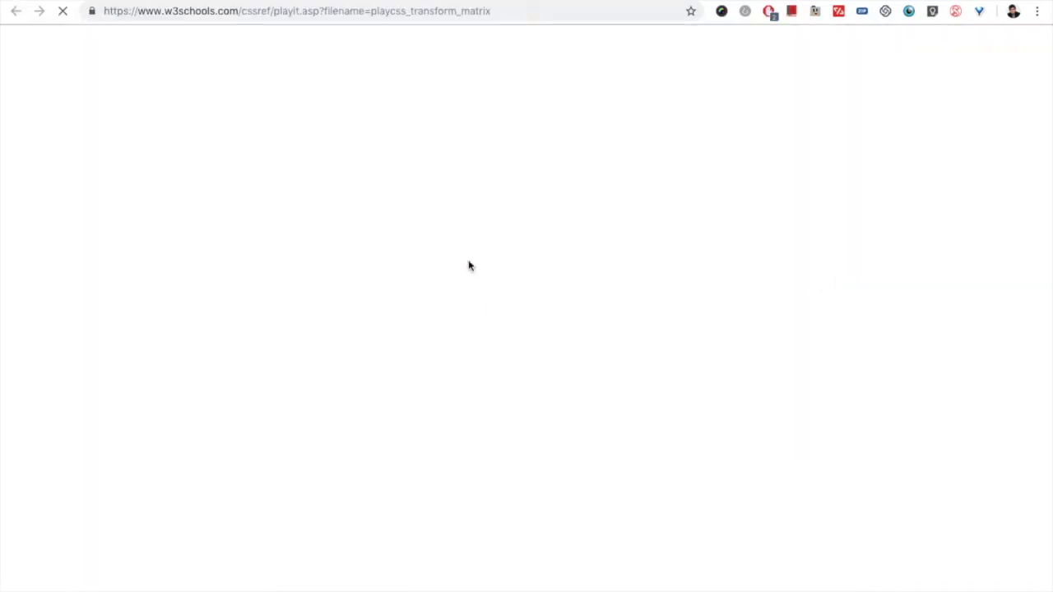
pyautogui.moveTo(200, 192); pyautogui.dragTo(413, 203)
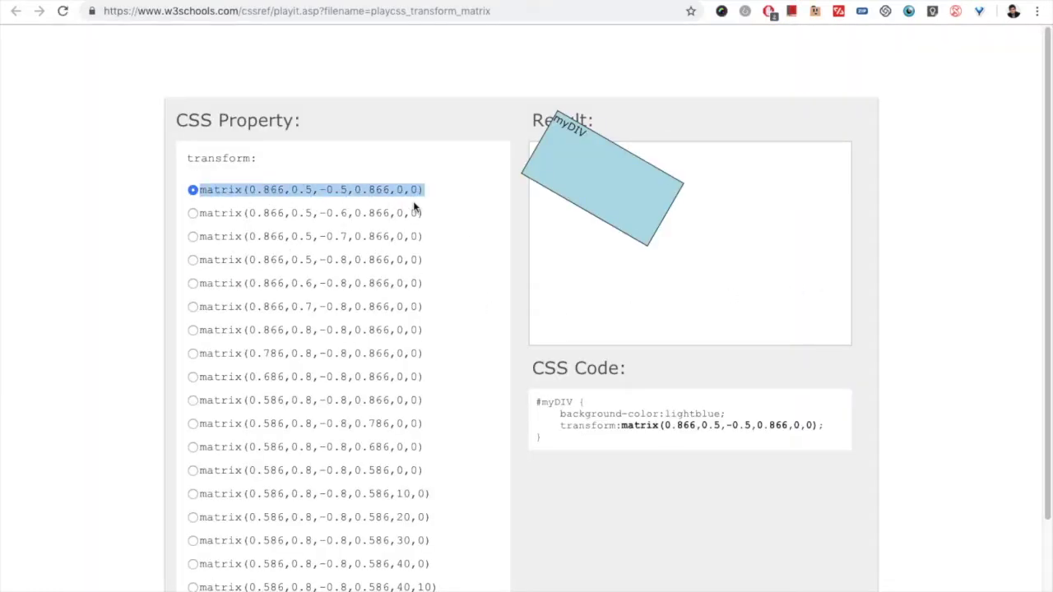
# Switch back to the Elementor editor and replace the layer's normal-state Transform css with matrix(0.866,0.5,-0.5,0.866,0,0)
pyautogui.hotkey('ctrl', 'Tab')
pyautogui.click(135, 454)
pyautogui.hotkey('ctrl', 'a')
pyautogui.hotkey('ctrl', 'v')
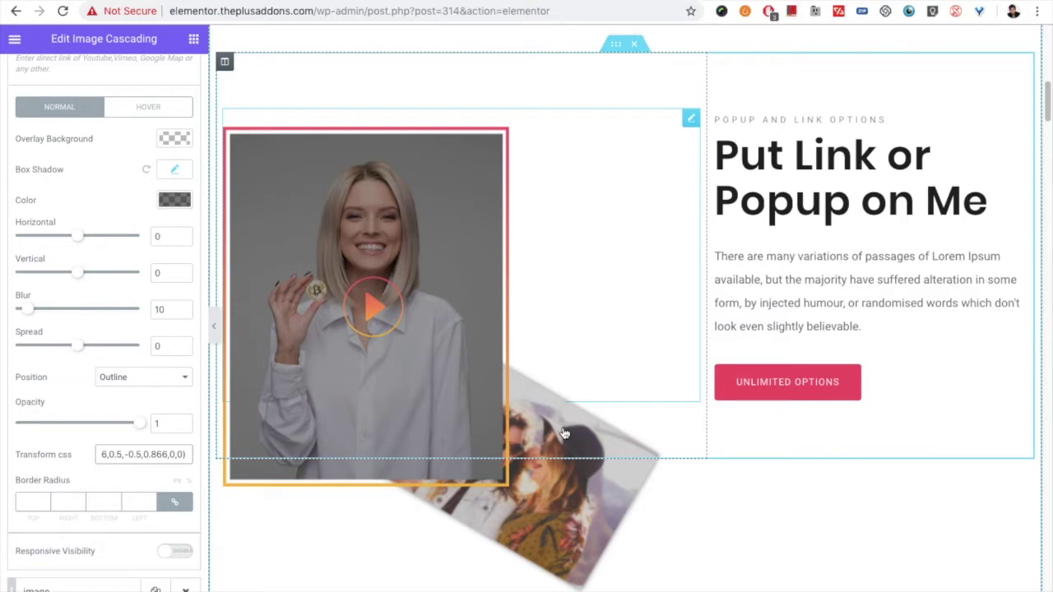
# Show the layer's hover-state options, then copy matrix(0.586,0.8,-0.8,0.586,20,0) from the W3Schools matrix demo
pyautogui.click(141, 107)
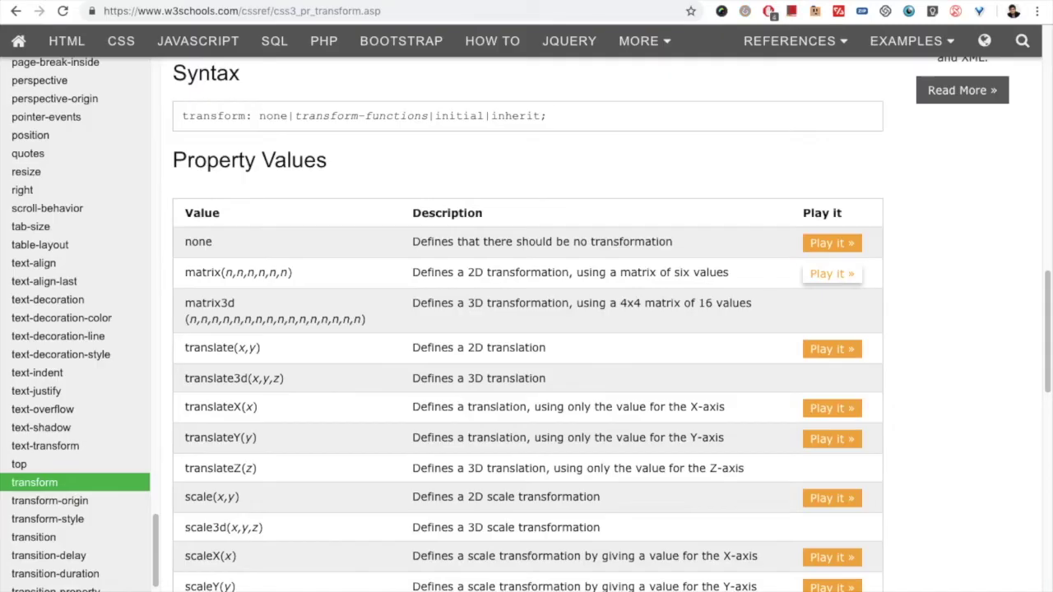
pyautogui.click(982, 273)
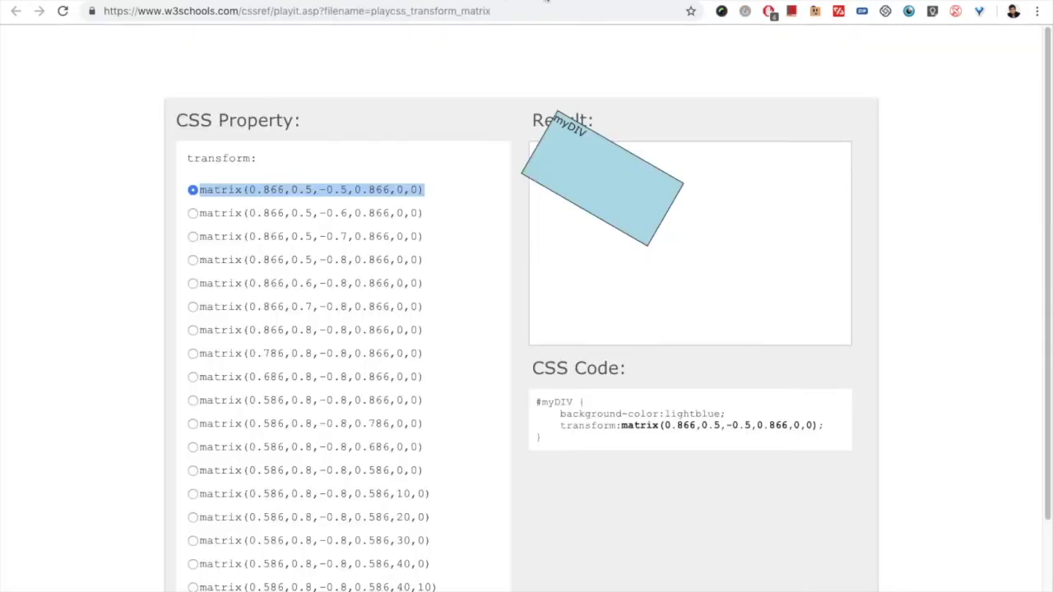
pyautogui.click(193, 424)
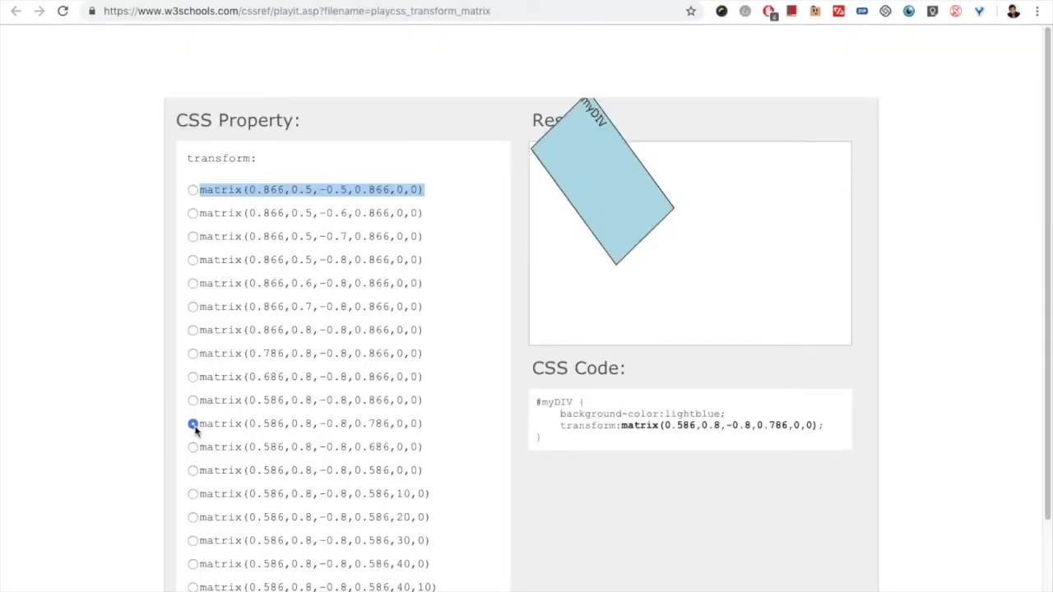
pyautogui.click(192, 517)
pyautogui.scroll(-1, 269, 528)
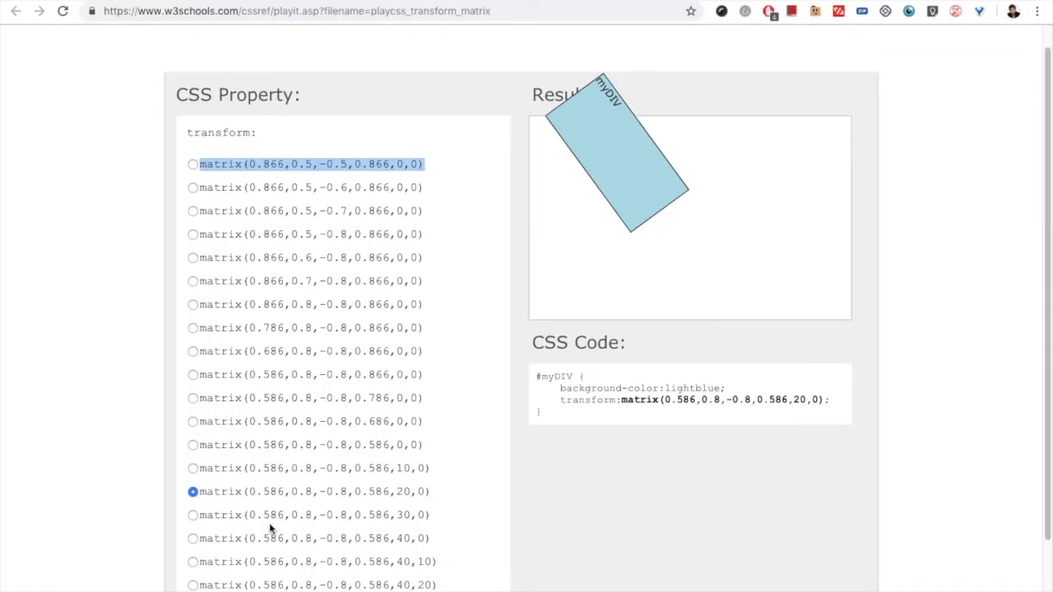
pyautogui.moveTo(200, 497); pyautogui.dragTo(449, 499)
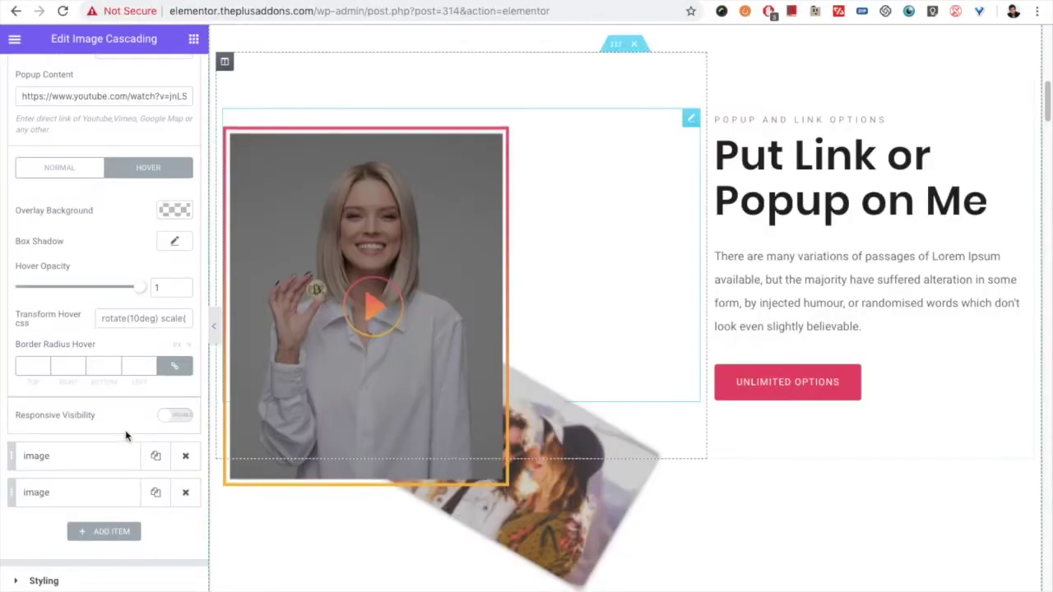
# Replace the layer's Transform Hover css in Elementor with matrix(0.586,0.8,-0.8,0.586,20,0)
pyautogui.click(128, 325)
pyautogui.hotkey('ctrl', 'a')
pyautogui.hotkey('ctrl', 'v')
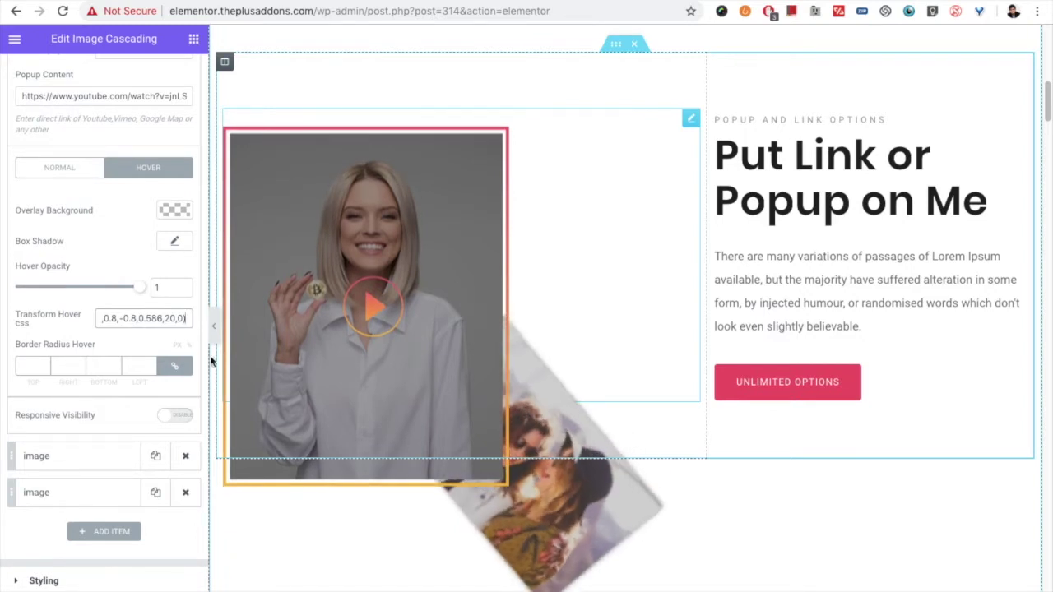
# Set the layer's normal-state Border Radius to 20 on all four linked values
pyautogui.click(25, 364)
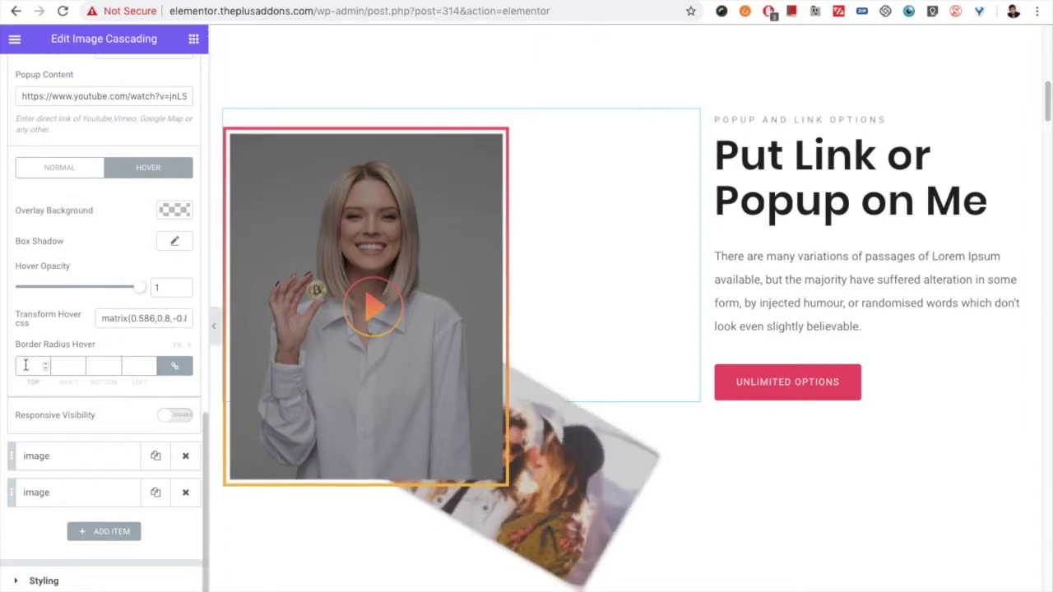
pyautogui.click(65, 178)
pyautogui.scroll(-2, 37, 380)
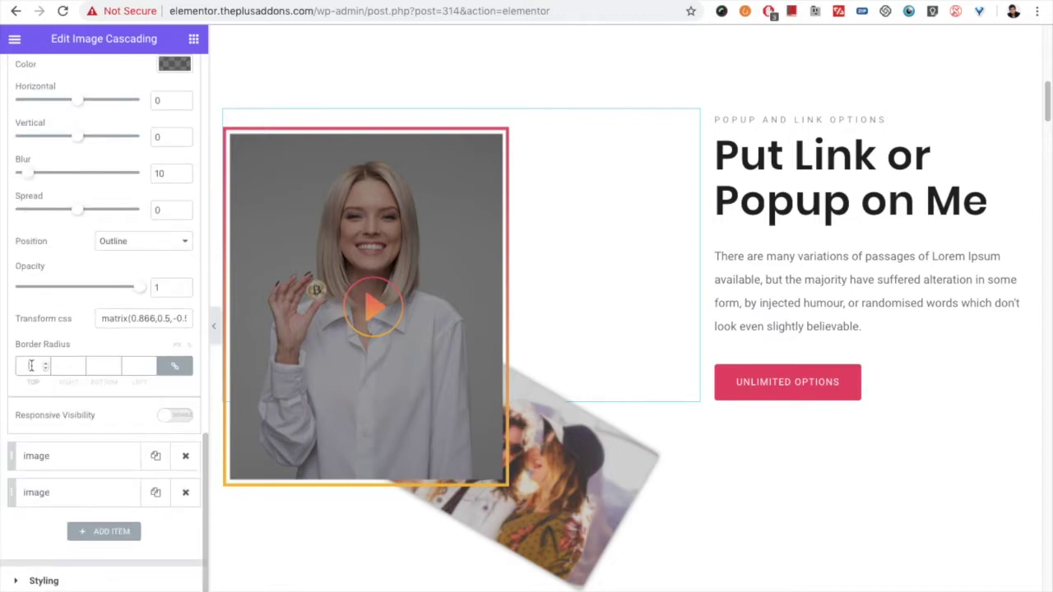
pyautogui.click(31, 365)
pyautogui.write('20')
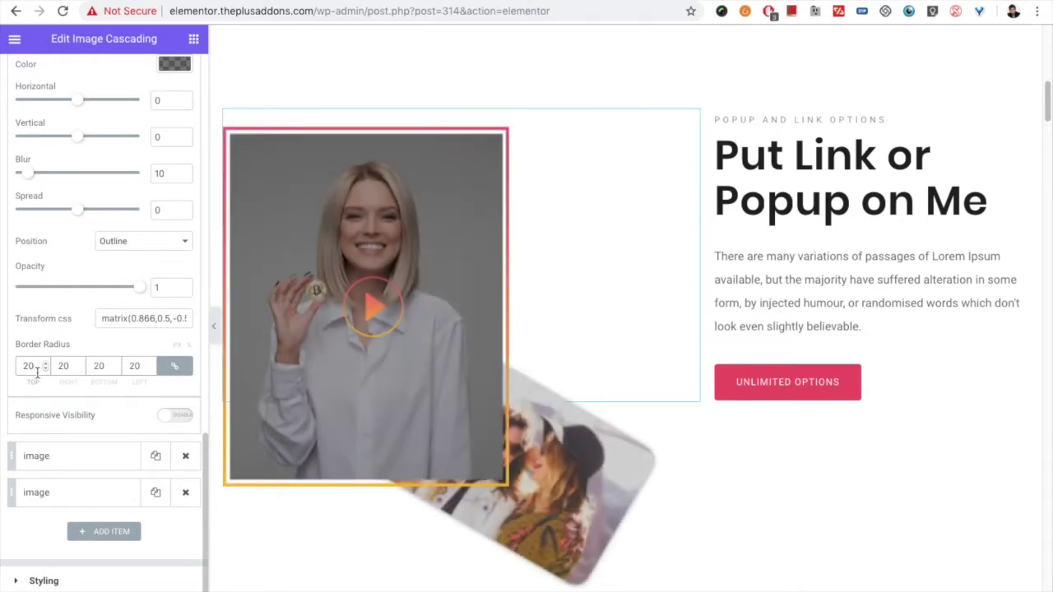
# Enable Responsive Visibility for the layer and hide it on Tablet and Mobile
pyautogui.click(167, 419)
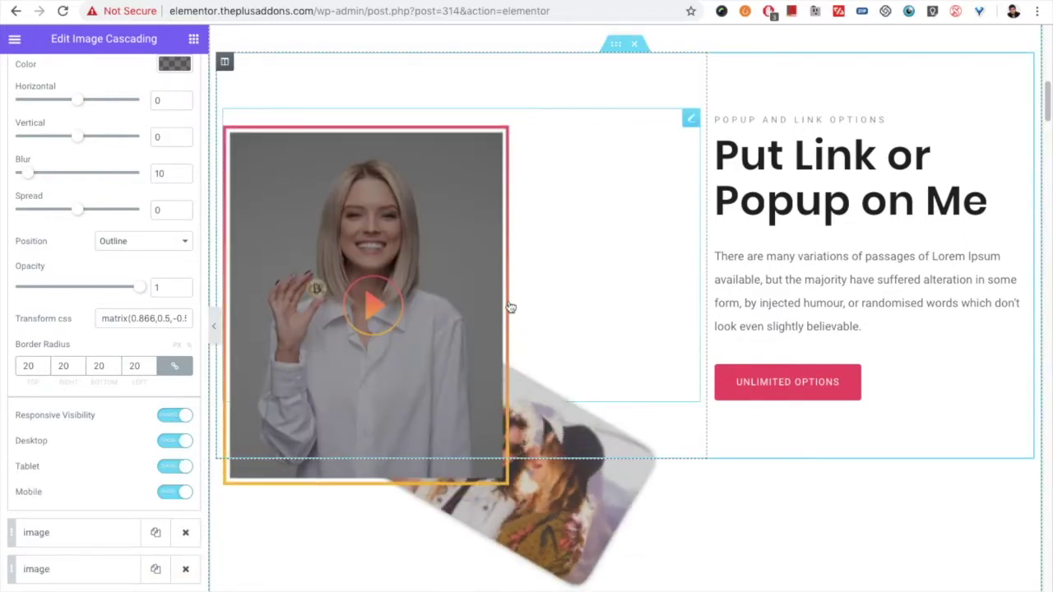
pyautogui.click(171, 465)
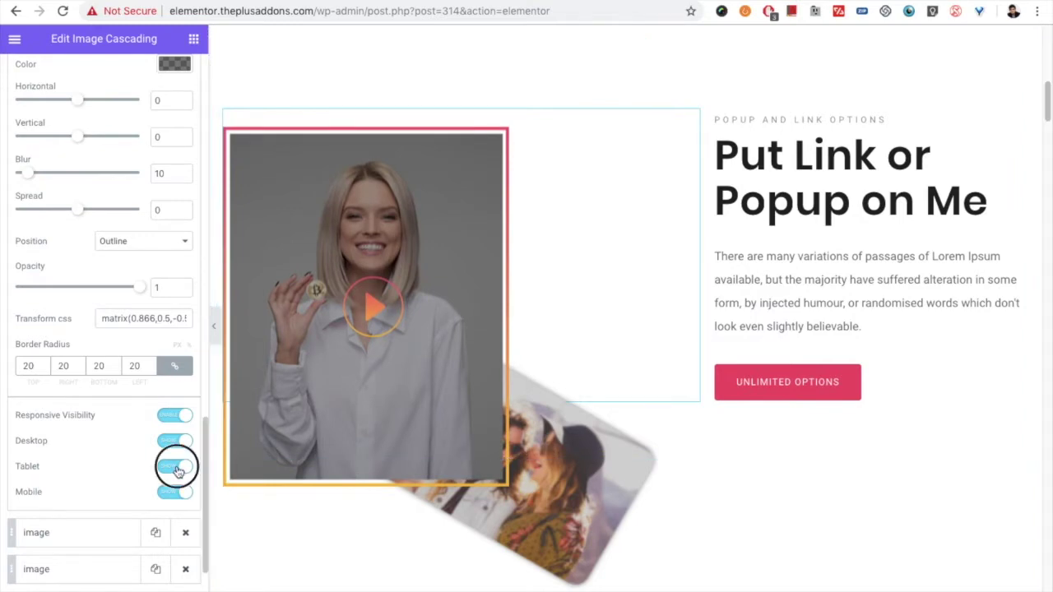
pyautogui.click(169, 493)
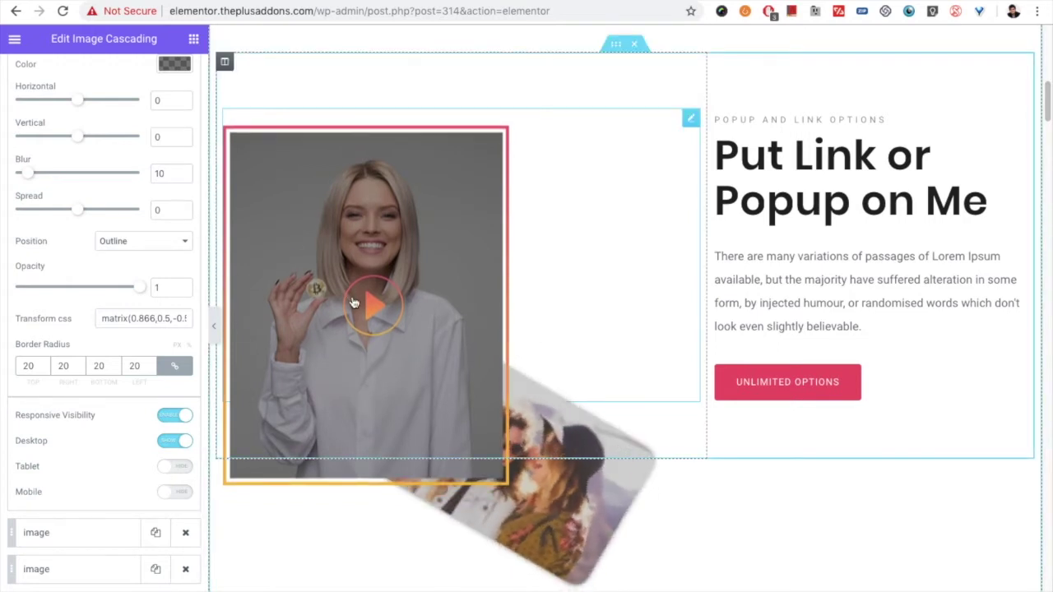
# Go back to the image layer's Layer Position settings and show its Tablet options
pyautogui.scroll(-1, 70, 460)
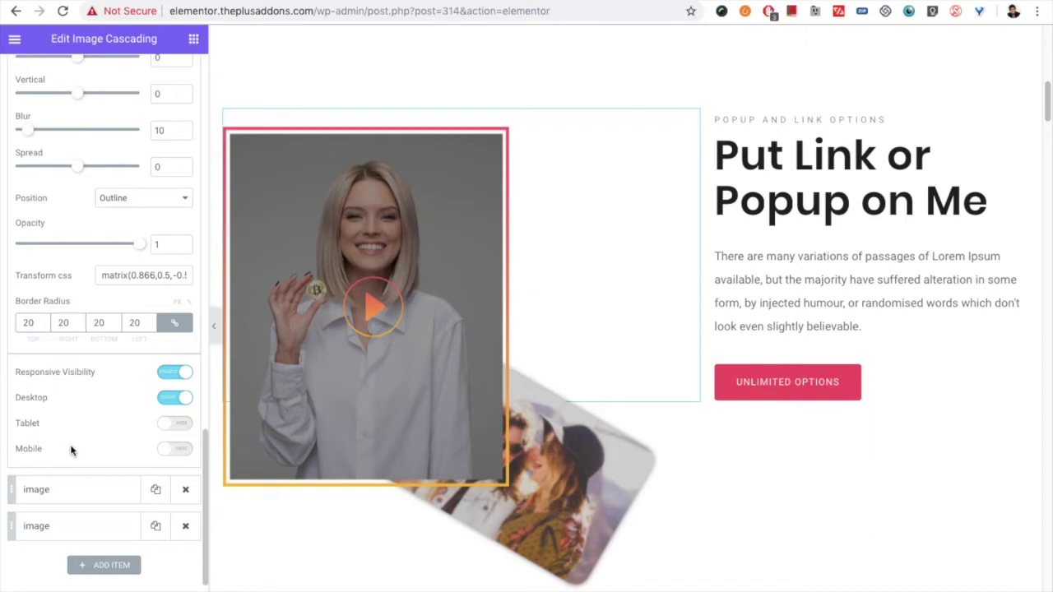
pyautogui.scroll(8, 66, 477)
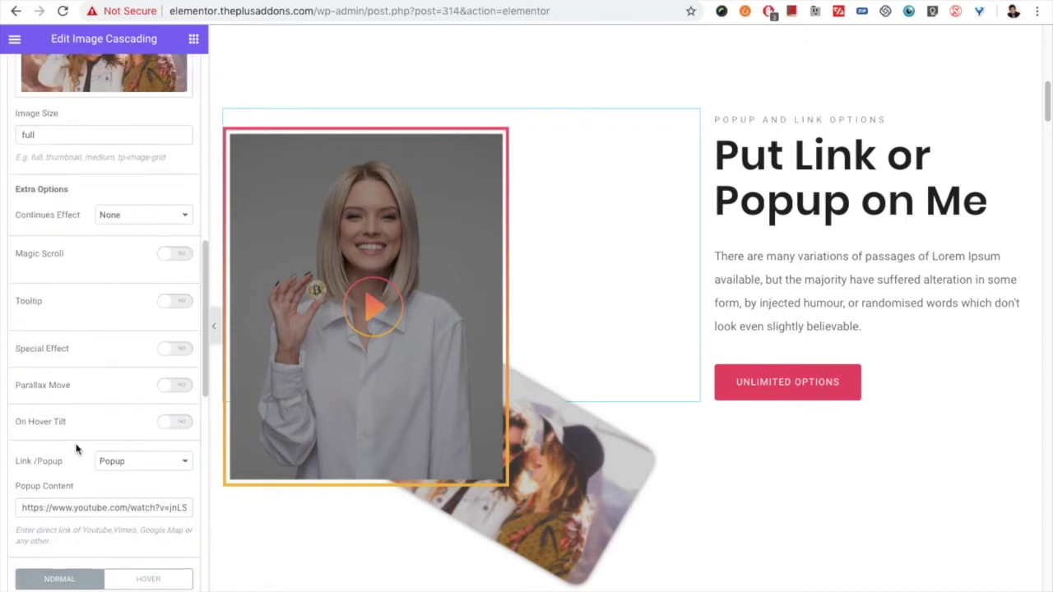
pyautogui.scroll(10, 76, 446)
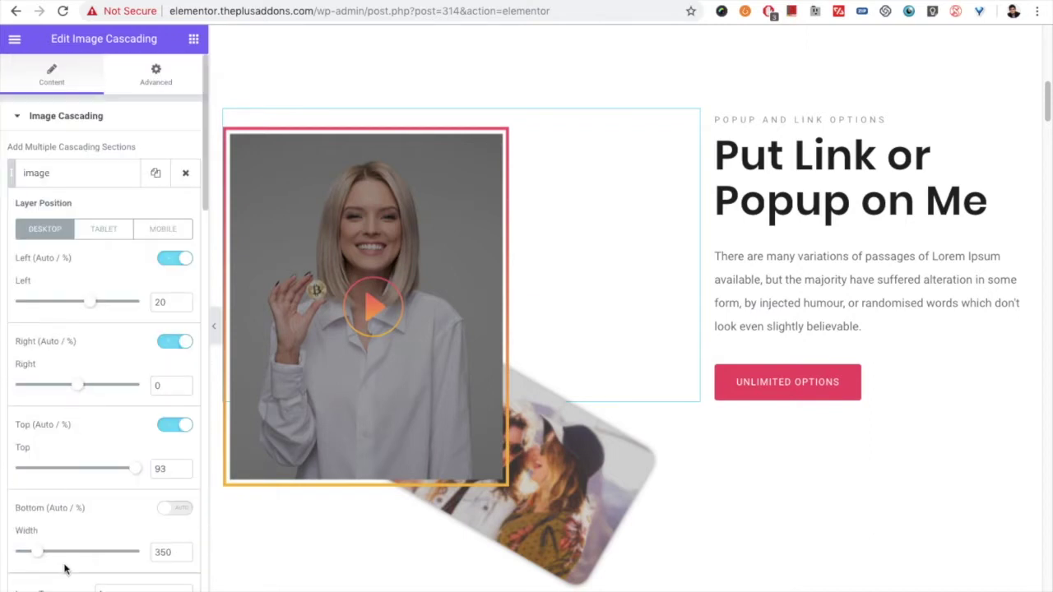
pyautogui.click(98, 175)
pyautogui.click(98, 175)
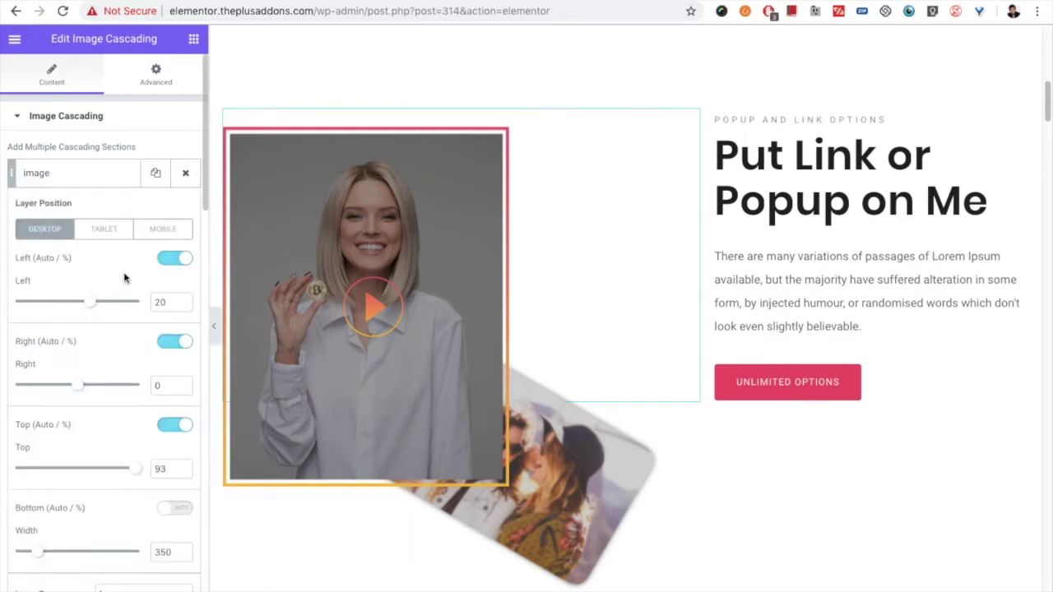
pyautogui.click(104, 229)
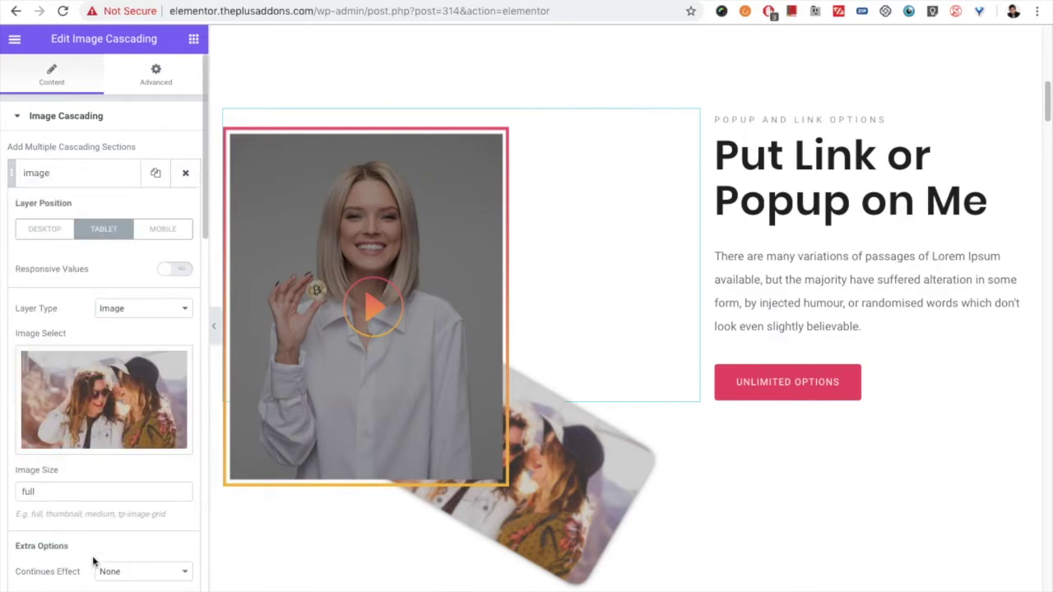
# Preview the page in the 360px Mobile responsive mode and check the cascading images section
pyautogui.click(82, 584)
pyautogui.click(64, 572)
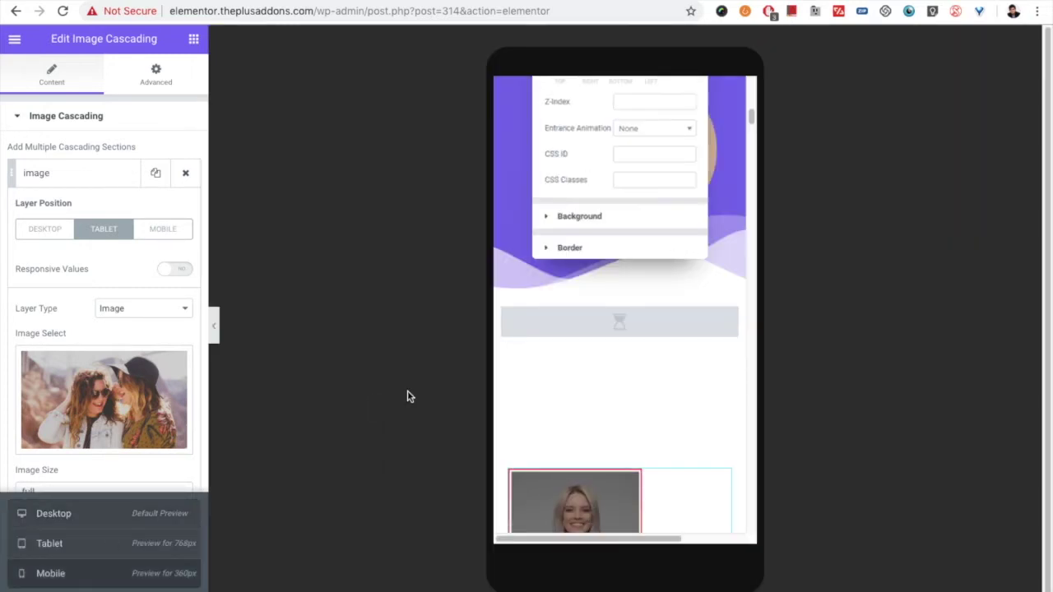
pyautogui.scroll(-5, 610, 342)
pyautogui.scroll(3, 622, 337)
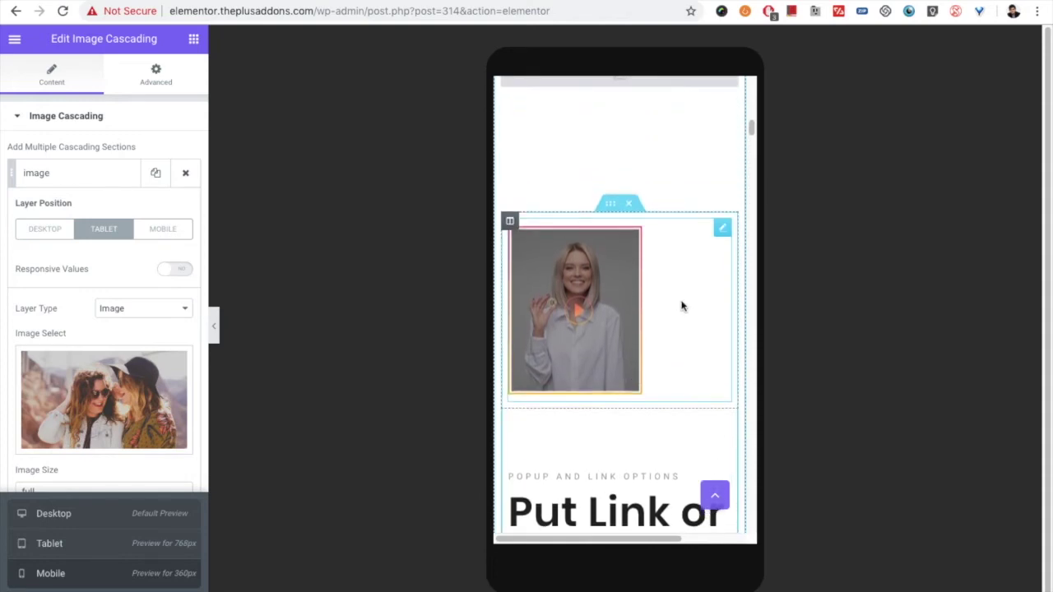
# Set the layer's Responsive Visibility to show on Mobile, keeping it hidden on Tablet
pyautogui.click(158, 230)
pyautogui.scroll(-6, 91, 322)
pyautogui.scroll(2, 101, 315)
pyautogui.scroll(-8, 99, 324)
pyautogui.scroll(-4, 101, 329)
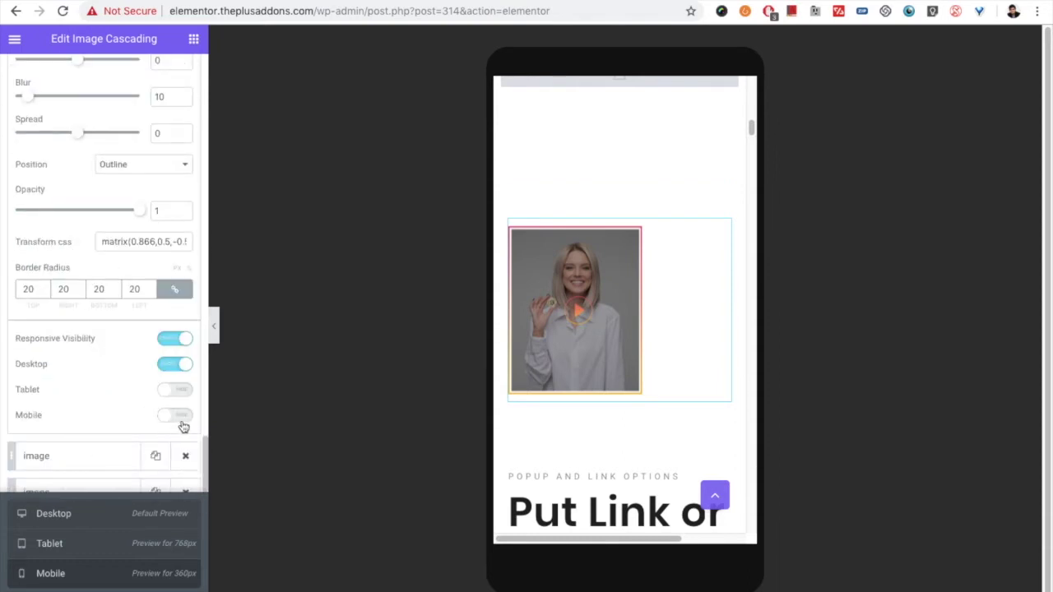
pyautogui.click(181, 417)
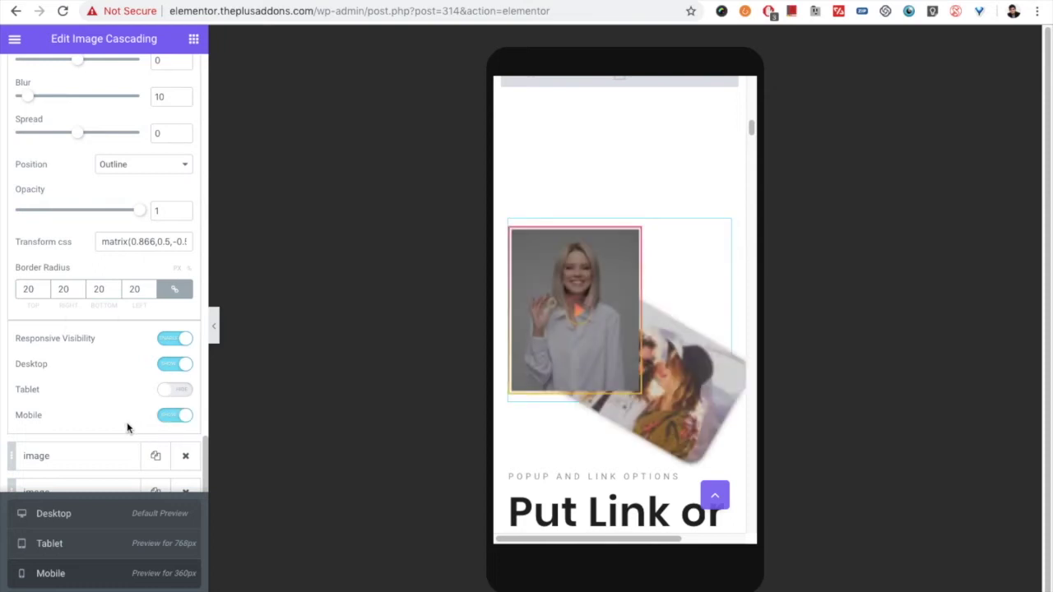
pyautogui.click(175, 391)
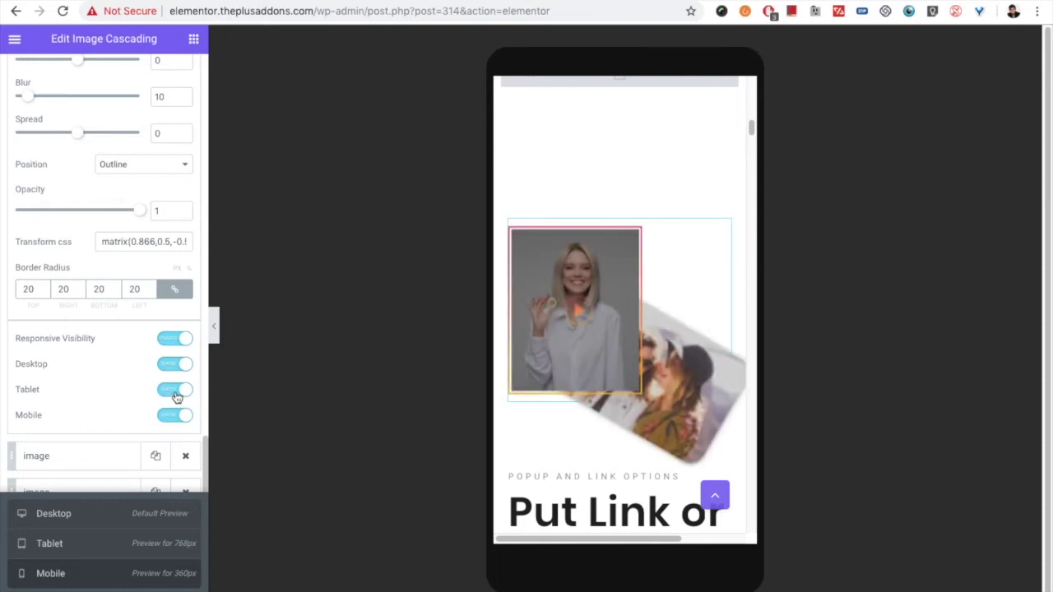
pyautogui.click(175, 392)
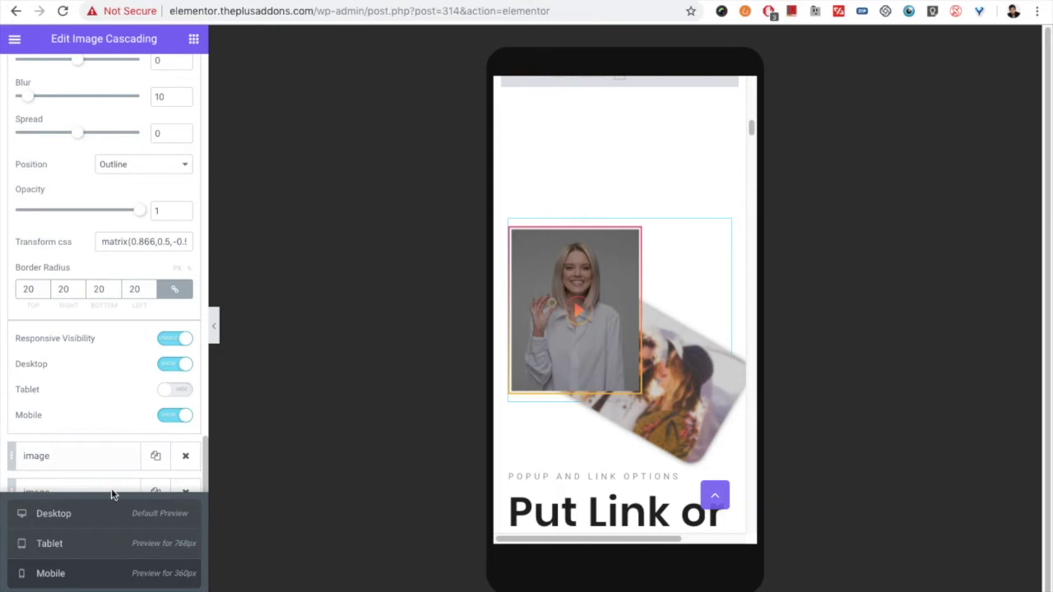
# Switch the responsive preview from Mobile to Desktop
pyautogui.click(87, 586)
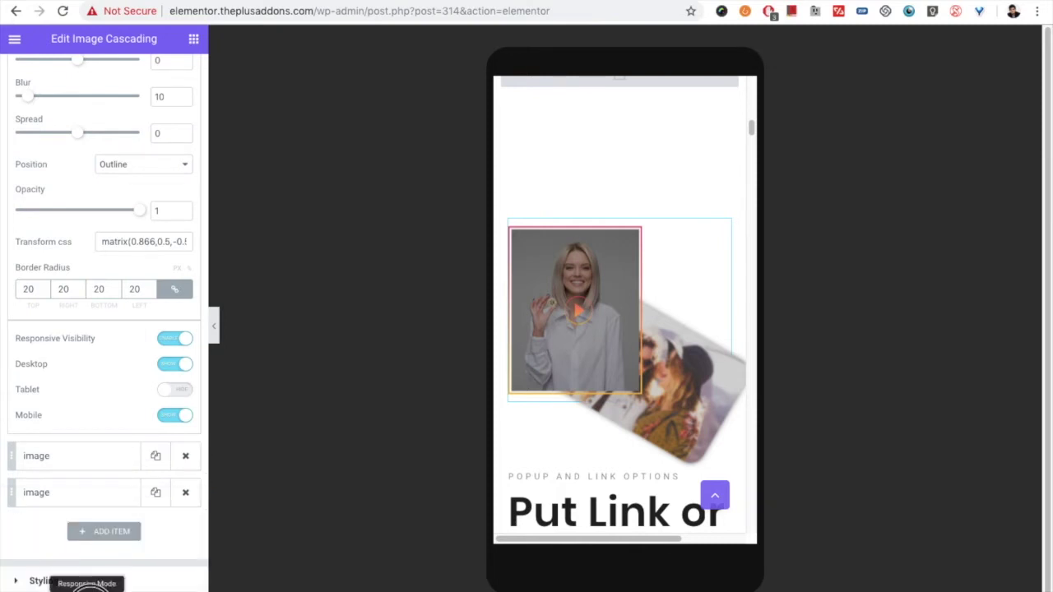
pyautogui.click(86, 585)
pyautogui.click(77, 513)
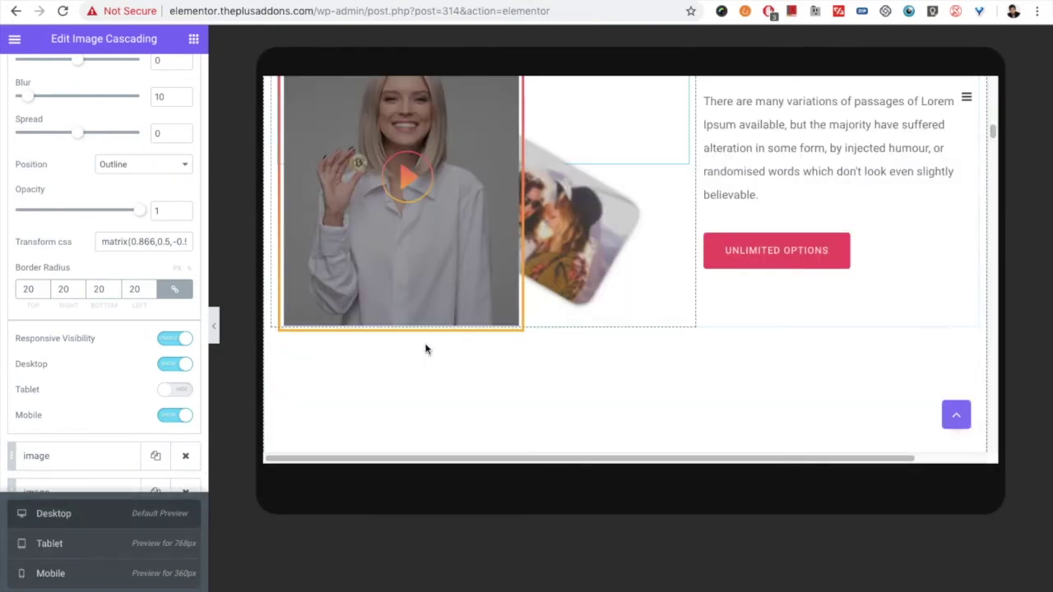